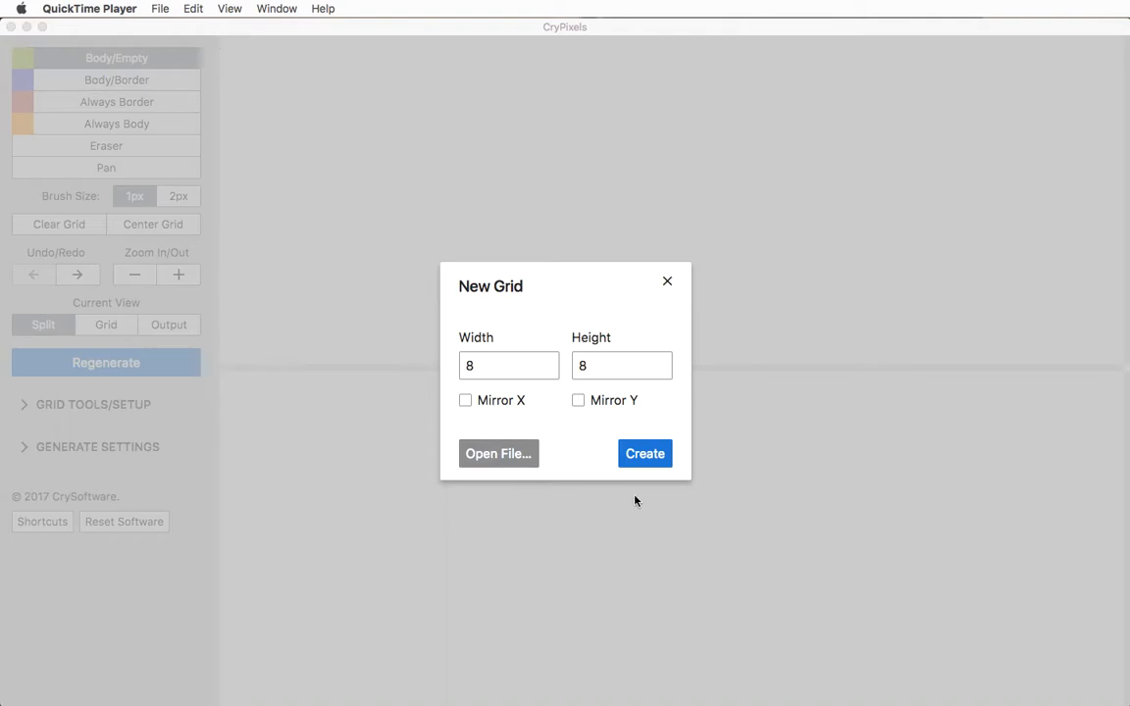
# - Dismiss the New Grid dialog, keeping the default 8 by 8 grid
pyautogui.click(669, 284)
pyautogui.click(668, 284)
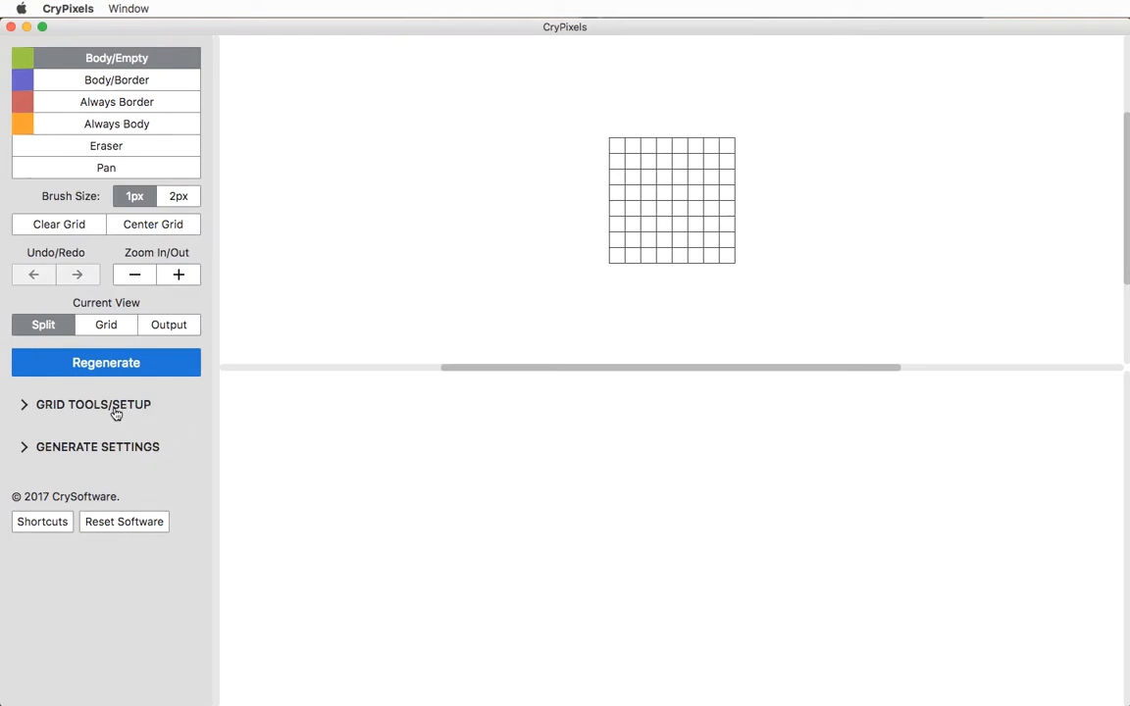
pyautogui.click(78, 406)
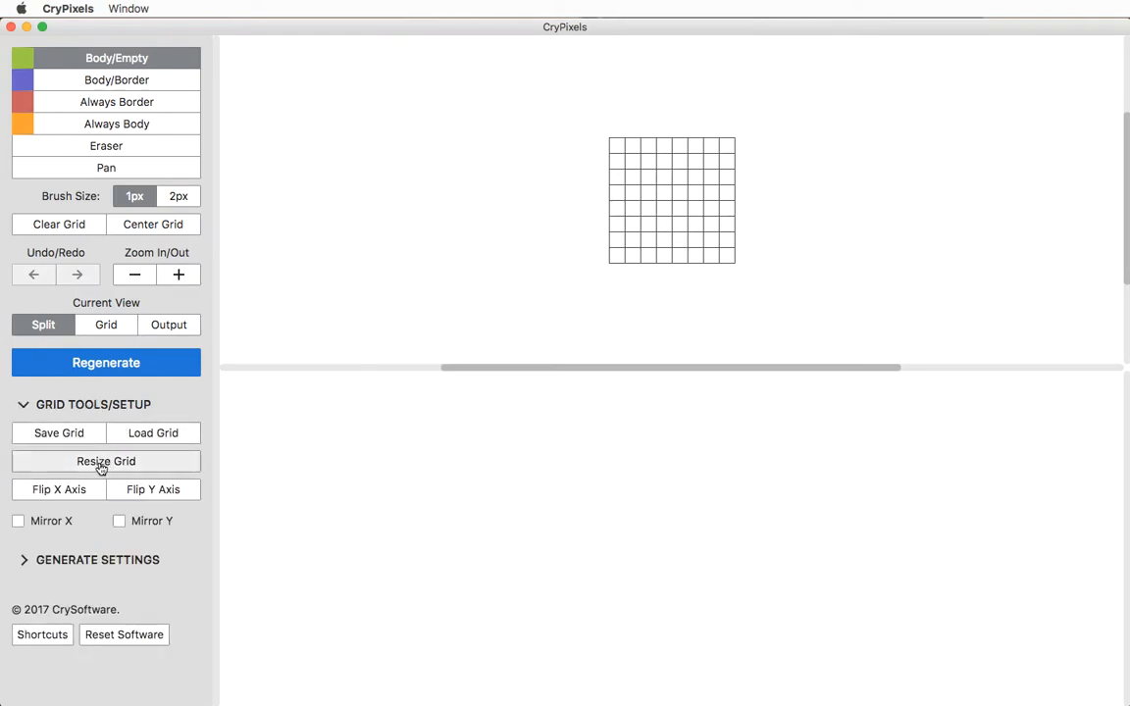
pyautogui.click(97, 408)
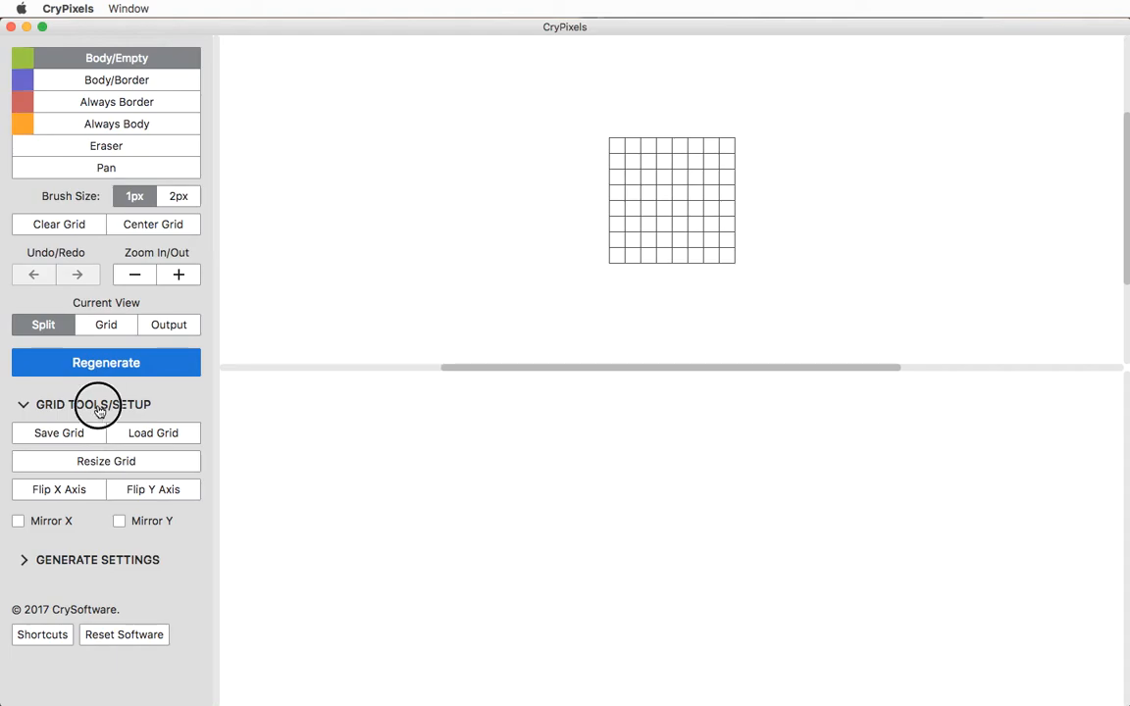
# - Reset the software, discarding unsaved data, and dismiss the New Grid dialog
pyautogui.click(129, 527)
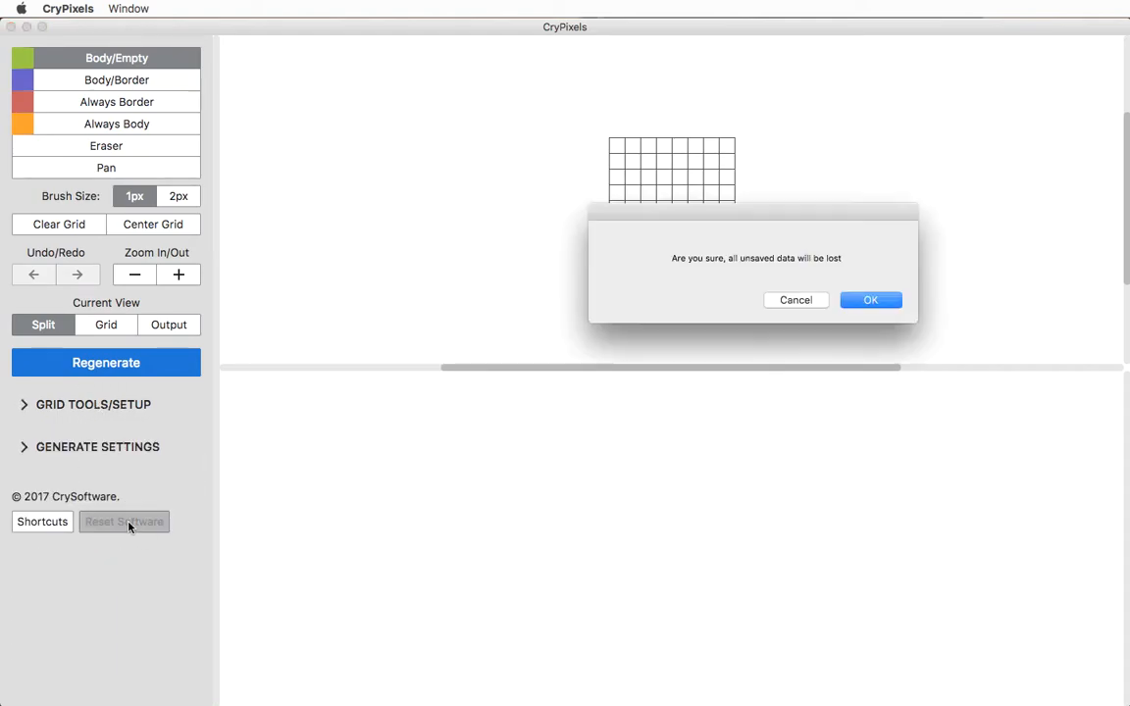
pyautogui.click(870, 301)
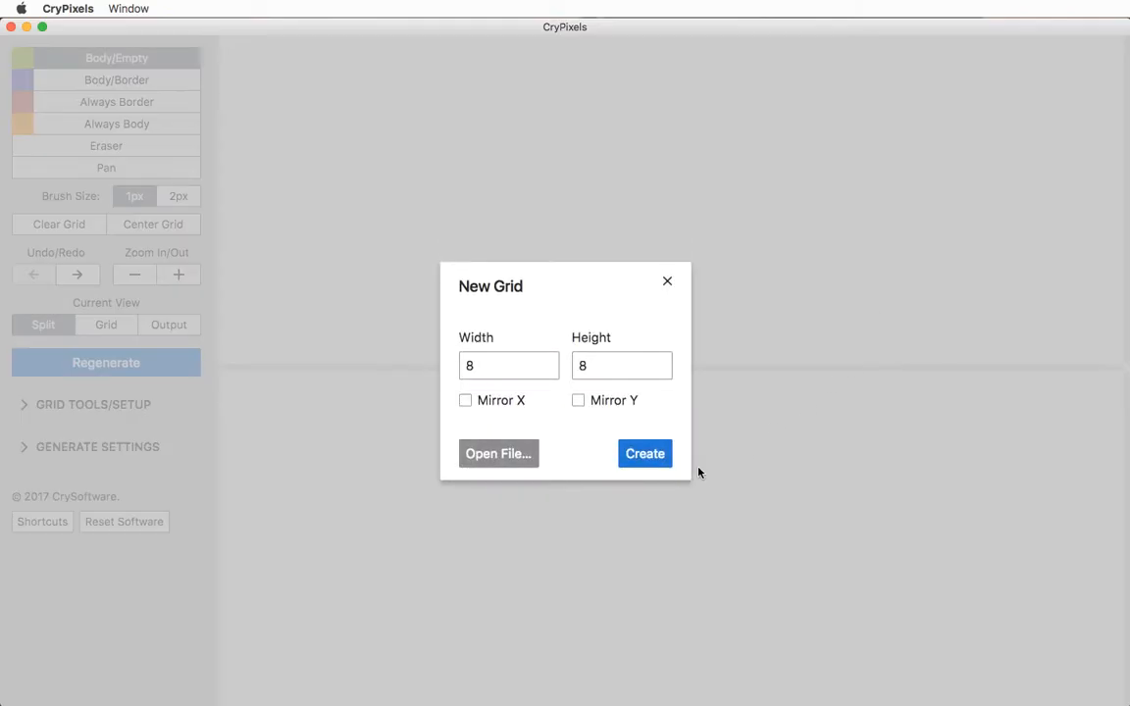
pyautogui.click(668, 284)
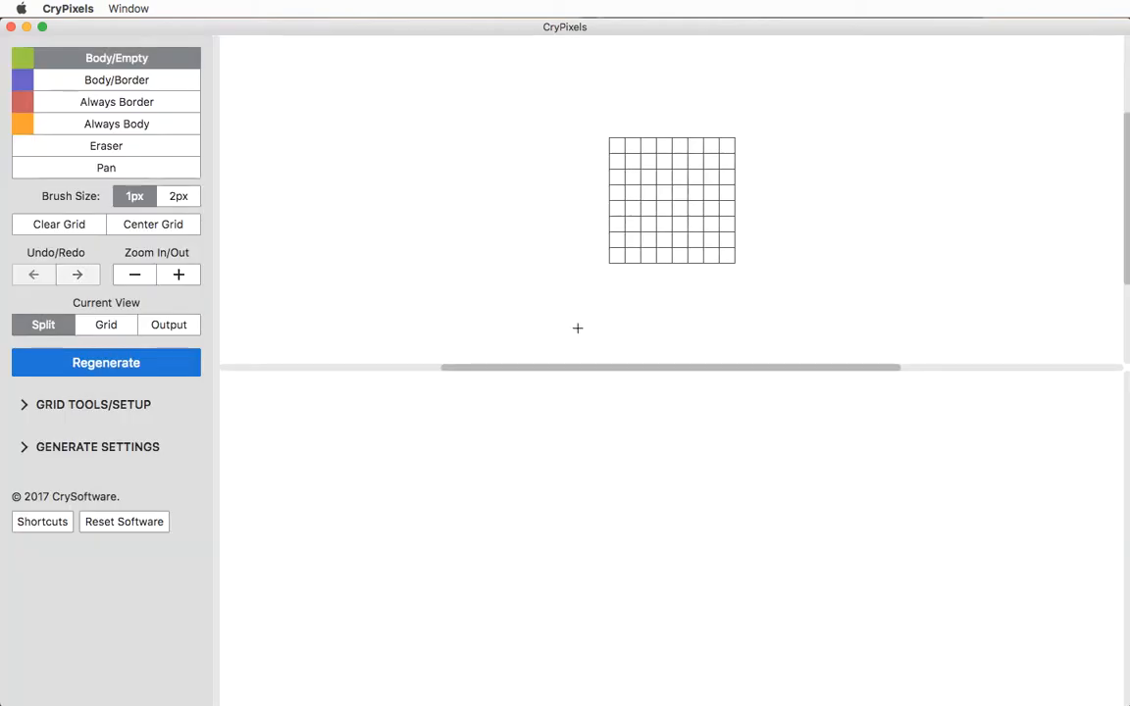
# - Resize the grid to a width of 12 and a height of 15
pyautogui.click(108, 406)
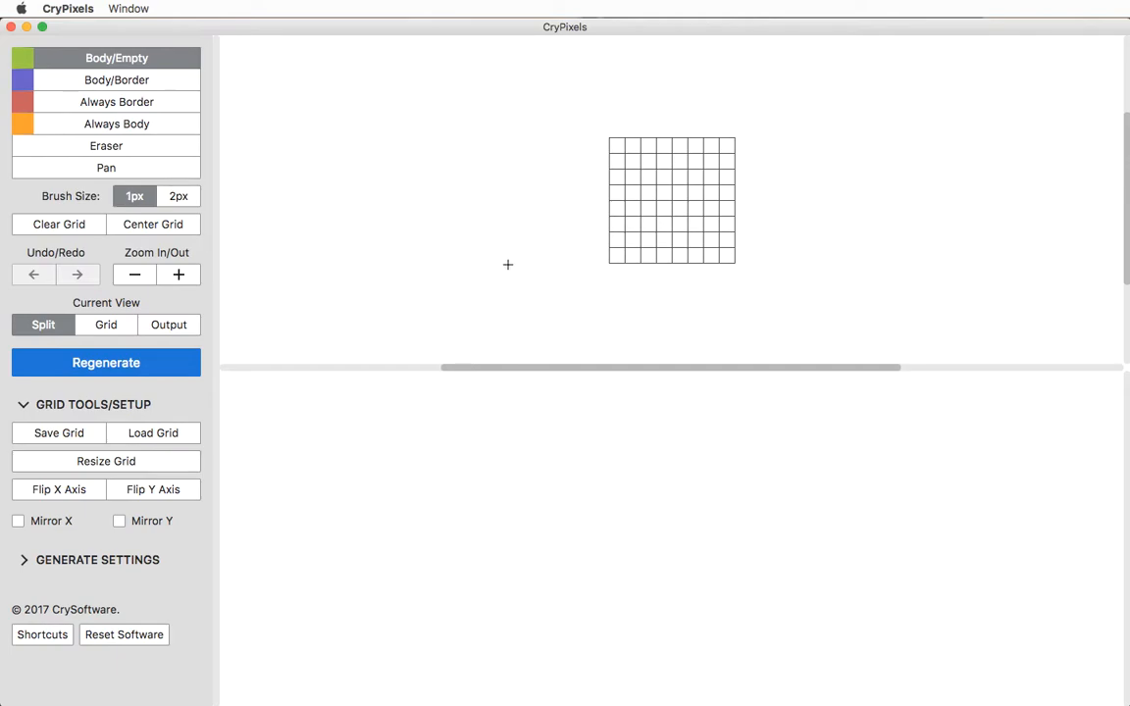
pyautogui.click(117, 466)
pyautogui.doubleClick(488, 442)
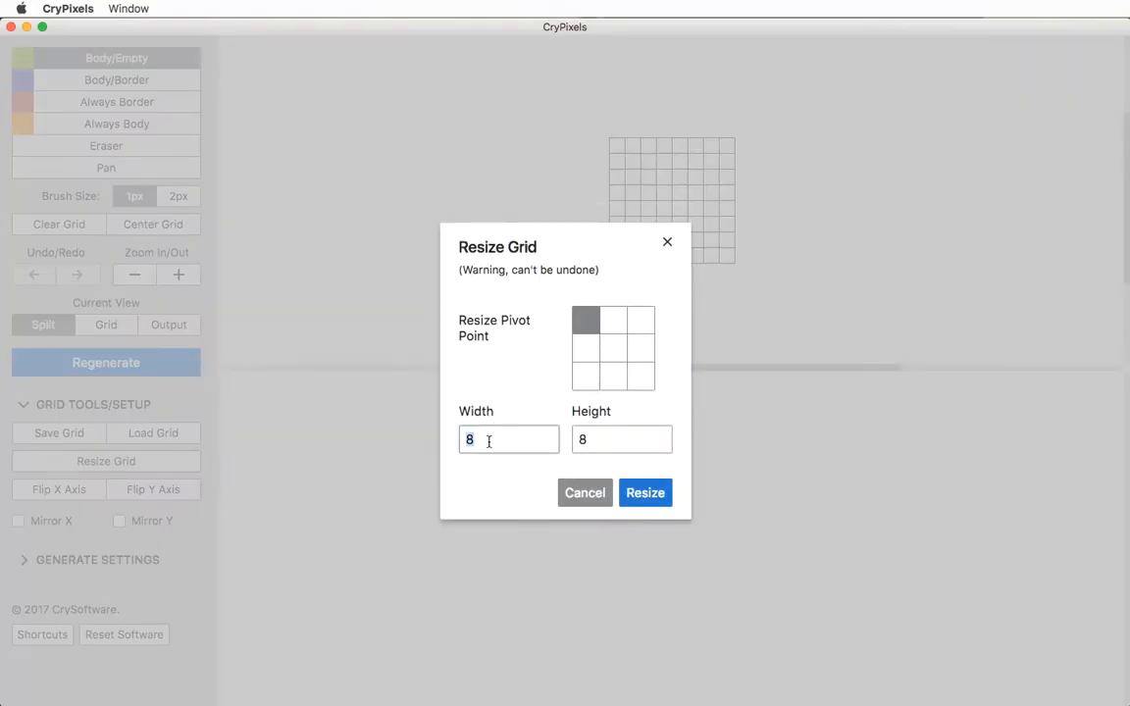
pyautogui.write('12')
pyautogui.doubleClick(611, 440)
pyautogui.write('15')
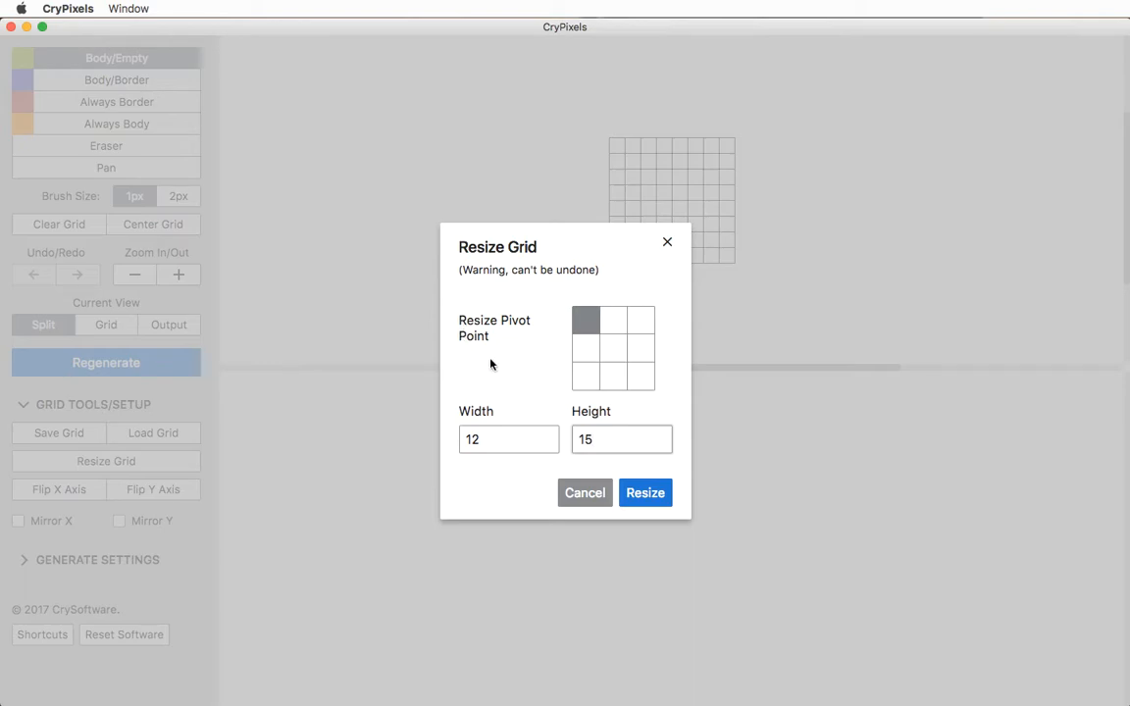
pyautogui.click(649, 496)
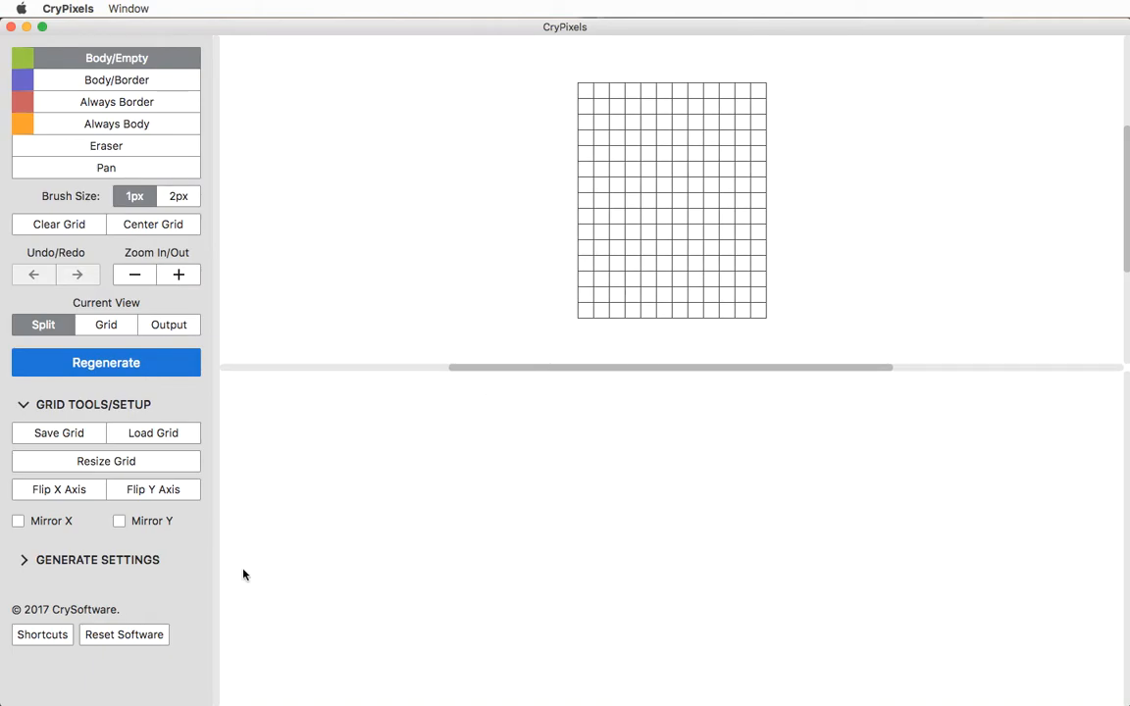
# - Try Mirror X and Mirror Y on the grid and leave only Mirror X enabled
pyautogui.click(39, 523)
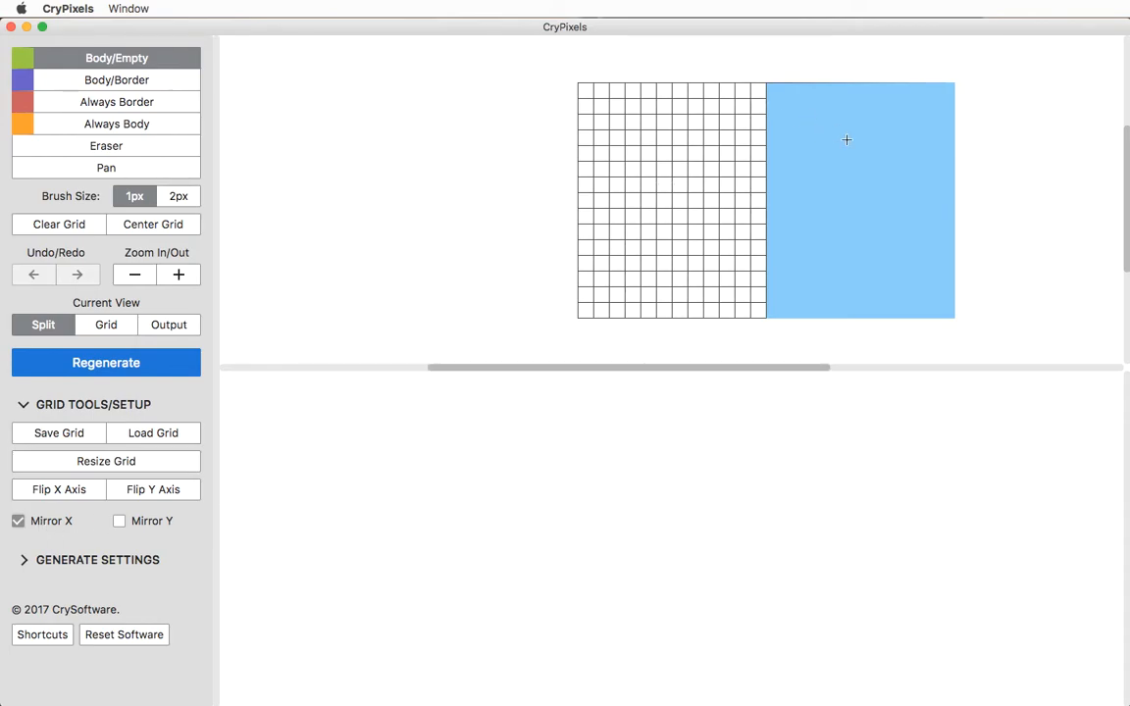
pyautogui.click(44, 523)
pyautogui.click(136, 525)
pyautogui.click(138, 524)
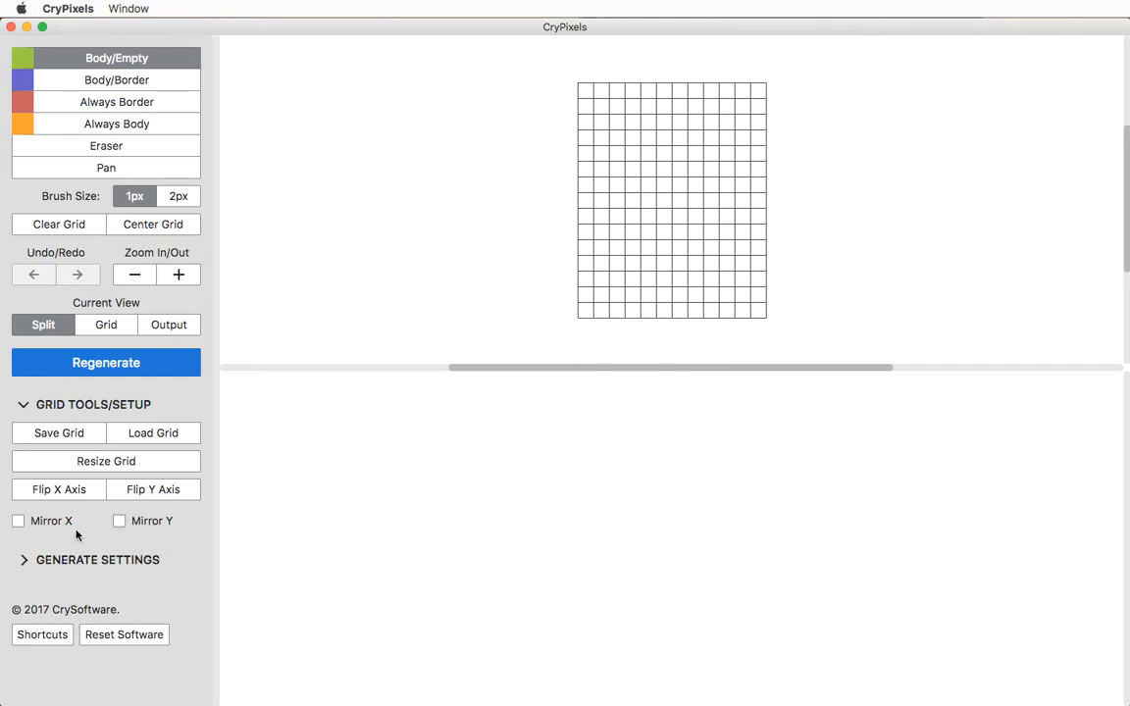
pyautogui.click(94, 524)
pyautogui.click(143, 527)
pyautogui.click(142, 527)
pyautogui.click(39, 524)
pyautogui.click(45, 525)
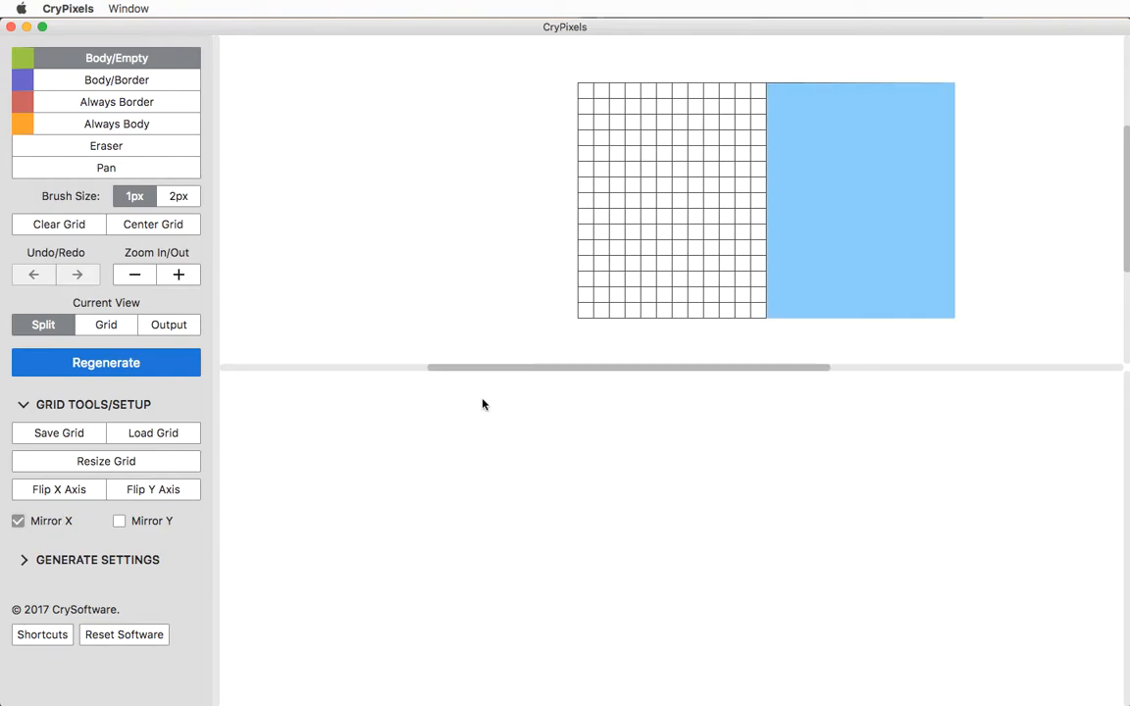
pyautogui.click(97, 406)
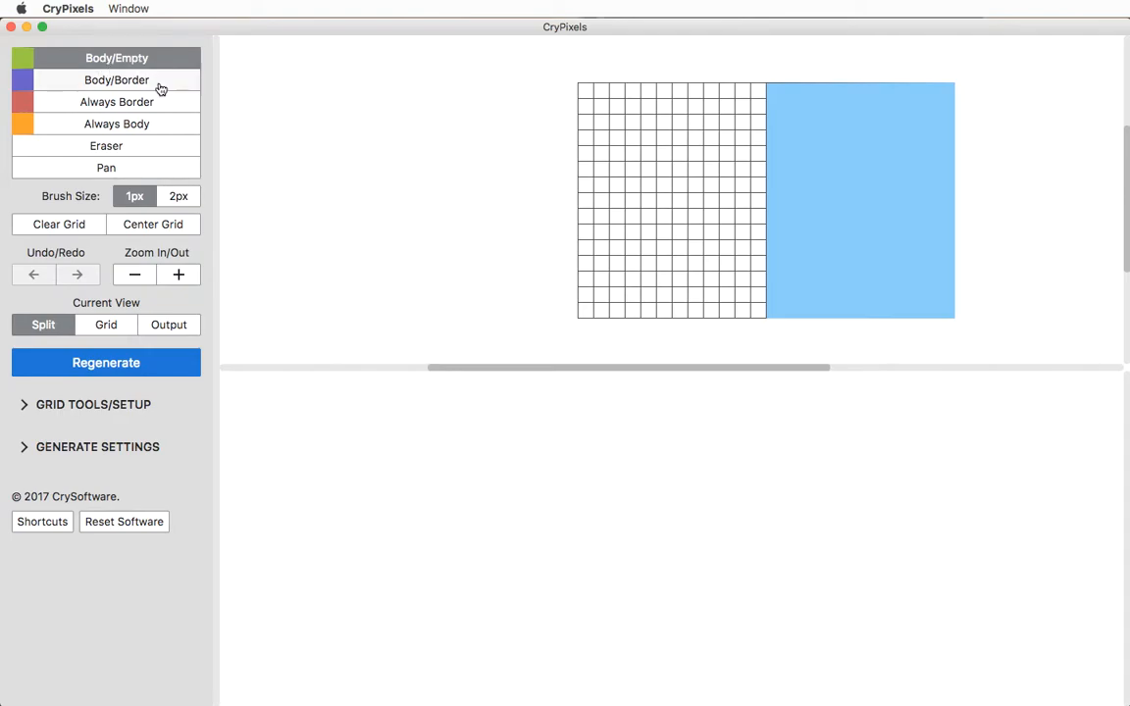
pyautogui.click(129, 86)
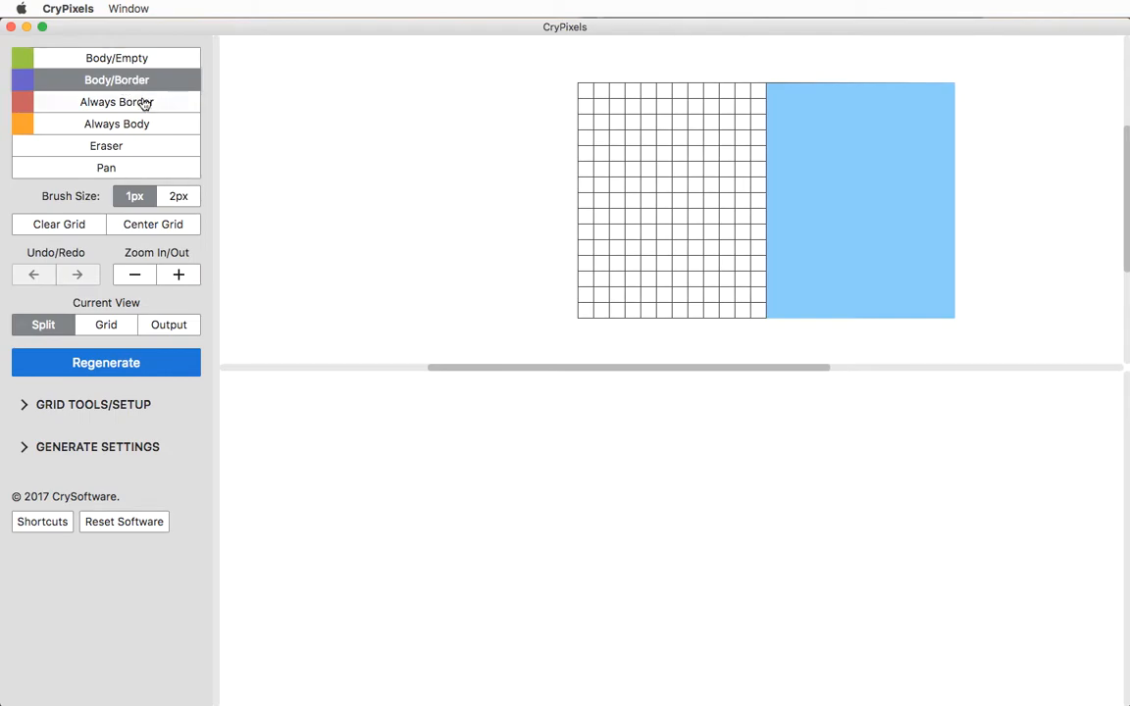
pyautogui.click(115, 104)
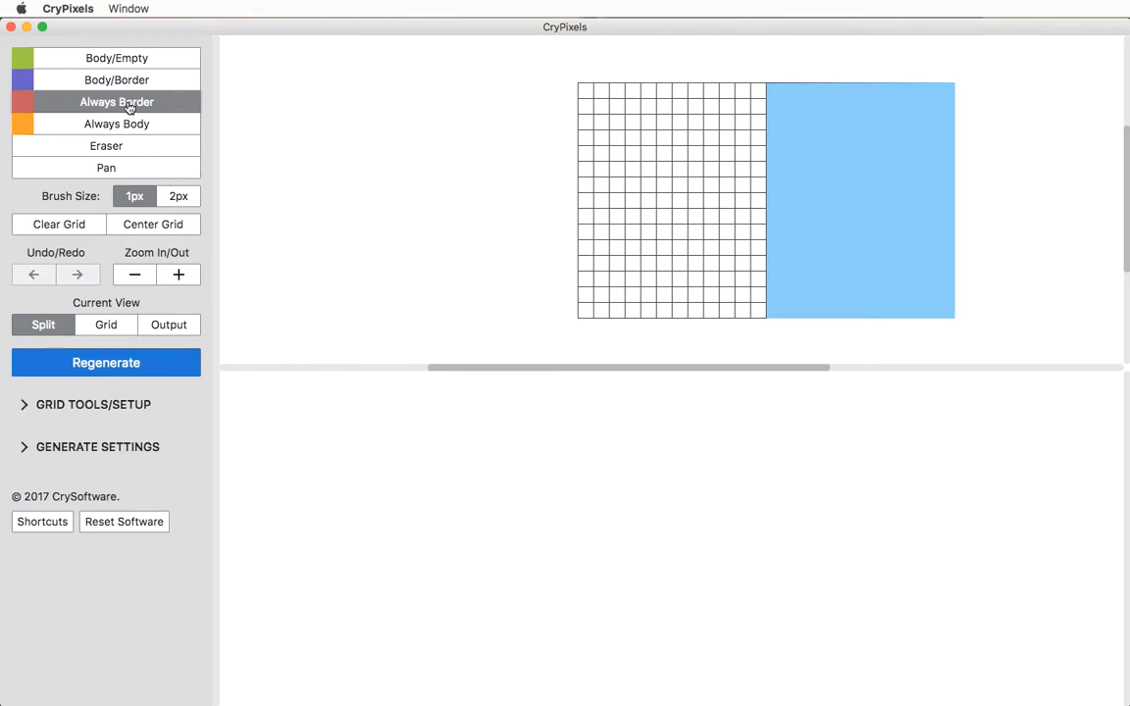
pyautogui.click(117, 121)
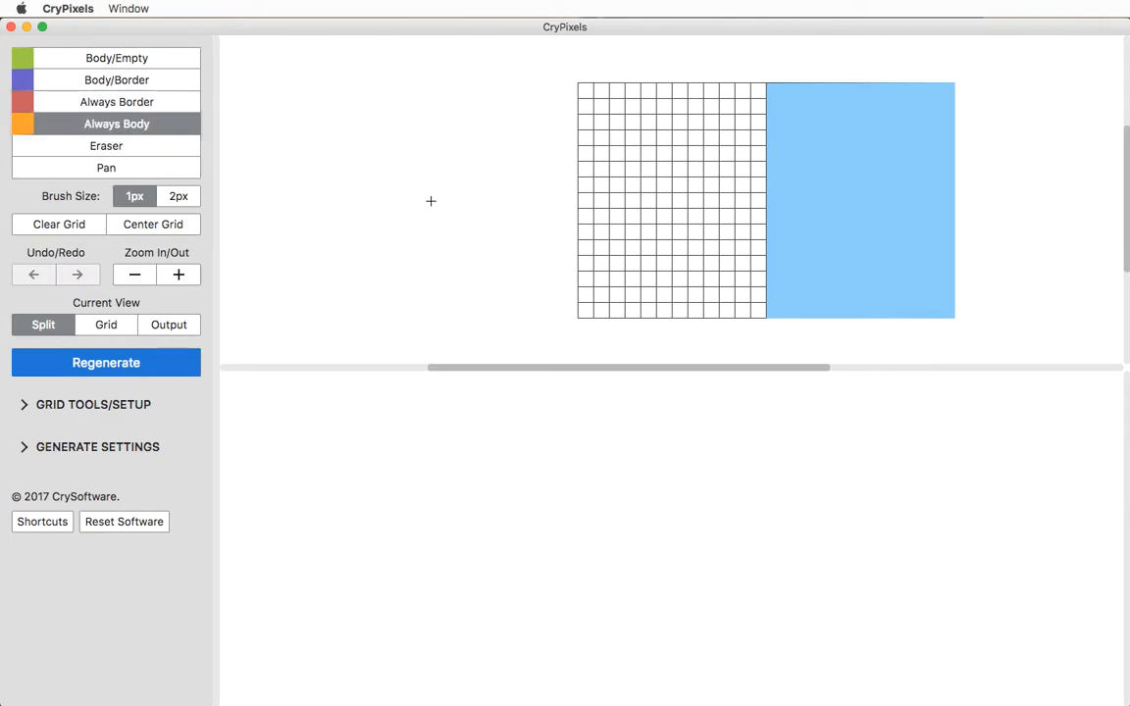
pyautogui.click(110, 168)
pyautogui.moveTo(677, 201); pyautogui.dragTo(591, 203)
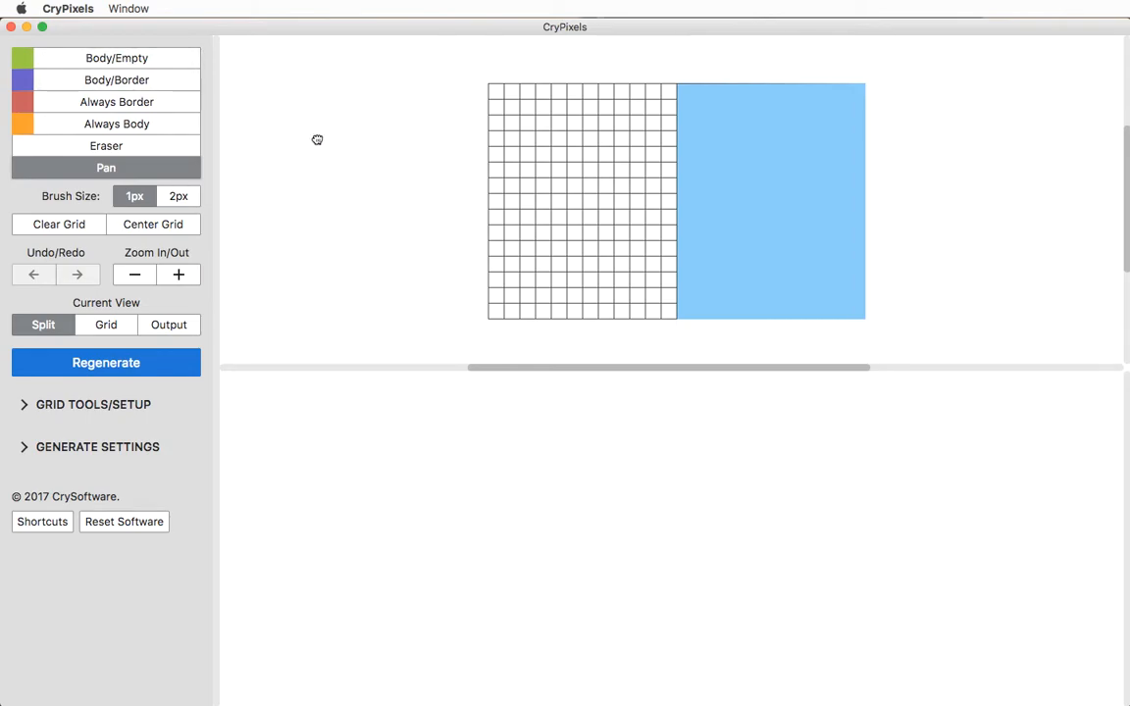
pyautogui.press('1')
pyautogui.press('2')
pyautogui.press('3')
pyautogui.press('4')
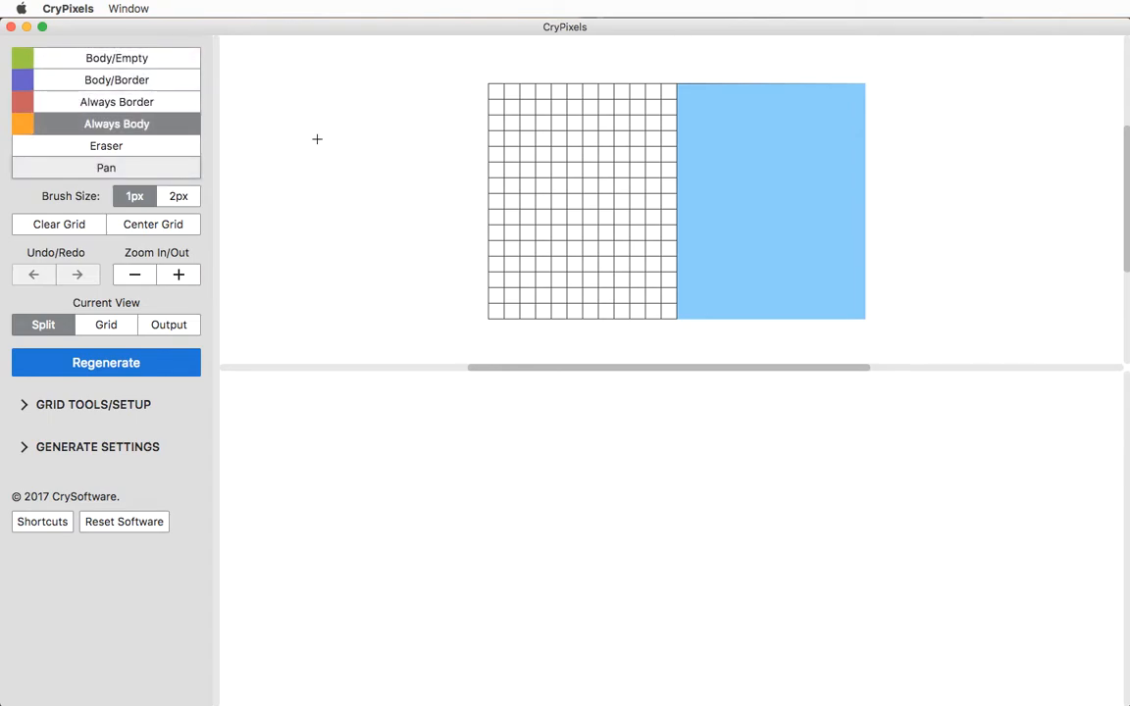
pyautogui.press('5')
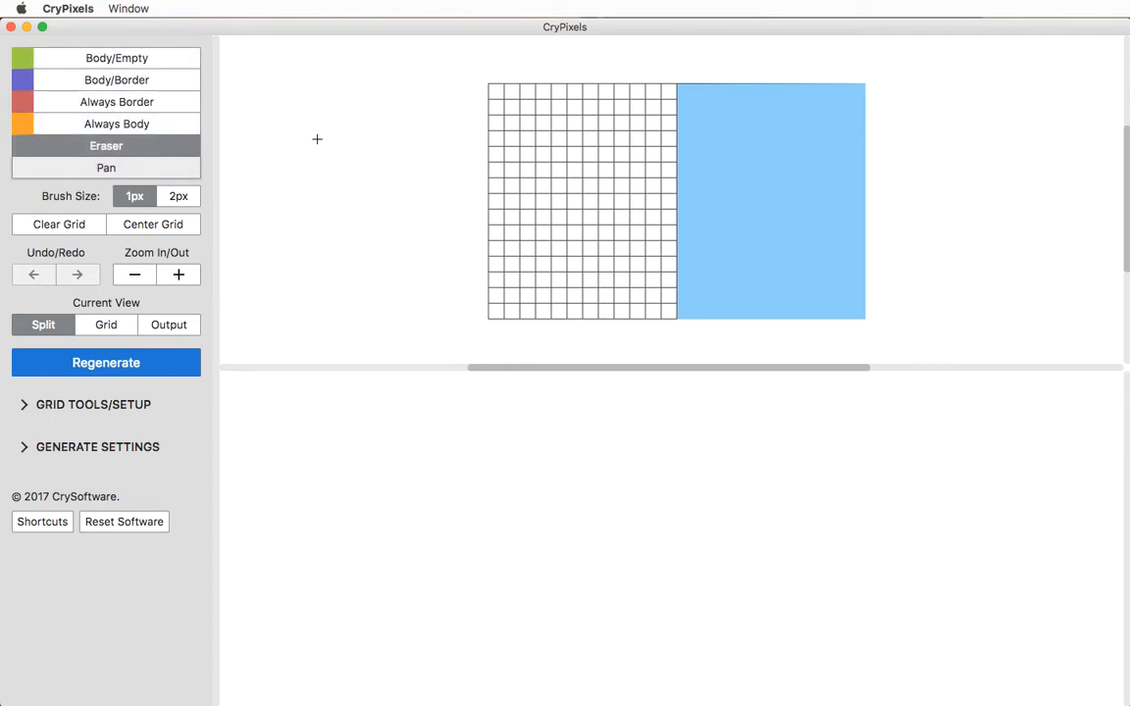
pyautogui.press('6')
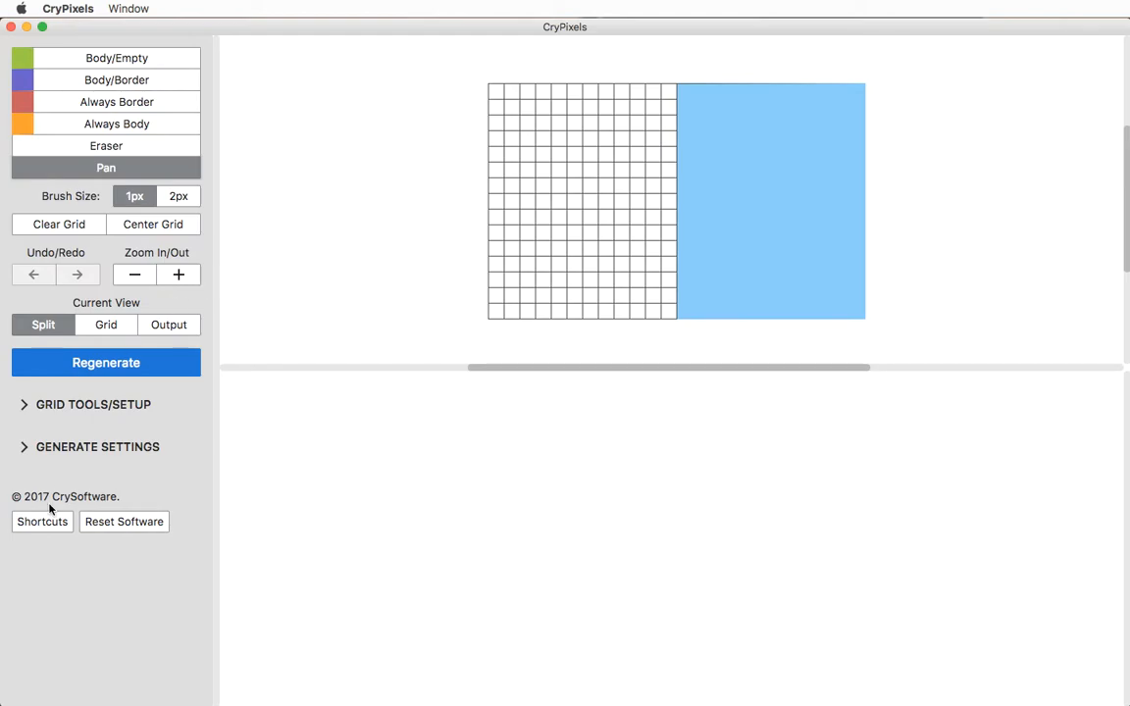
# - Review the list of keyboard shortcuts and close it
pyautogui.click(37, 525)
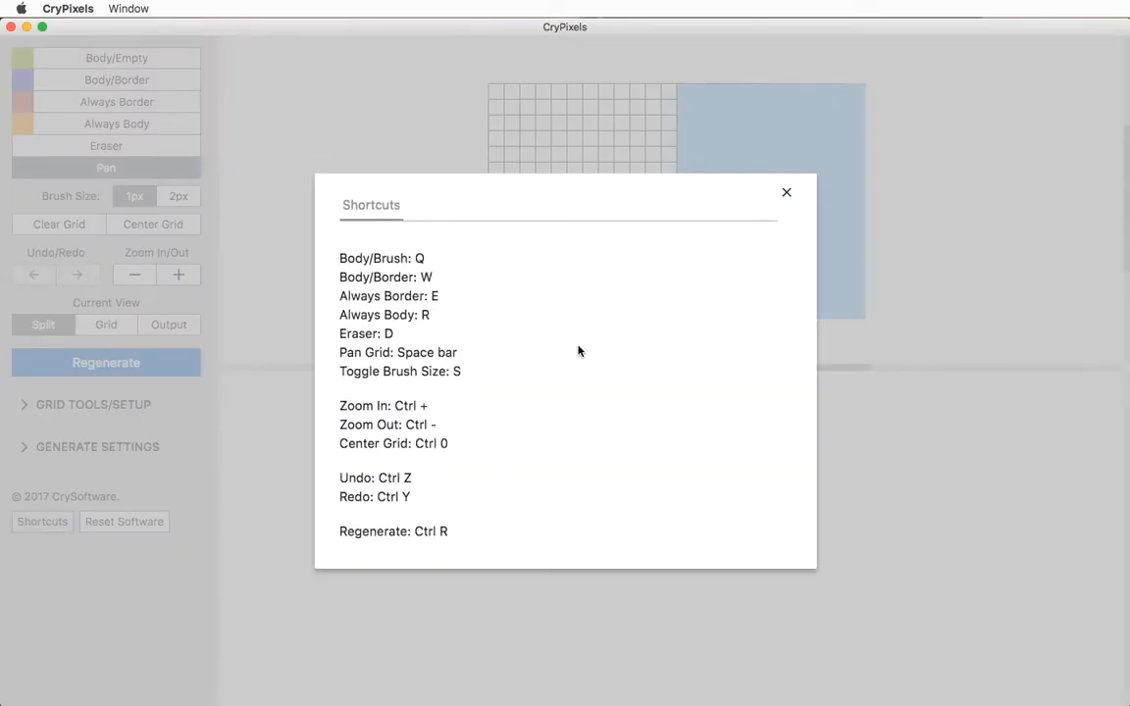
pyautogui.click(787, 195)
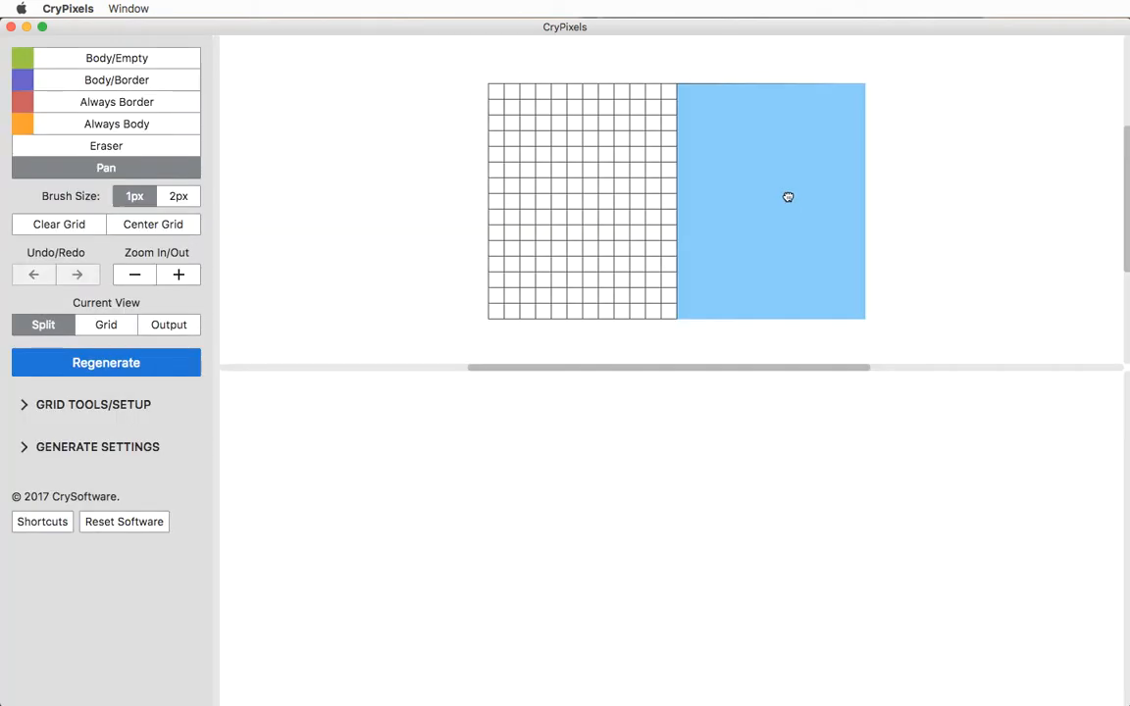
# - Paint an 11-cell Body/Empty diagonal from the second row beside the mirror edge down to the grid's second column
pyautogui.press('q')
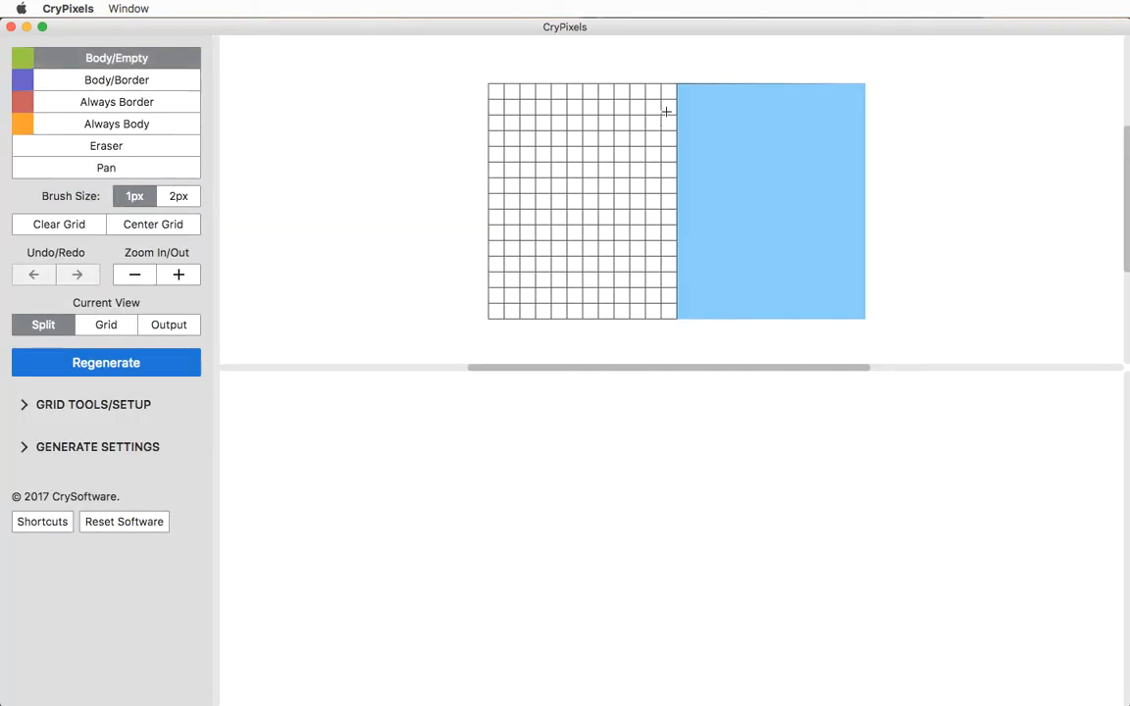
pyautogui.click(668, 106)
pyautogui.click(652, 121)
pyautogui.click(637, 138)
pyautogui.click(621, 155)
pyautogui.click(606, 171)
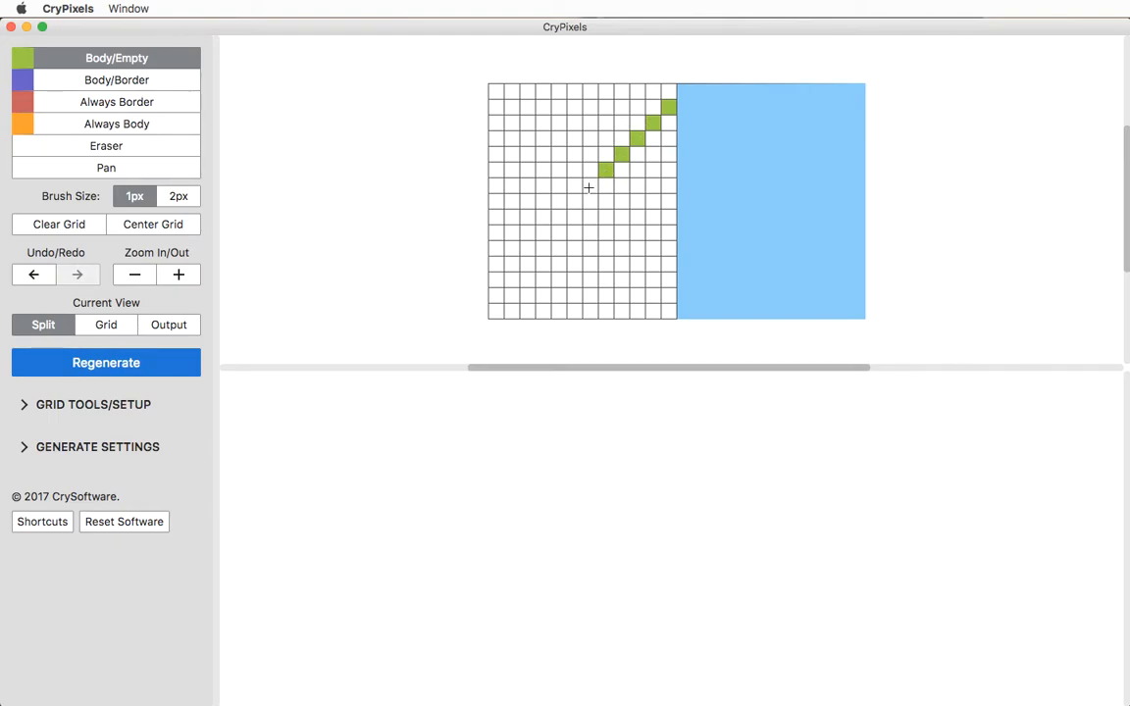
pyautogui.click(590, 186)
pyautogui.click(574, 201)
pyautogui.click(558, 216)
pyautogui.click(542, 234)
pyautogui.click(526, 248)
pyautogui.click(511, 265)
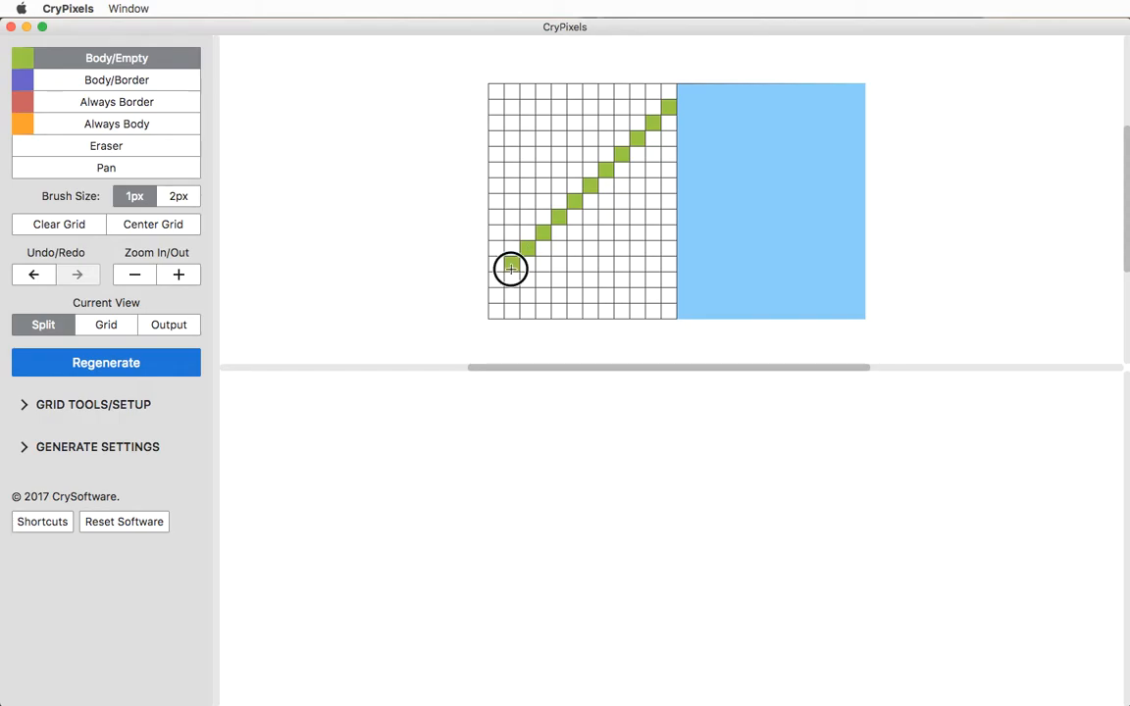
# - Paint the shape's lower outline with Body/Empty cells, stepping down one row partway toward the mirror edge
pyautogui.click(527, 281)
pyautogui.click(542, 281)
pyautogui.click(558, 281)
pyautogui.click(574, 281)
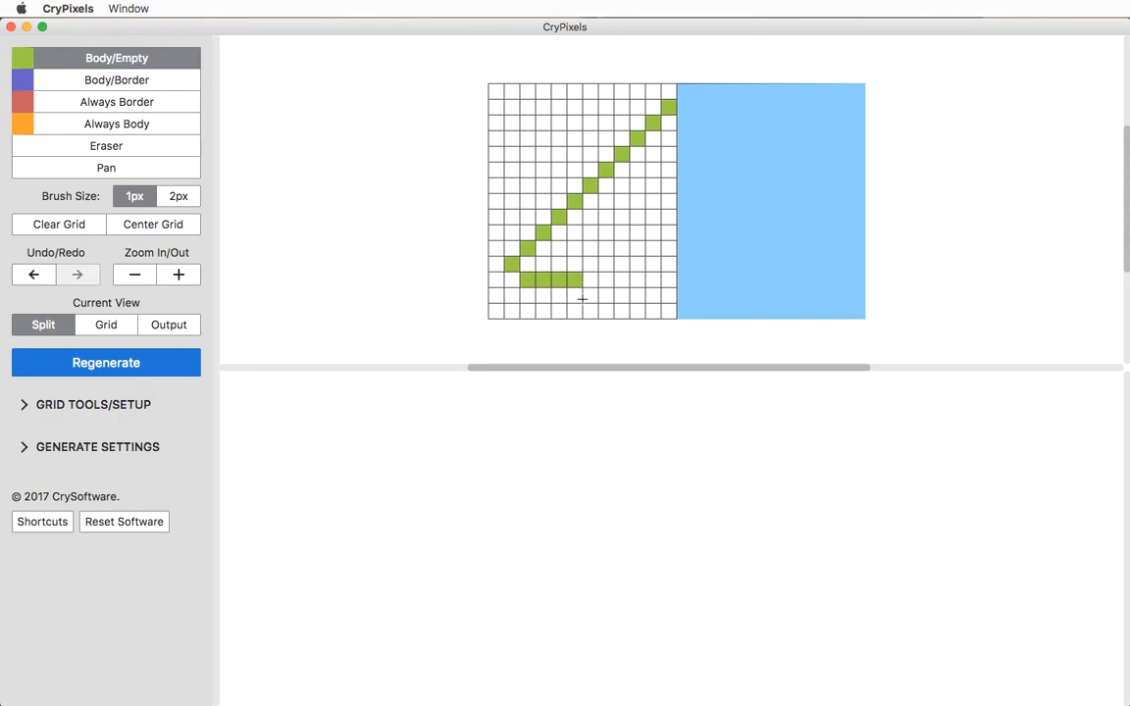
pyautogui.click(589, 296)
pyautogui.click(605, 295)
pyautogui.click(621, 295)
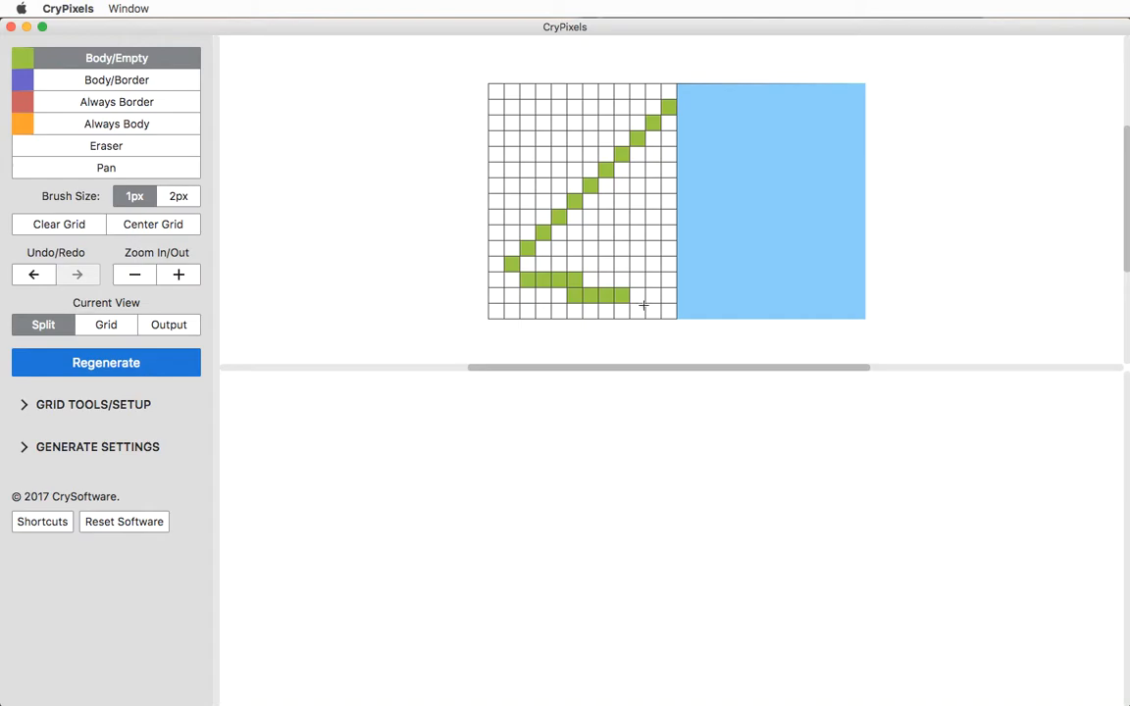
# - Set the grid height to 16 and extend the lower Body/Empty outline one row down to the mirror edge
pyautogui.click(142, 410)
pyautogui.click(121, 462)
pyautogui.doubleClick(609, 443)
pyautogui.write('16')
pyautogui.click(643, 492)
pyautogui.moveTo(710, 304); pyautogui.dragTo(755, 308)
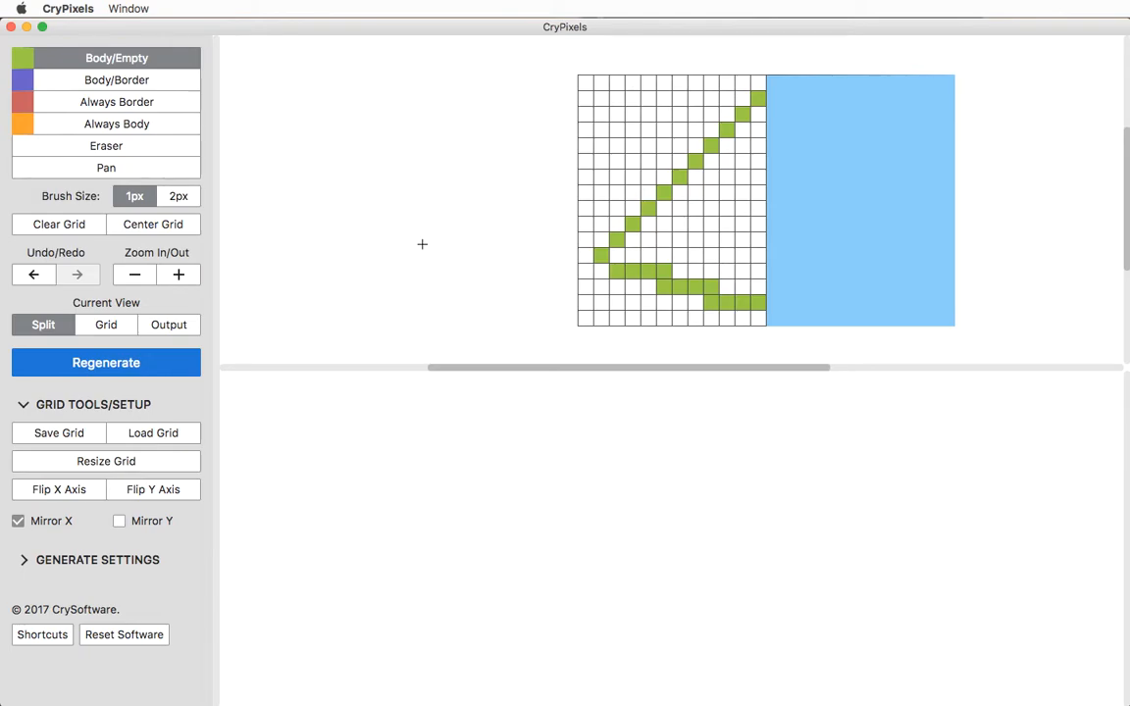
# - Fill the interior of the triangular outline with Body/Empty cells and generate the sprites
pyautogui.press('2')
pyautogui.moveTo(751, 287)
pyautogui.mouseDown()
pyautogui.moveTo(730, 275)
pyautogui.moveTo(754, 230)
pyautogui.moveTo(752, 172)
pyautogui.moveTo(706, 244)
pyautogui.moveTo(683, 236)
pyautogui.moveTo(638, 177)
pyautogui.mouseUp()
pyautogui.press('1')
pyautogui.moveTo(599, 235); pyautogui.dragTo(645, 246)
pyautogui.moveTo(712, 163); pyautogui.dragTo(759, 119)
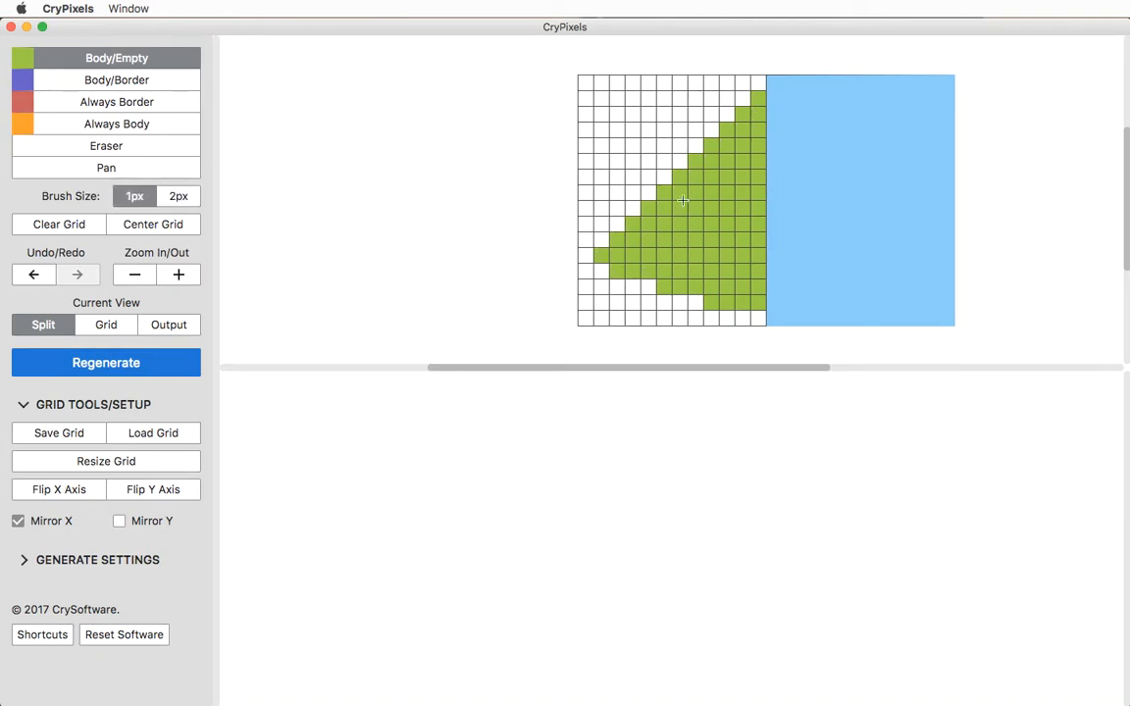
pyautogui.click(103, 405)
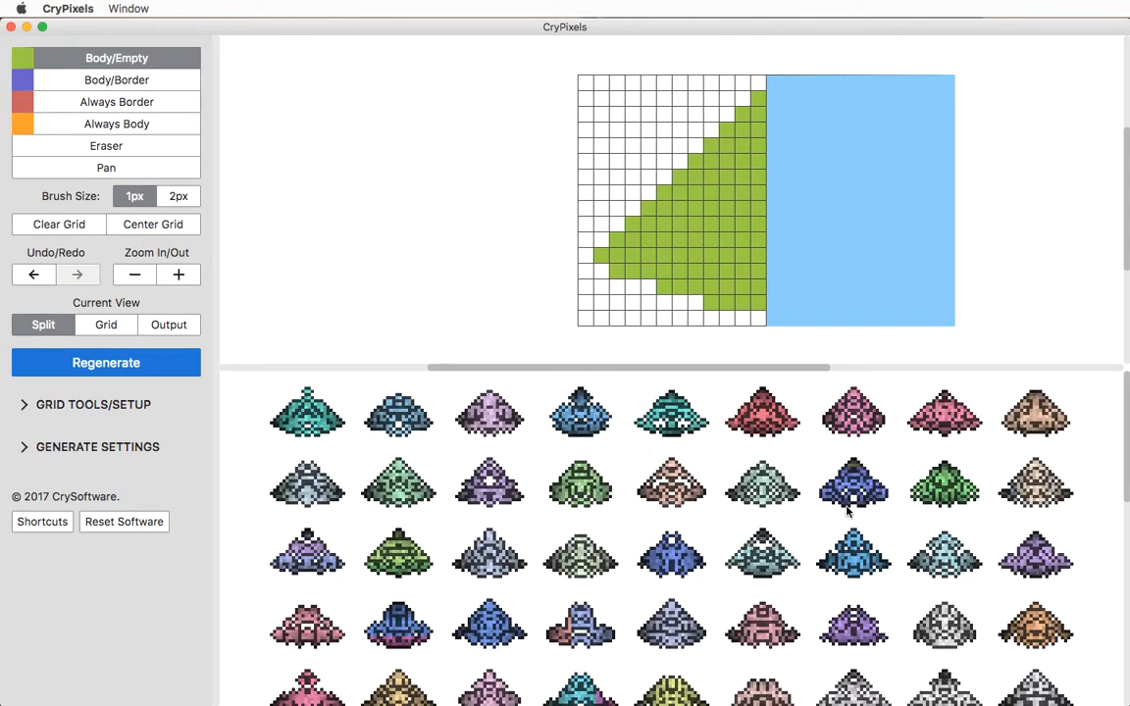
pyautogui.moveTo(1117, 410)
pyautogui.mouseDown()
pyautogui.moveTo(1119, 517)
pyautogui.moveTo(1112, 385)
pyautogui.mouseUp()
# - Paint a Body/Border block 2 cells wide and 5 cells tall against the mirror edge, inside the lower part of the shape
pyautogui.press('2')
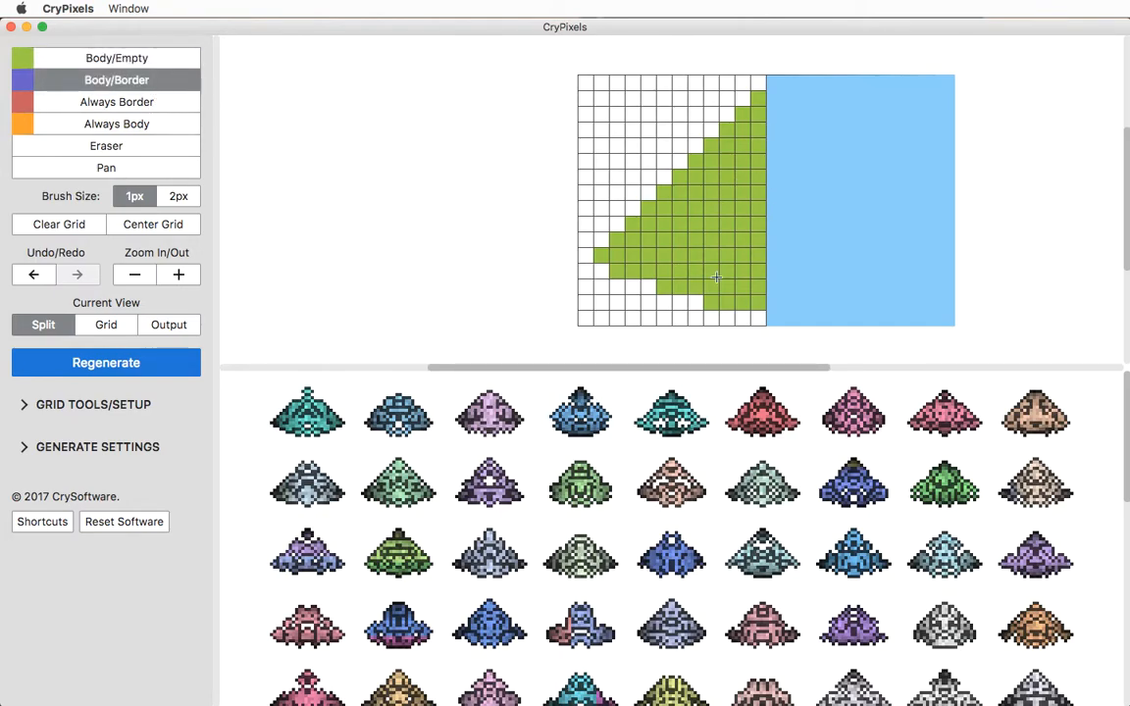
pyautogui.moveTo(755, 268)
pyautogui.mouseDown()
pyautogui.moveTo(763, 214)
pyautogui.moveTo(746, 210)
pyautogui.moveTo(742, 253)
pyautogui.mouseUp()
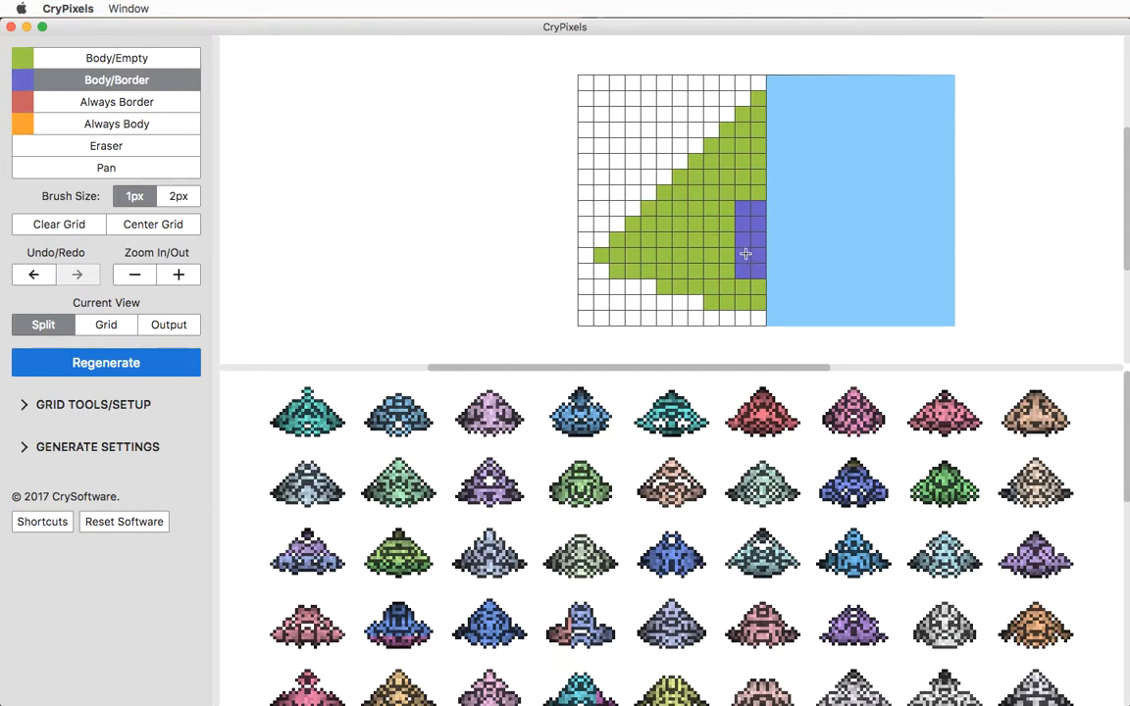
# - Paint a vertical five-cell Always Border strip along the mirror edge directly above the Body/Border block, and regenerate the sprites
pyautogui.press('3')
pyautogui.moveTo(758, 193); pyautogui.dragTo(763, 125)
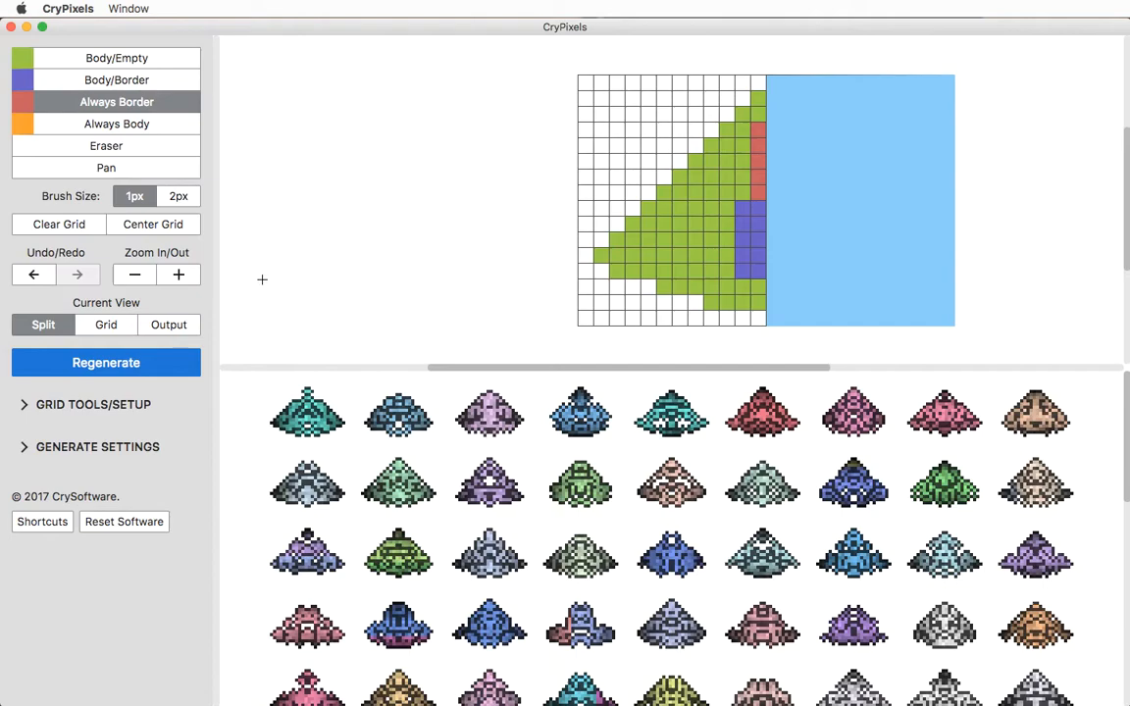
pyautogui.press('r')
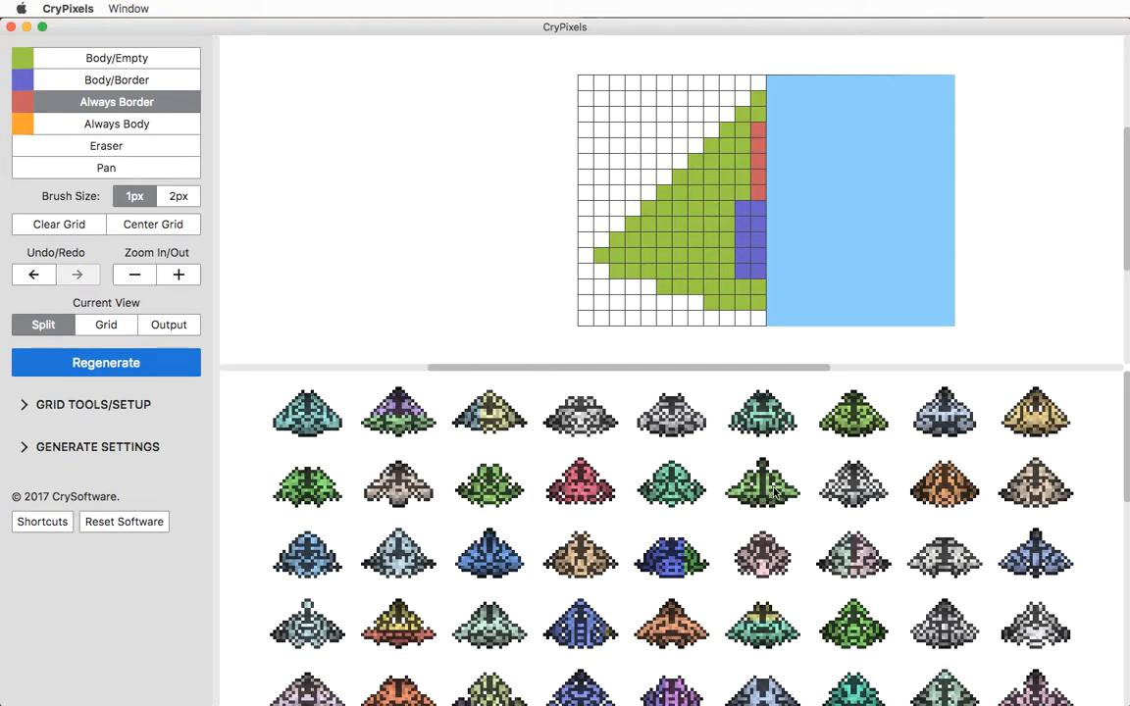
# - Extend the Always Border strip one cell upward along the mirror edge and regenerate the sprites
pyautogui.click(761, 117)
pyautogui.press('r')
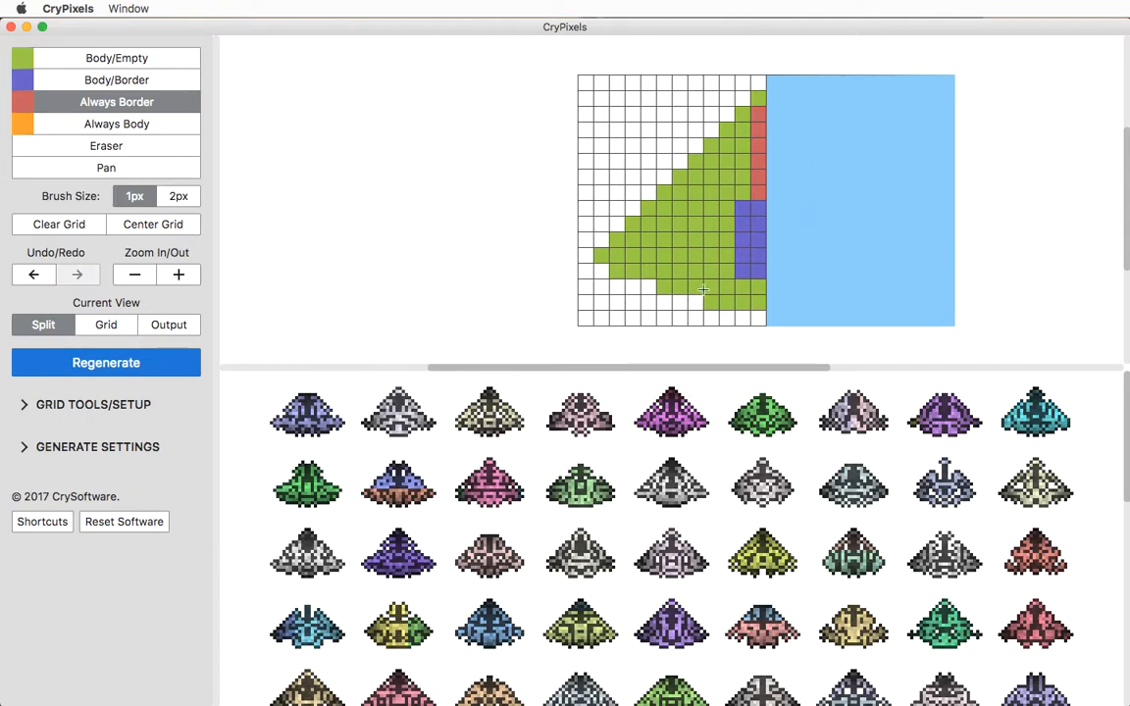
# - Paint an Always Body patch 2 cells wide and 4 tall beside the Body/Border block, add a two-cell outer bump, and regenerate the sprites
pyautogui.click(113, 128)
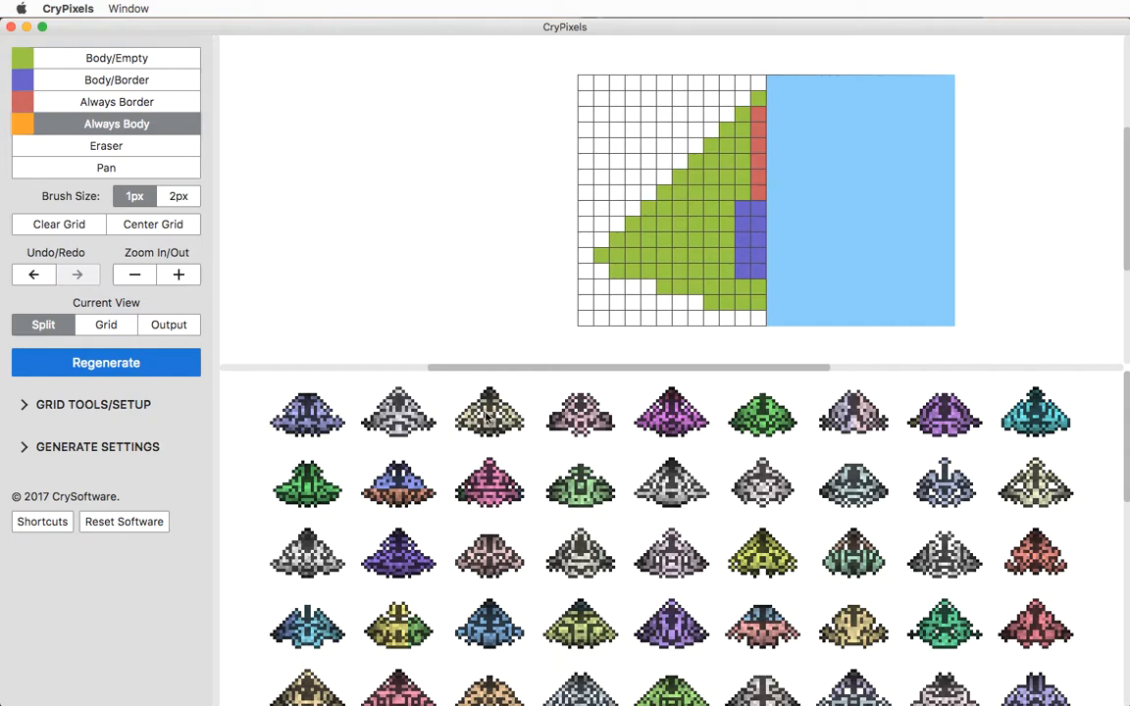
pyautogui.moveTo(726, 259); pyautogui.dragTo(728, 209)
pyautogui.click(709, 252)
pyautogui.moveTo(709, 251); pyautogui.dragTo(714, 217)
pyautogui.click(695, 233)
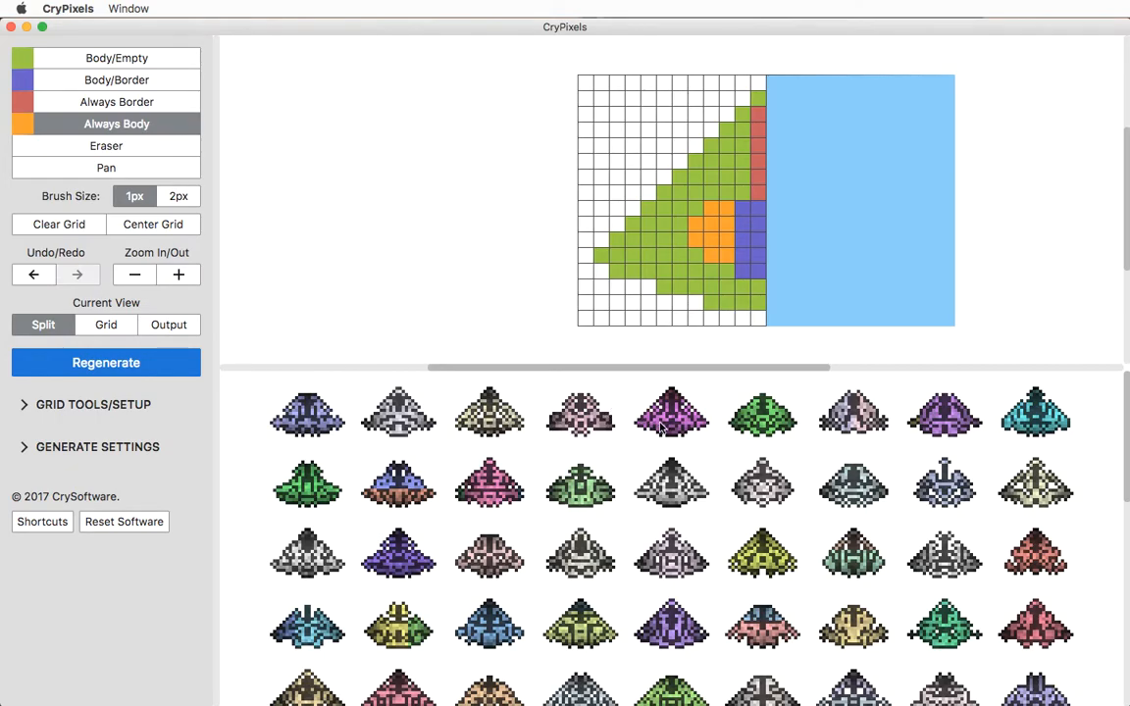
pyautogui.click(115, 365)
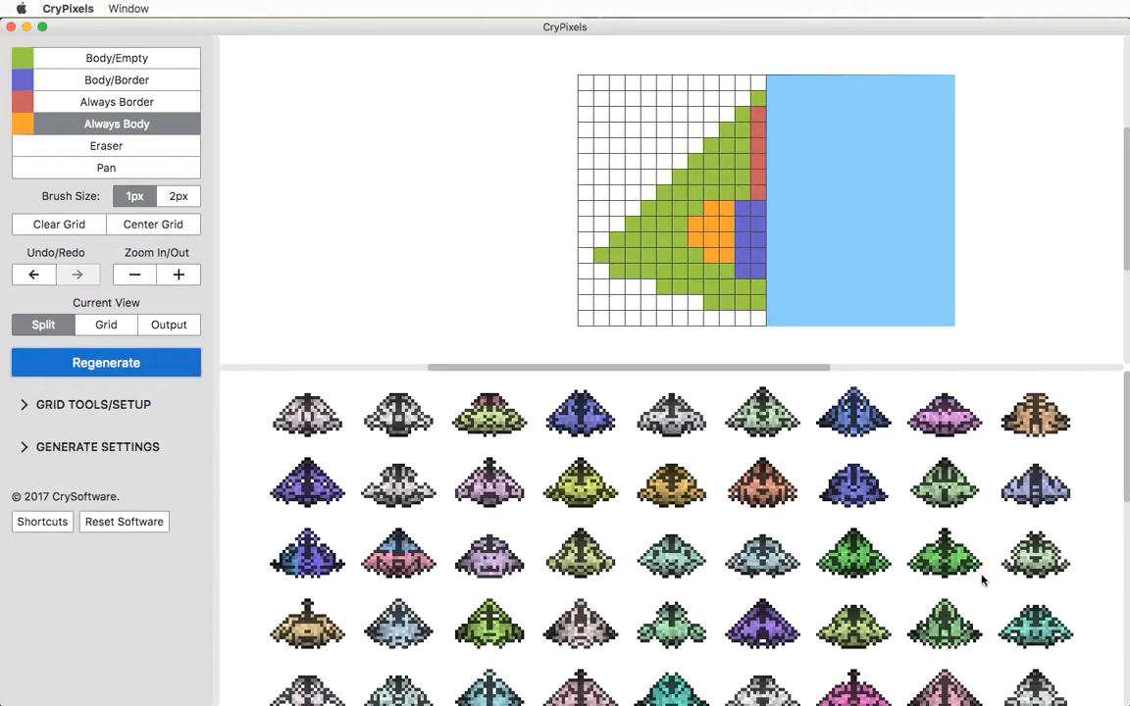
# - Erase the outermost wing-tip cell of the shape and repaint it as Body/Empty
pyautogui.click(111, 147)
pyautogui.click(604, 254)
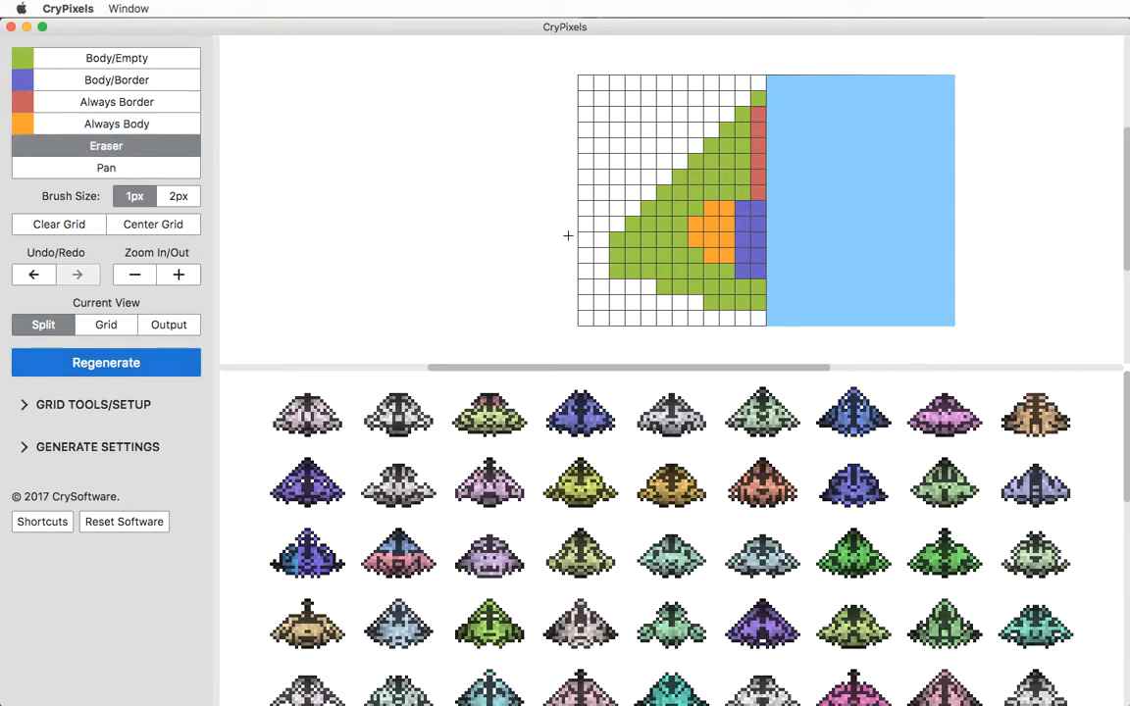
pyautogui.press('1')
pyautogui.click(600, 255)
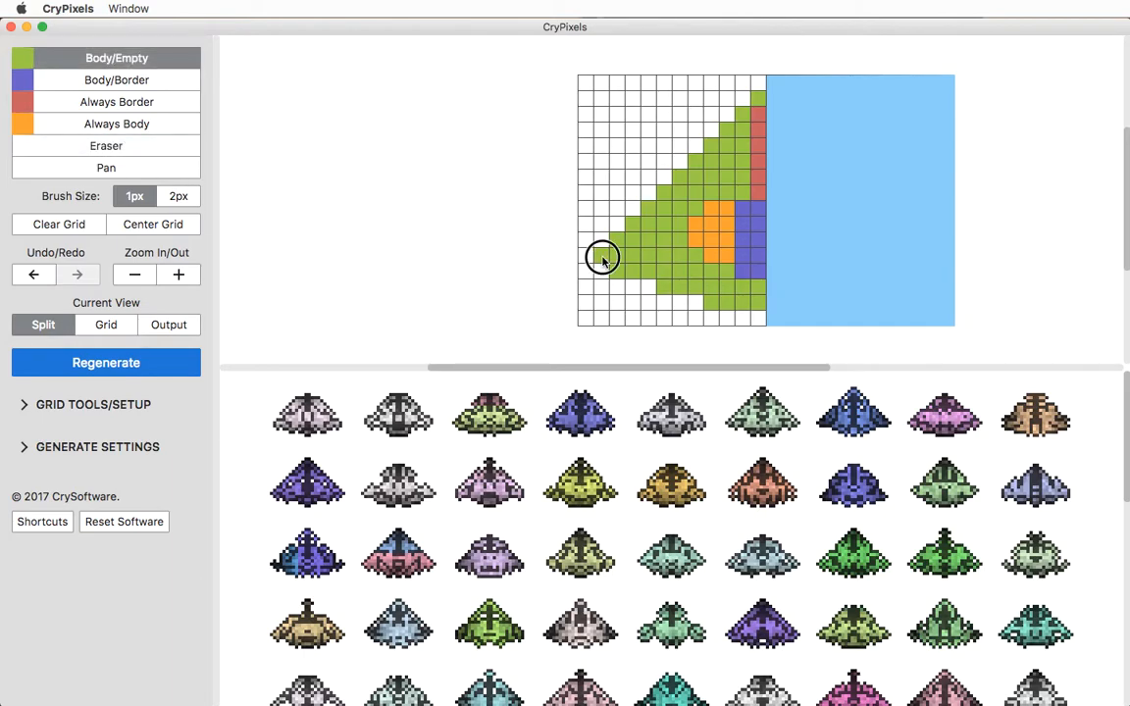
# - Pan the grid slightly, zoom in on it and zoom back out
pyautogui.click(155, 174)
pyautogui.moveTo(608, 229); pyautogui.dragTo(576, 213)
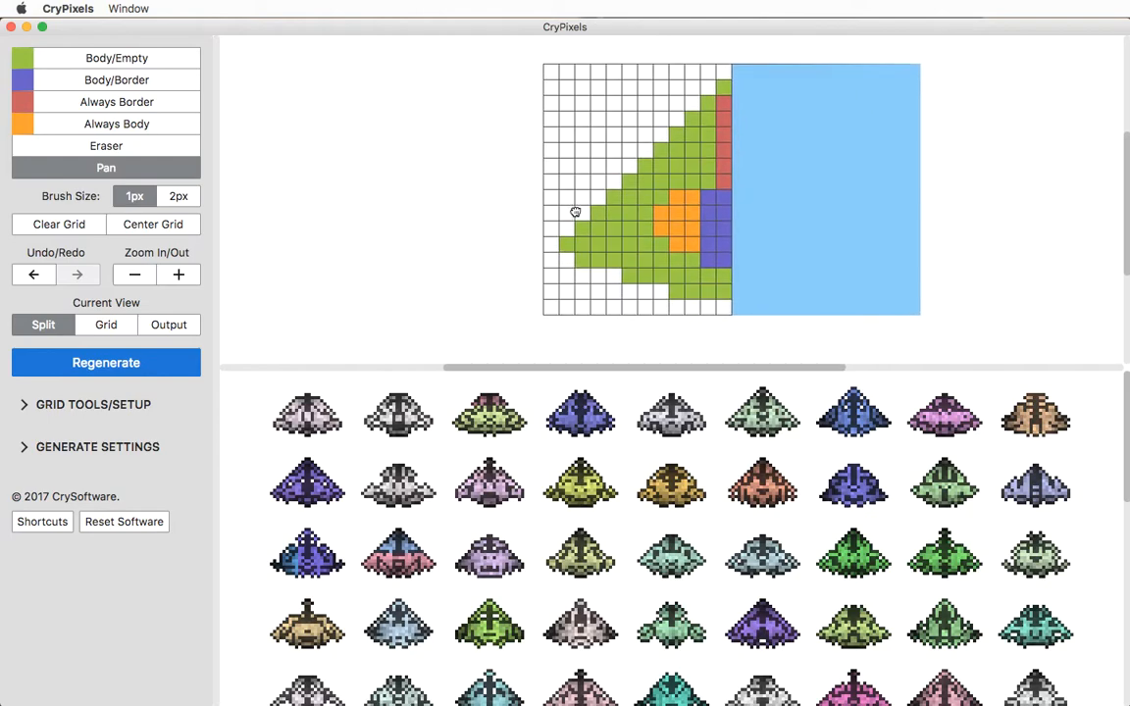
pyautogui.click(174, 275)
pyautogui.click(136, 274)
# - Undo and redo the last grid edit, and start clearing the grid but cancel it at the confirmation
pyautogui.click(32, 274)
pyautogui.click(73, 277)
pyautogui.click(67, 228)
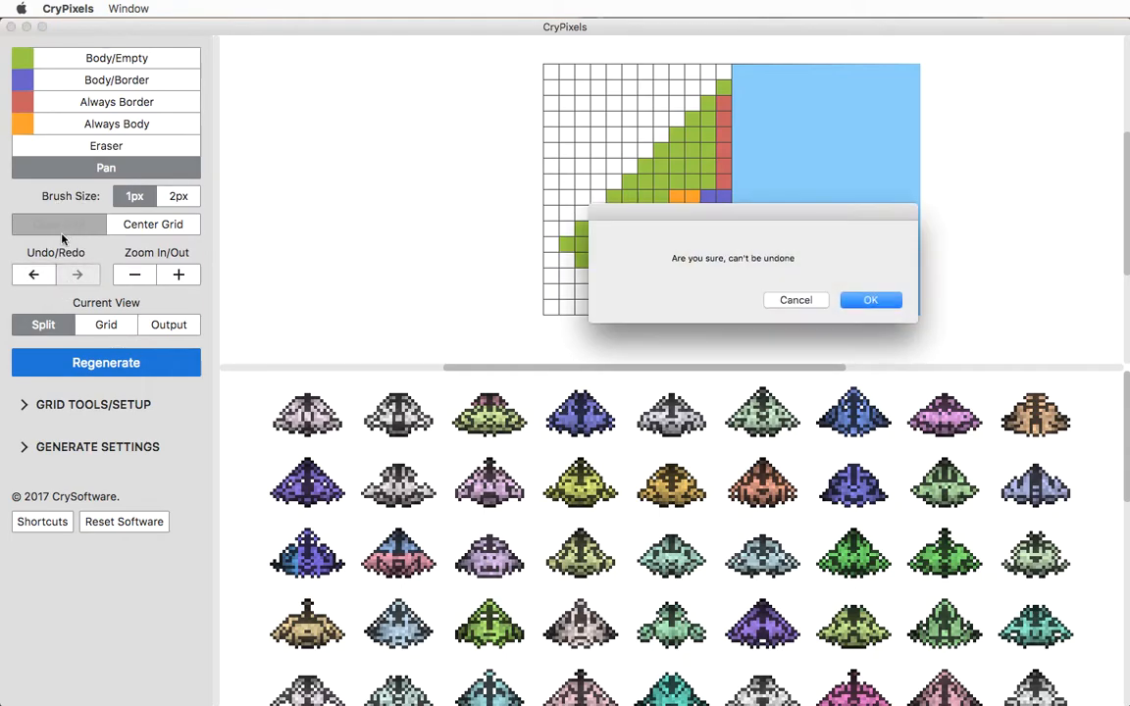
pyautogui.click(796, 300)
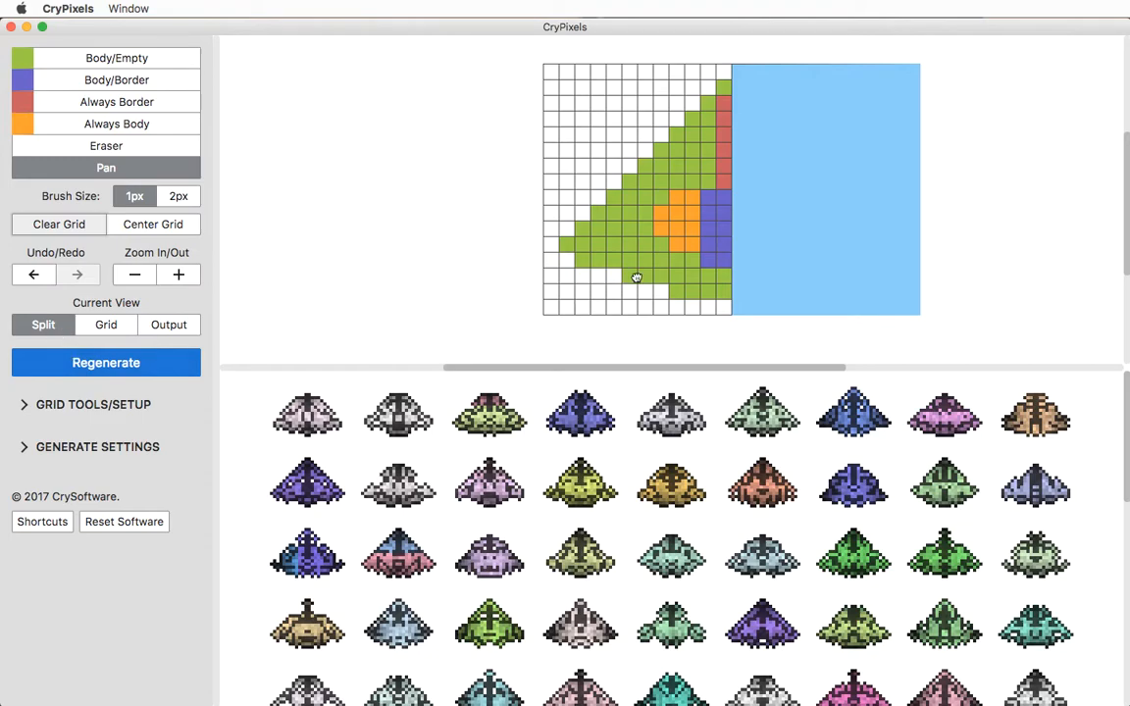
# - Regenerate the sprites three times in a row from the current template
pyautogui.press('r')
pyautogui.press('r')
pyautogui.press('r')
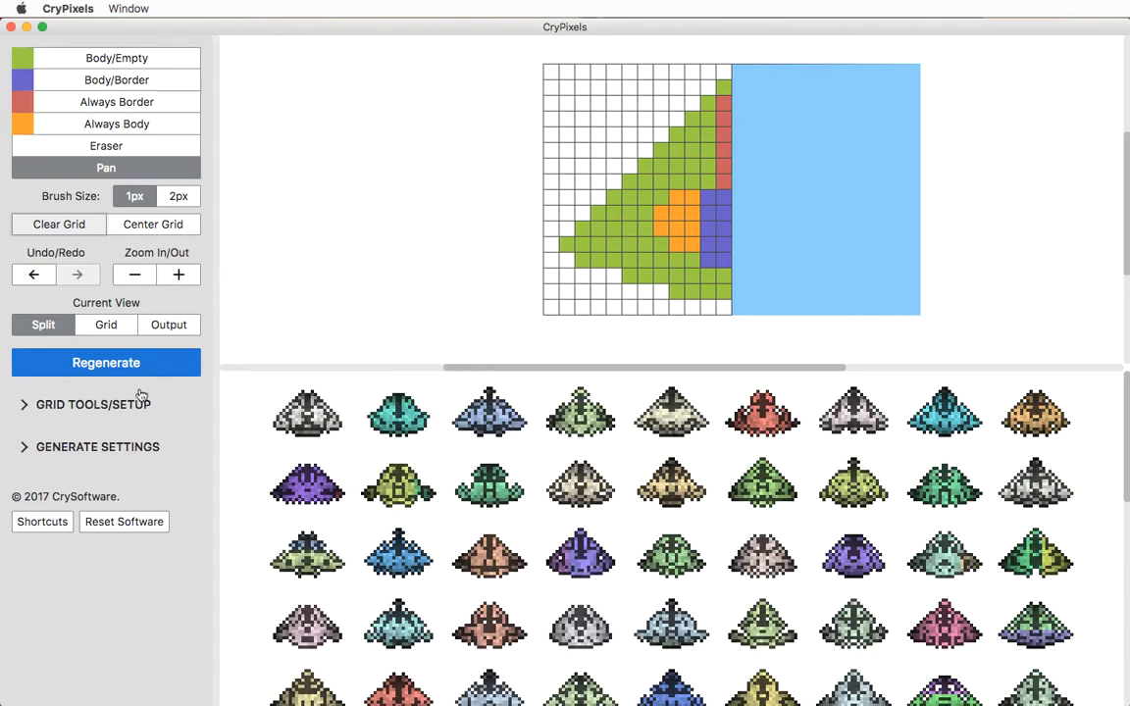
# - View the template grid alone, view the generated output alone, and look at the grid setup options
pyautogui.click(106, 327)
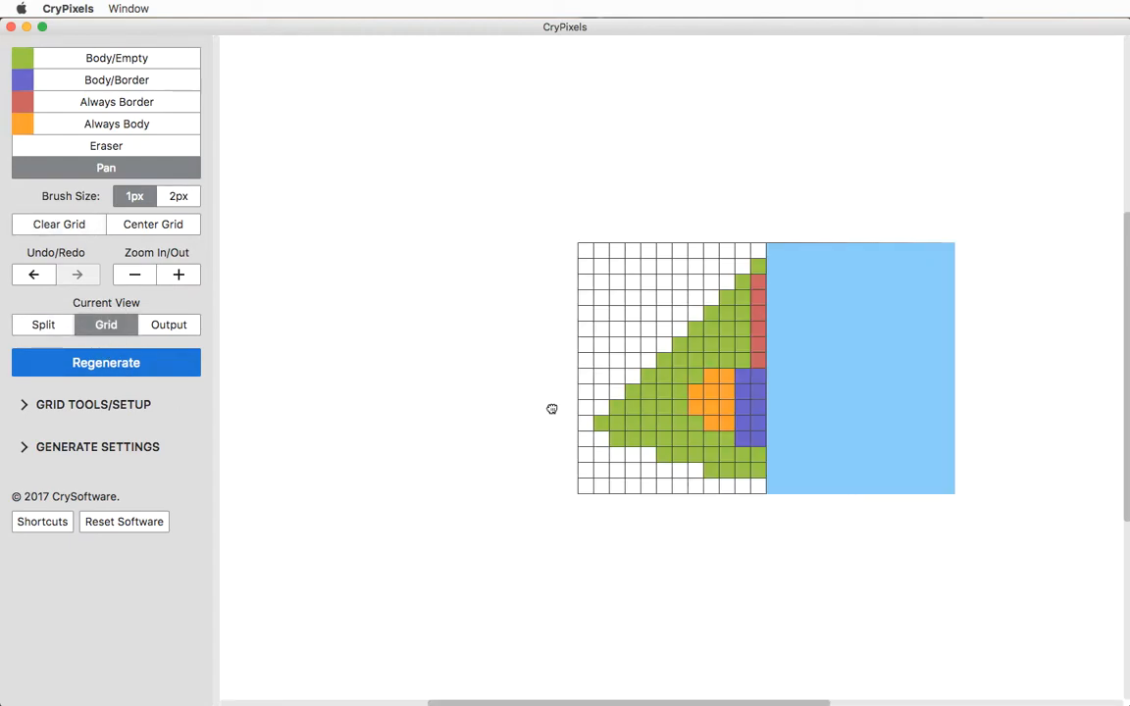
pyautogui.click(175, 328)
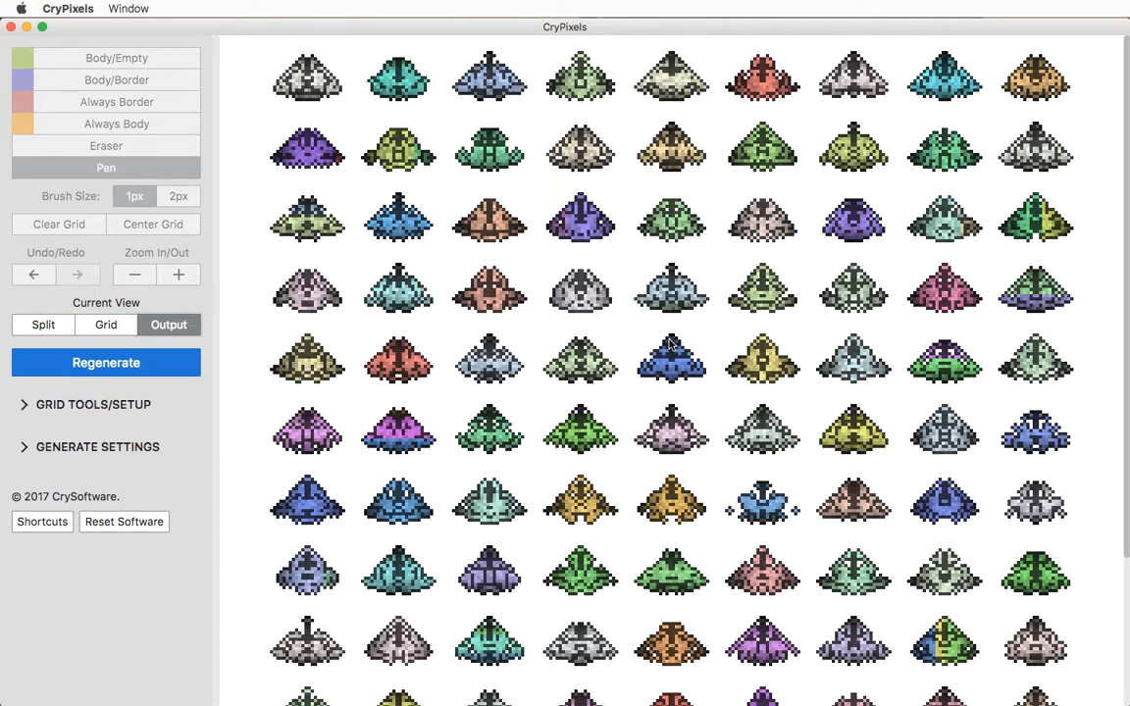
pyautogui.click(76, 405)
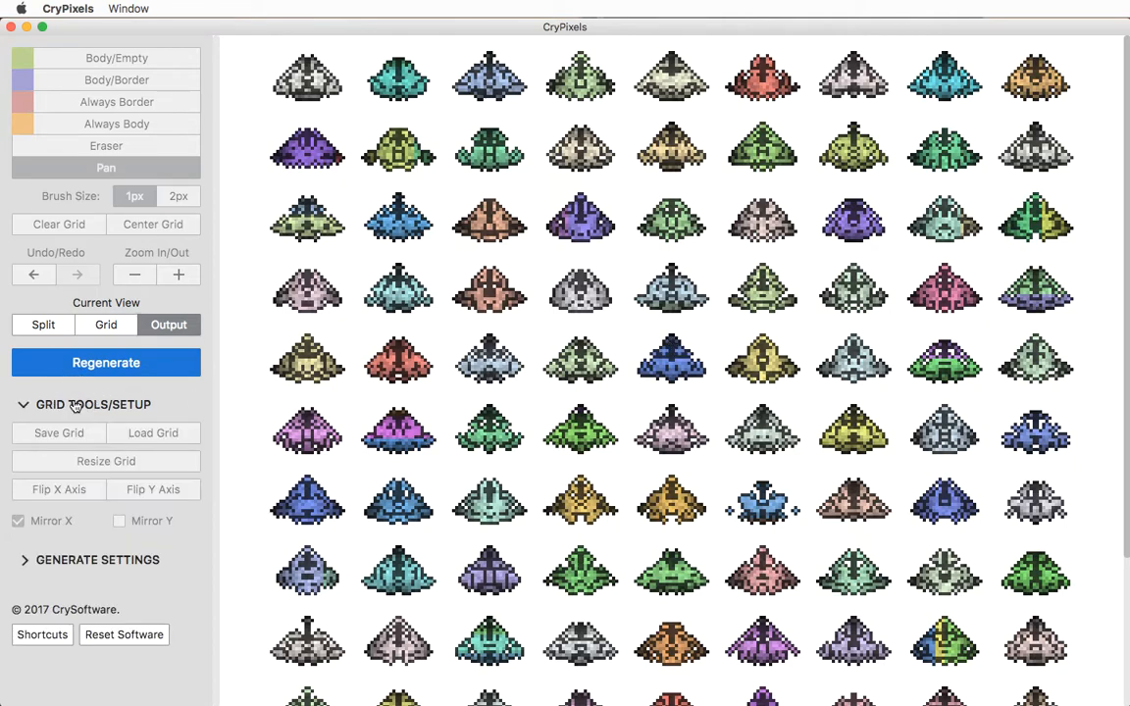
pyautogui.click(76, 405)
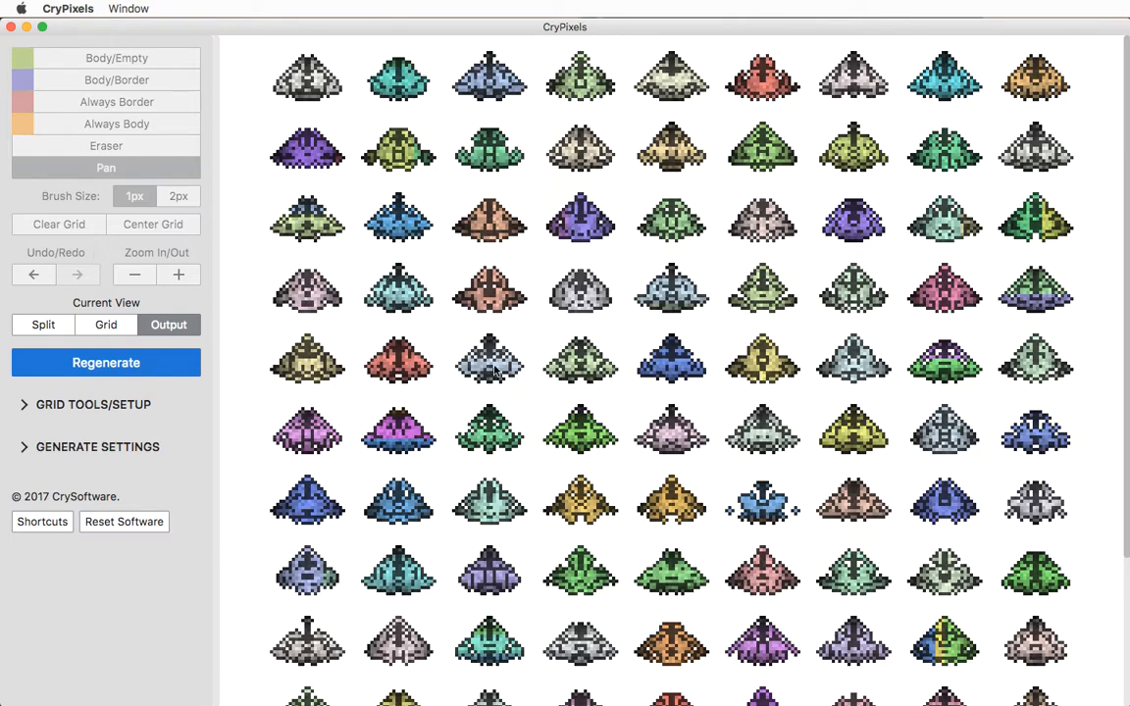
# - Regenerate the sprites from the grid-only view and show only the output
pyautogui.click(106, 326)
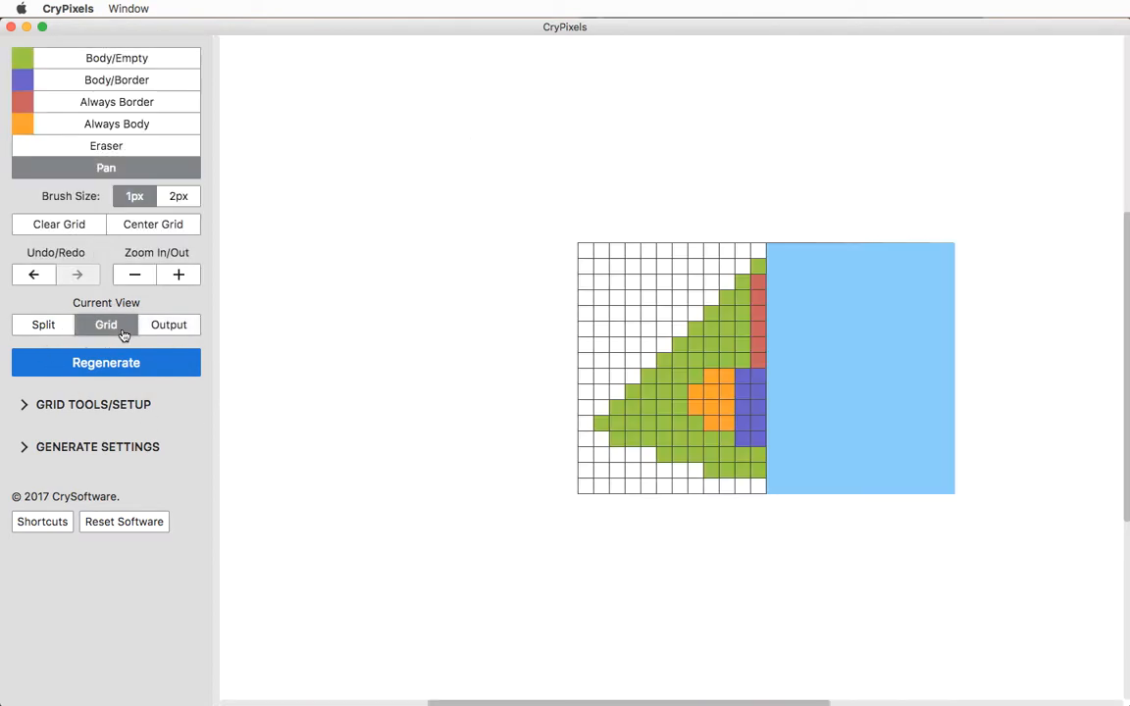
pyautogui.click(106, 363)
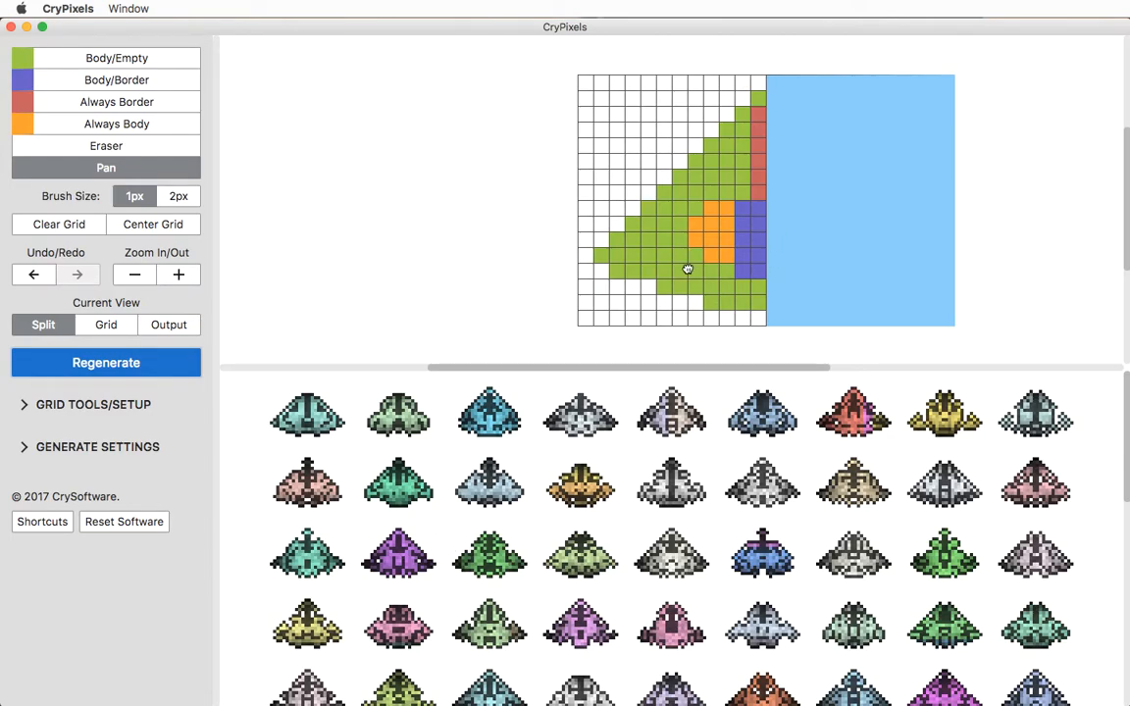
pyautogui.click(169, 326)
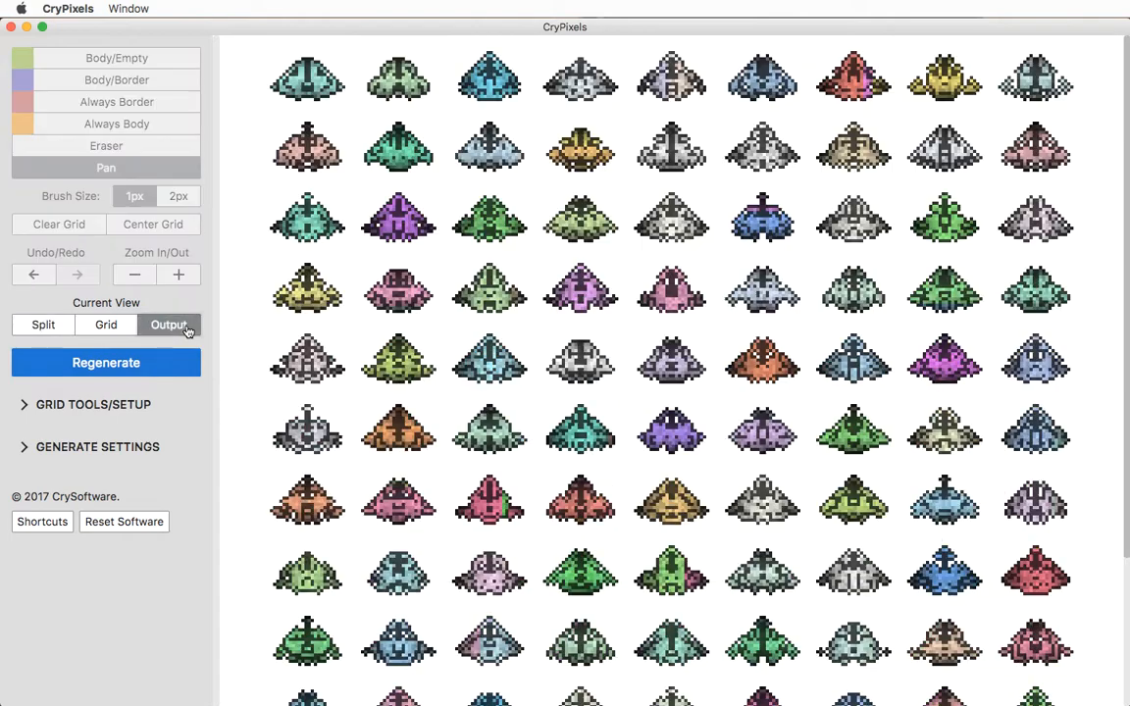
# - Set the number of generated sprites to 500 and regenerate
pyautogui.click(130, 460)
pyautogui.moveTo(216, 338); pyautogui.dragTo(212, 514)
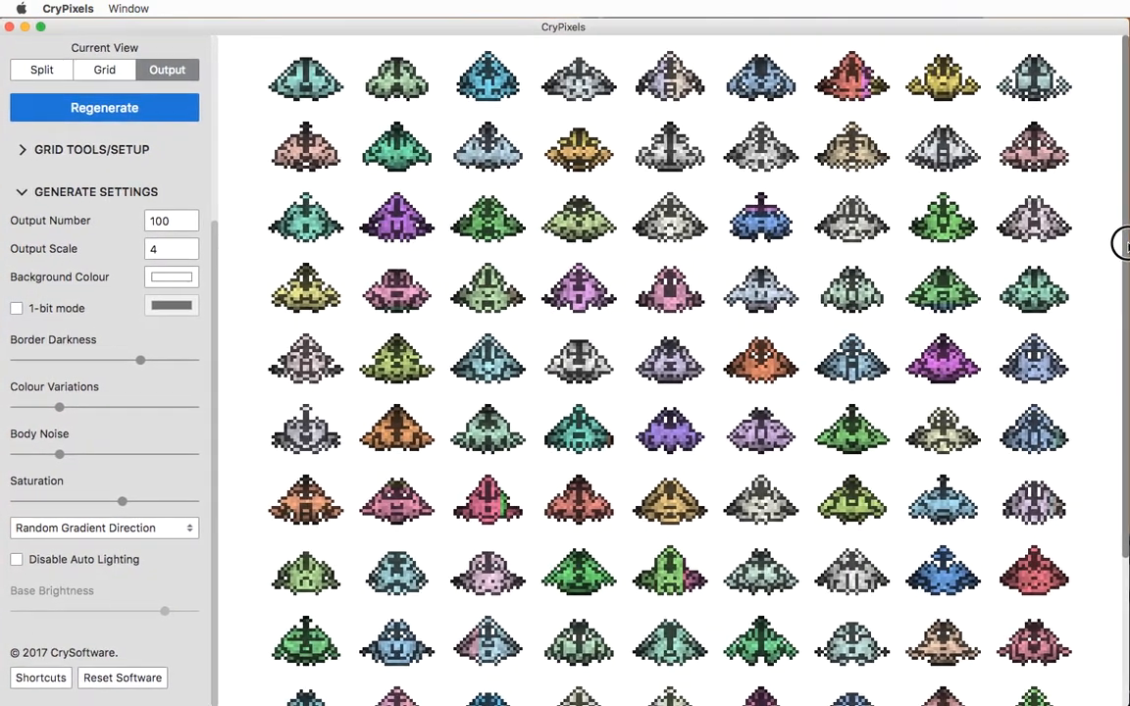
pyautogui.moveTo(1124, 235); pyautogui.dragTo(1113, 189)
pyautogui.doubleClick(164, 221)
pyautogui.write('500')
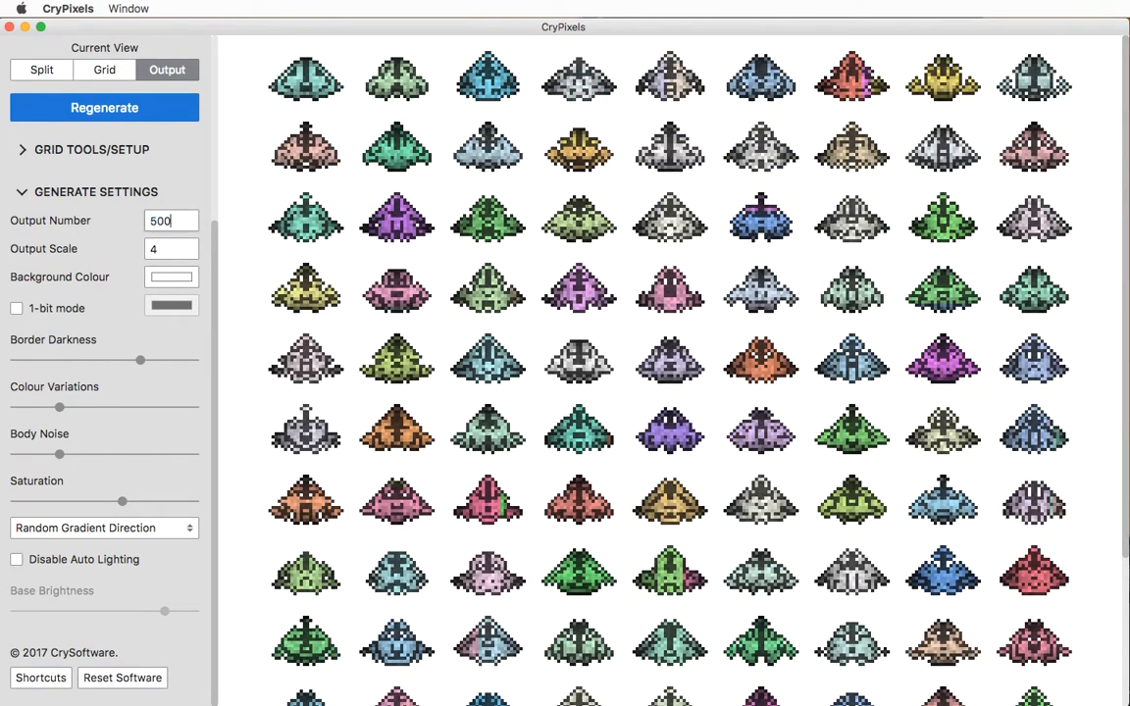
pyautogui.click(85, 106)
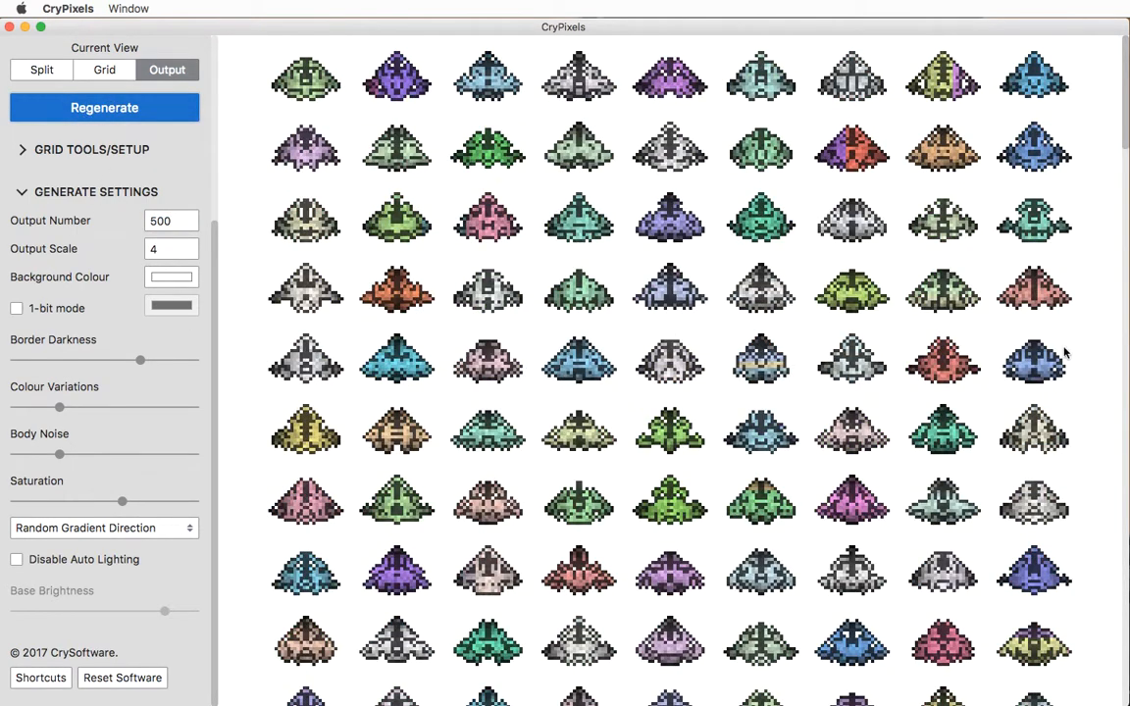
# - Set the output scale to 1 and regenerate the sprites
pyautogui.moveTo(1125, 109); pyautogui.dragTo(1103, 138)
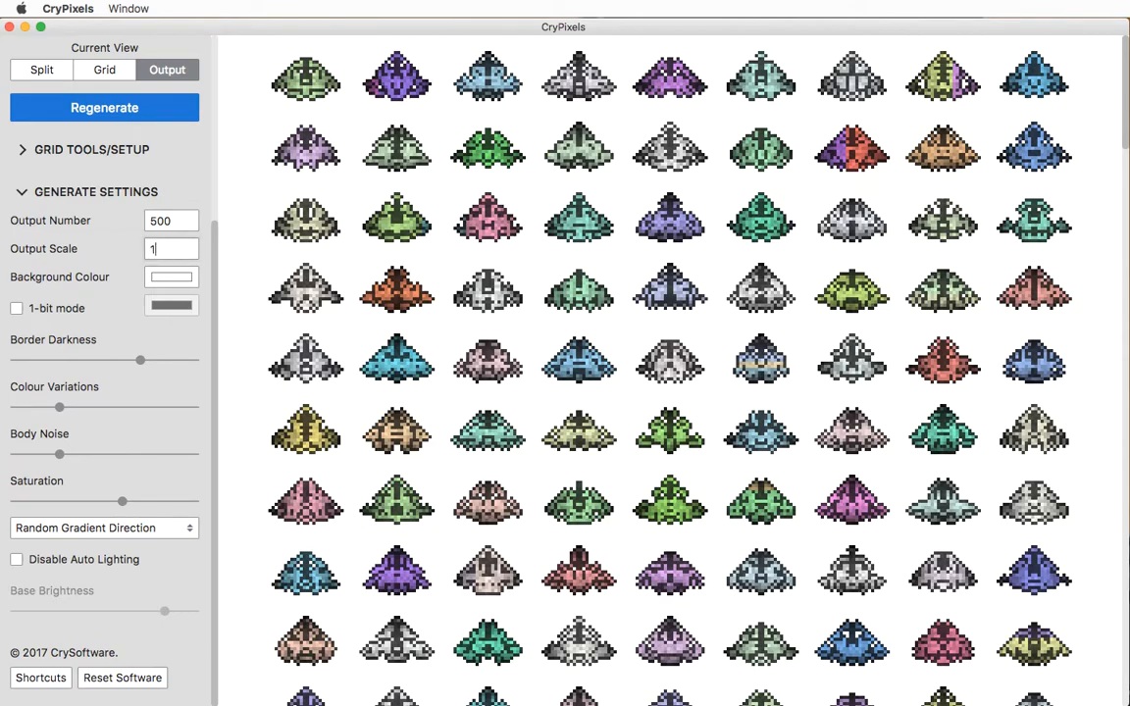
pyautogui.press('Return')
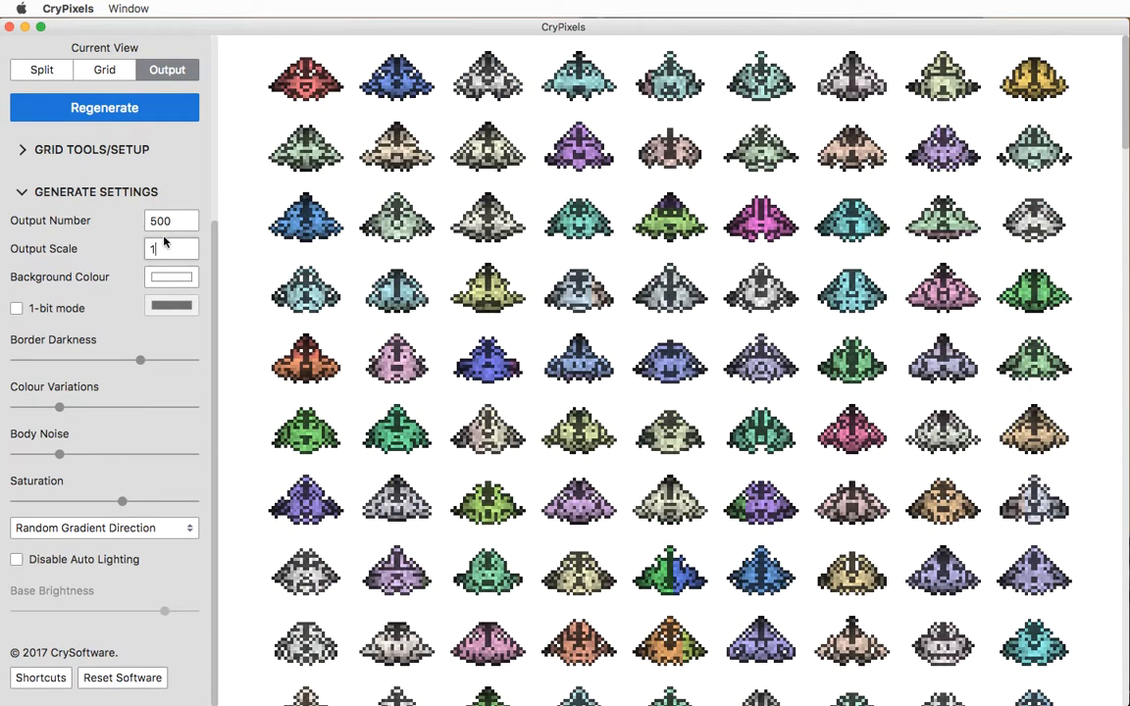
pyautogui.click(124, 102)
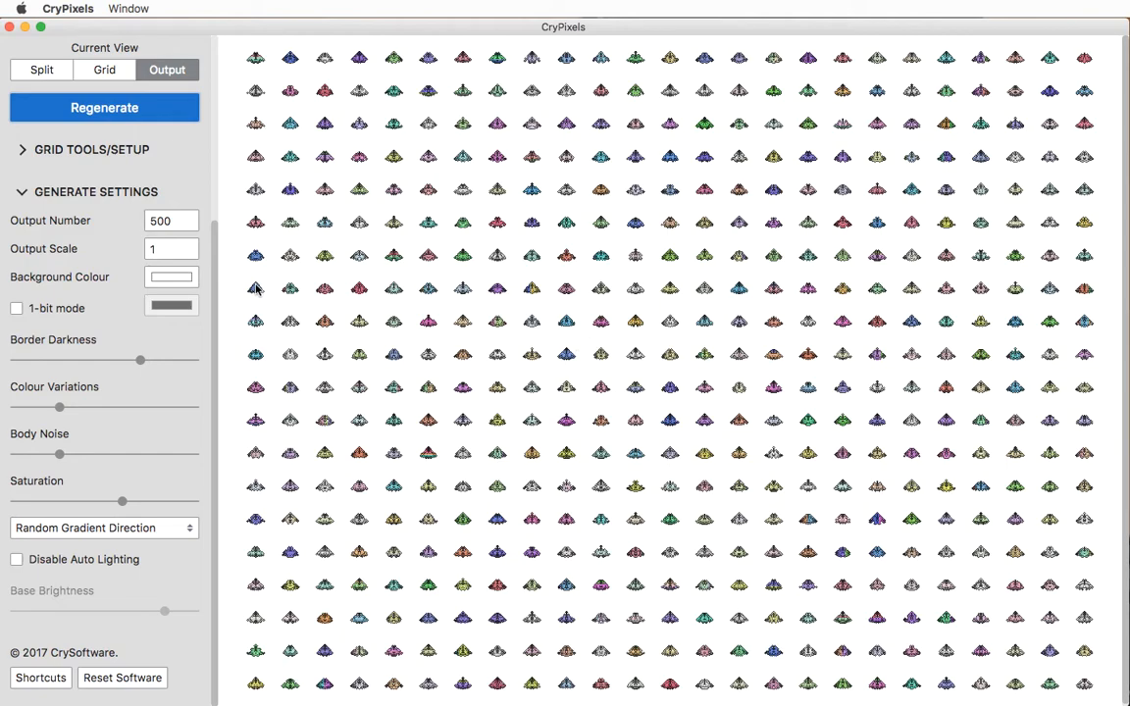
# - Set the output scale to 2 and regenerate the sprites
pyautogui.press('BackSpace')
pyautogui.write('2')
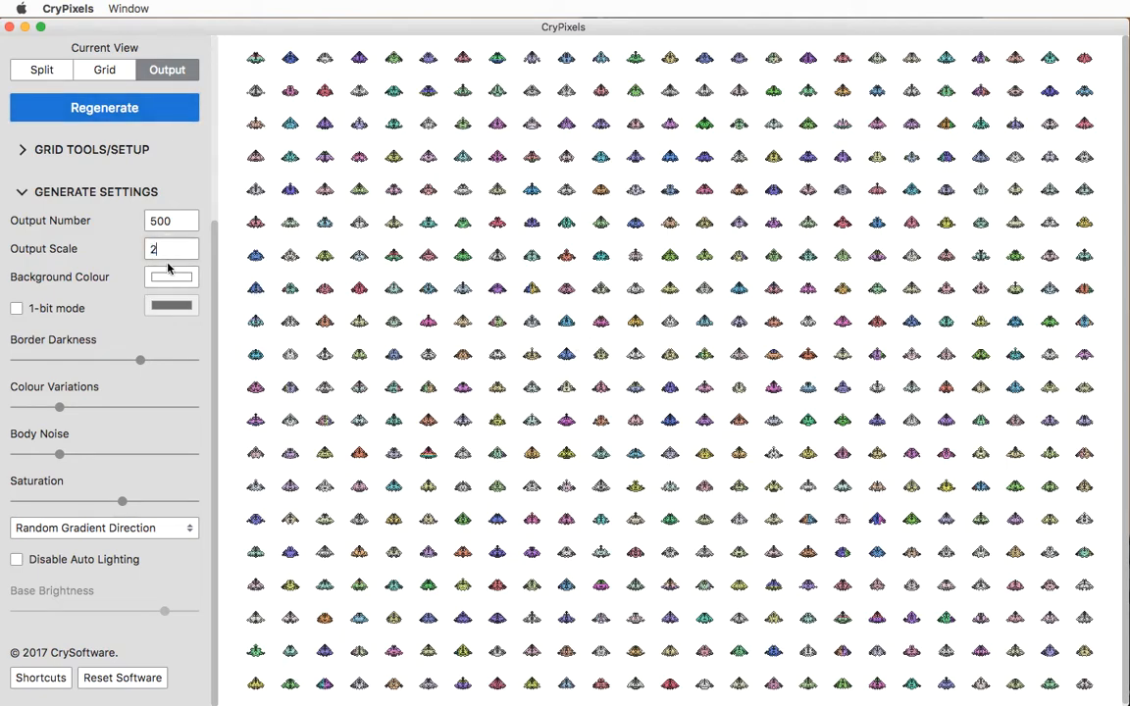
pyautogui.click(126, 115)
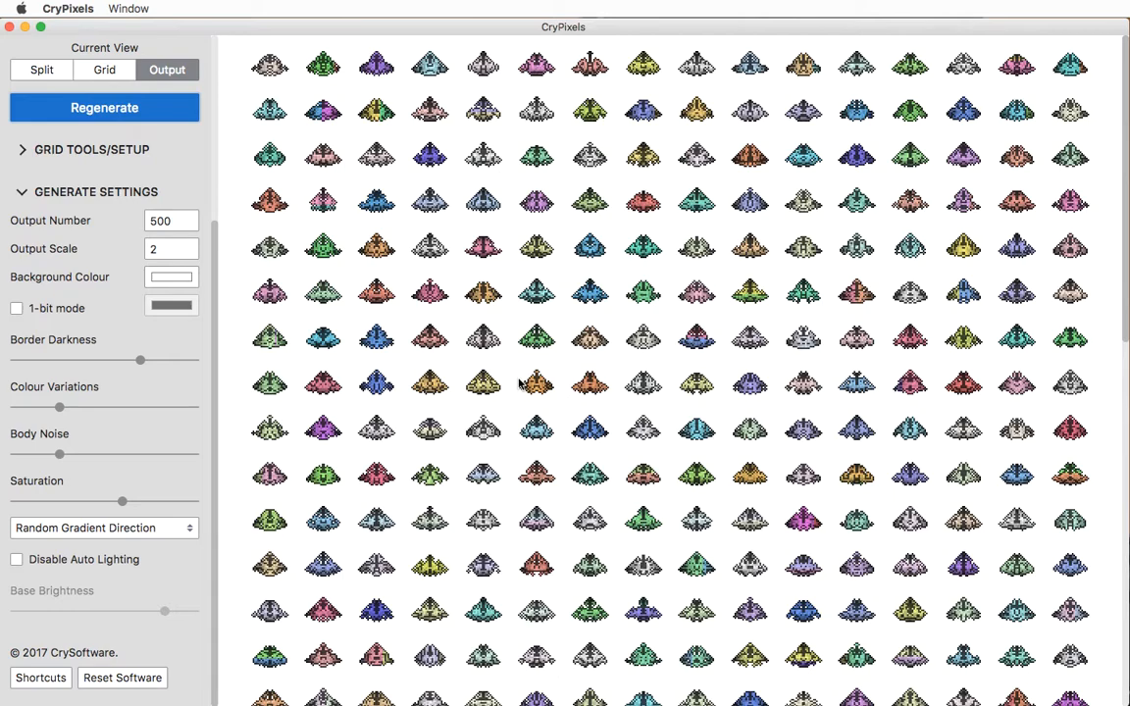
# - Set the output scale to 4 and regenerate the sprites
pyautogui.click(152, 247)
pyautogui.press('BackSpace')
pyautogui.write('4')
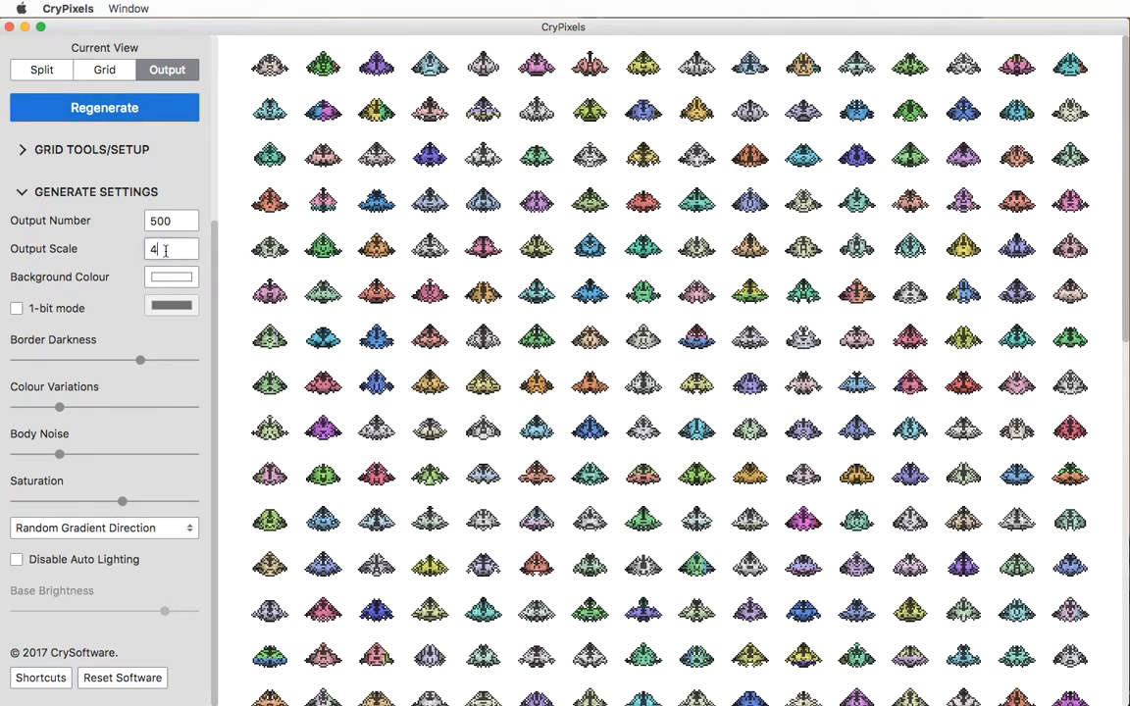
pyautogui.click(108, 106)
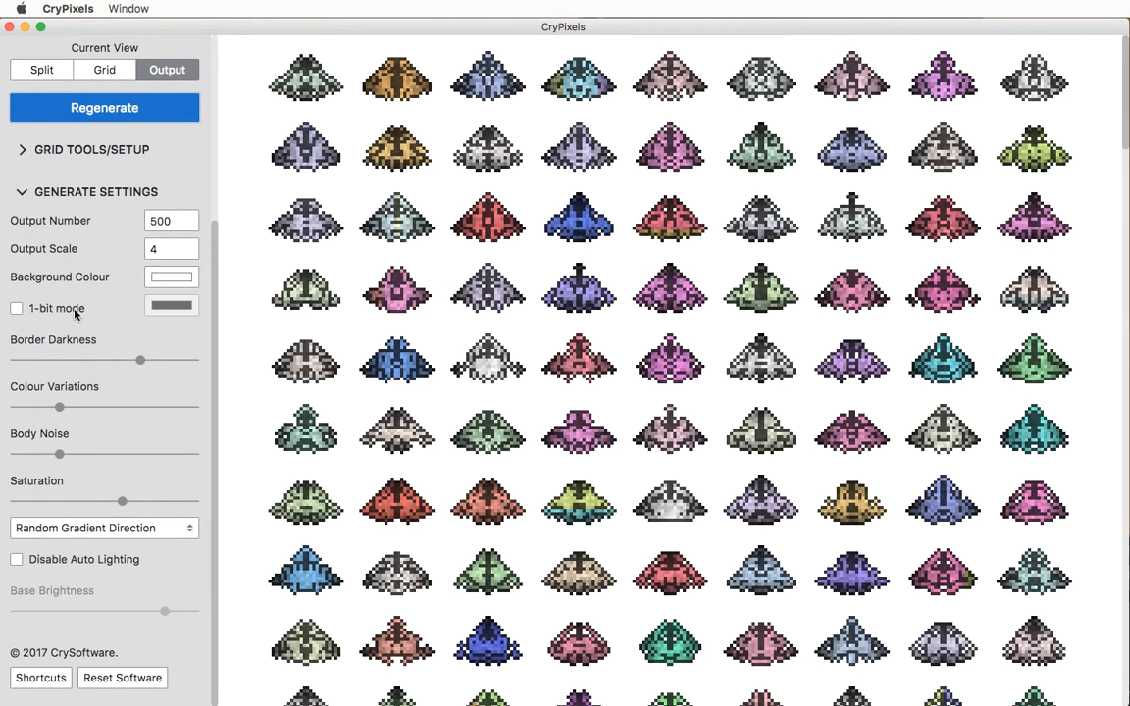
# - Change the output background colour to a light sky blue picked from the colour wheel
pyautogui.click(177, 281)
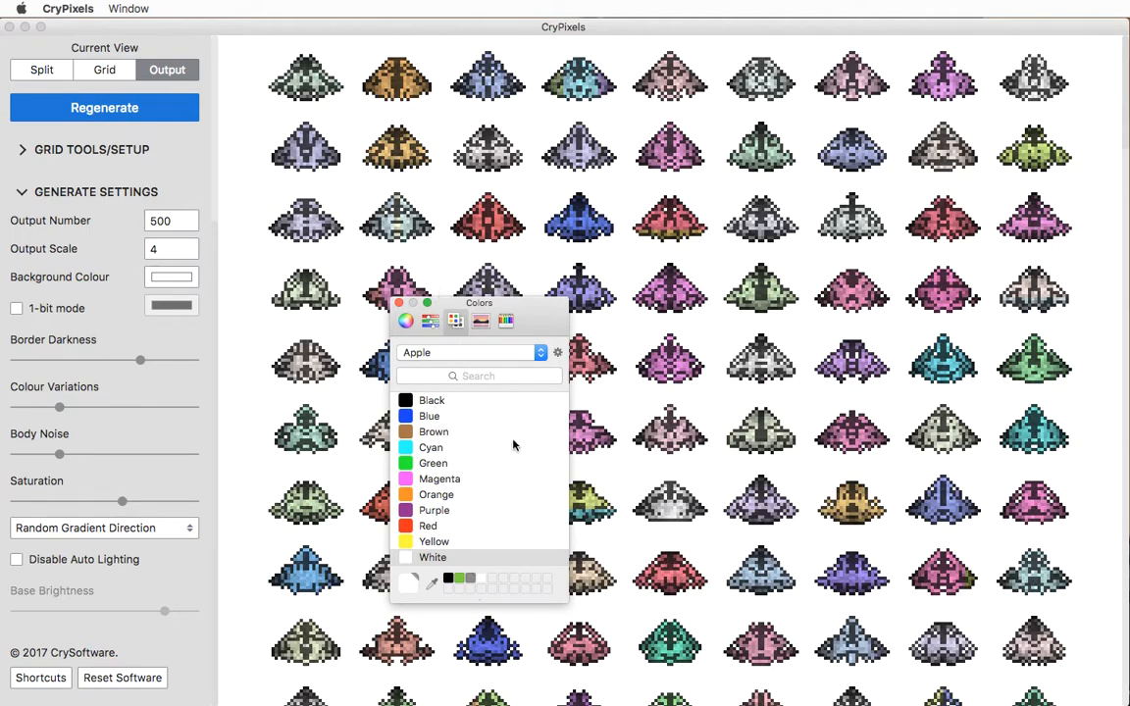
pyautogui.click(448, 420)
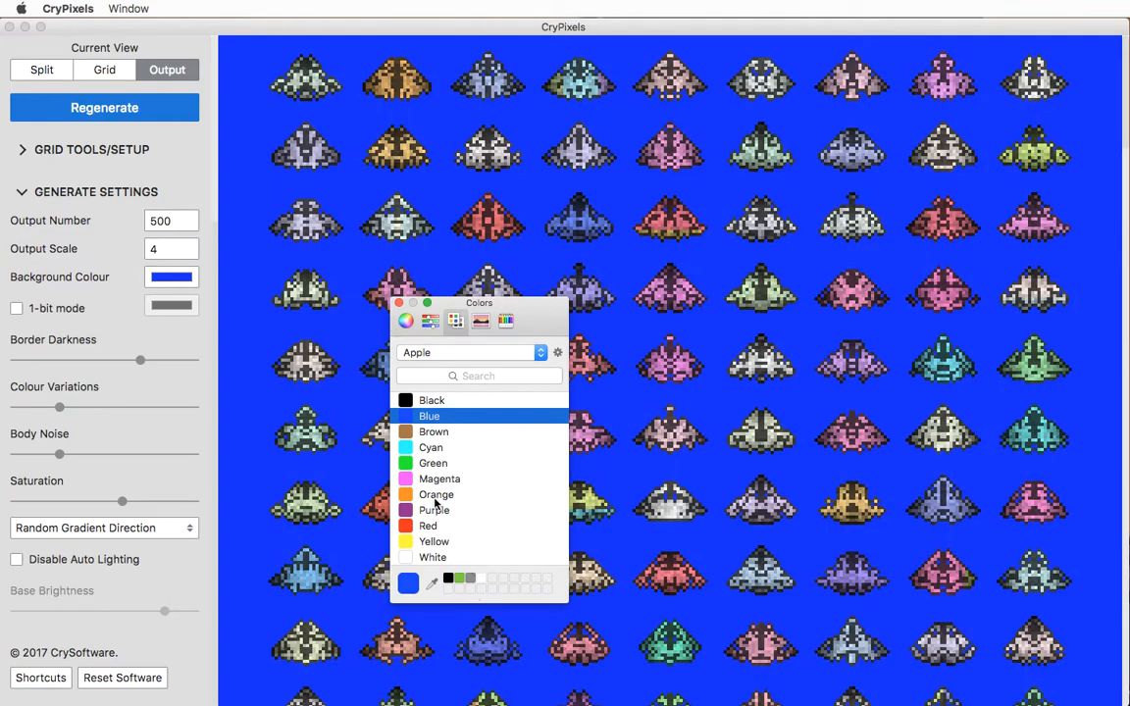
pyautogui.click(442, 450)
pyautogui.click(406, 321)
pyautogui.click(438, 456)
pyautogui.moveTo(437, 457); pyautogui.dragTo(442, 454)
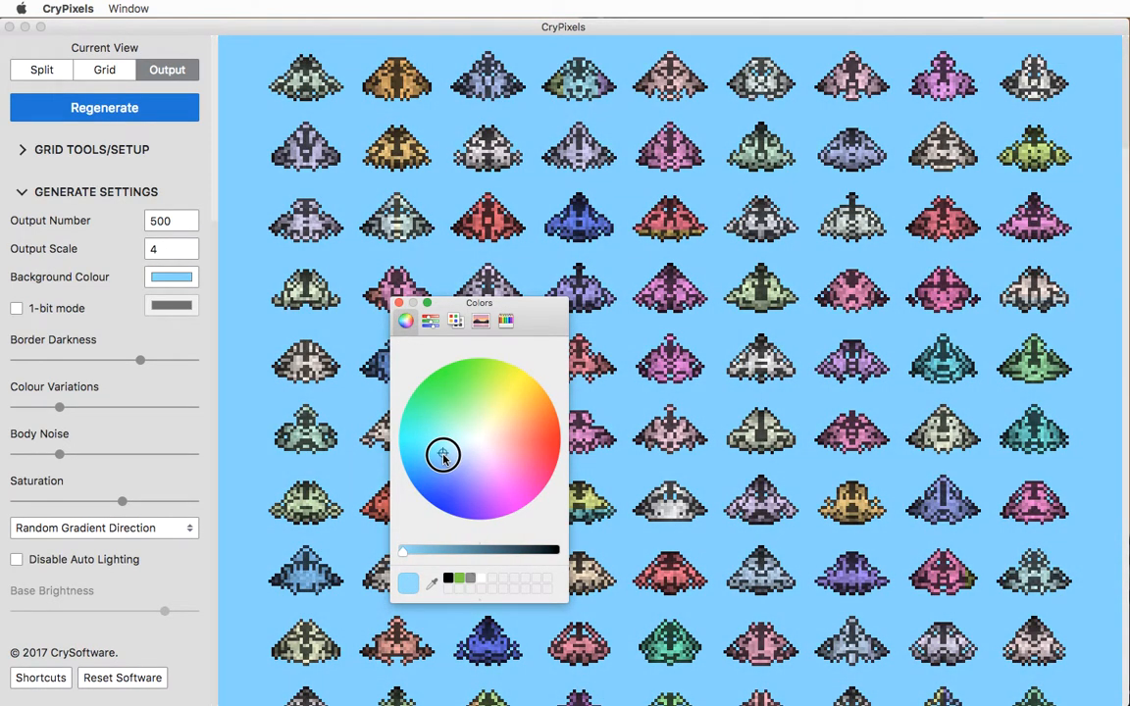
pyautogui.click(399, 304)
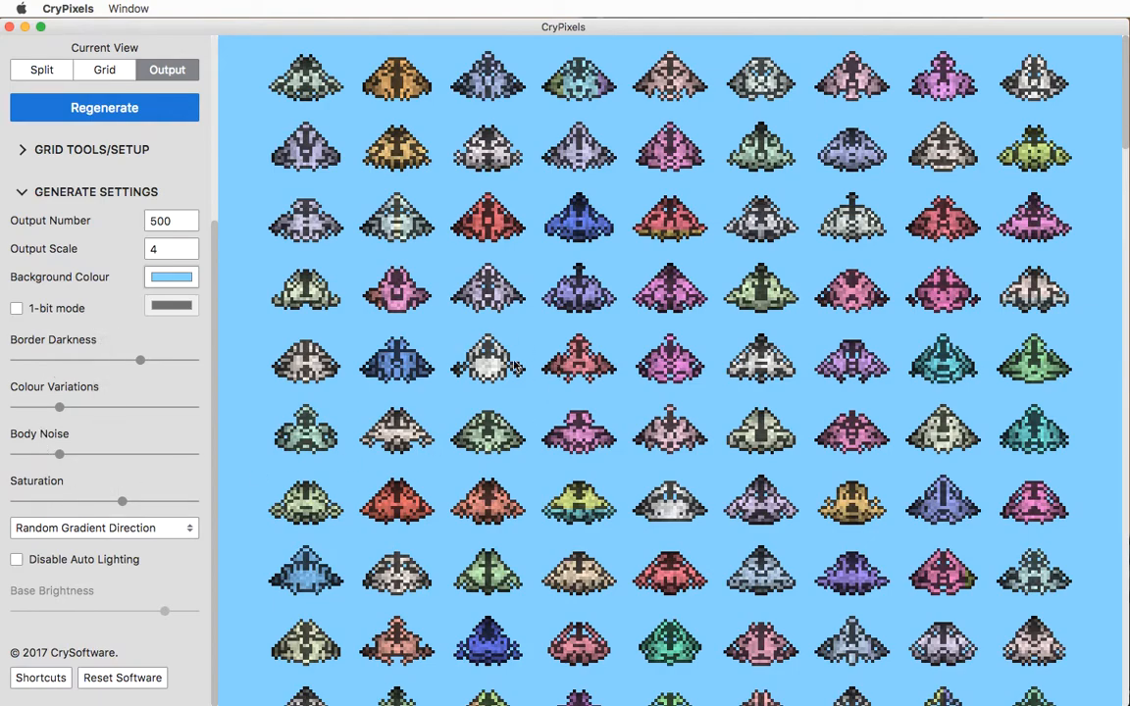
# - Raise the border darkness to its maximum and regenerate the sprites
pyautogui.moveTo(140, 360); pyautogui.dragTo(194, 361)
pyautogui.click(111, 102)
pyautogui.click(107, 111)
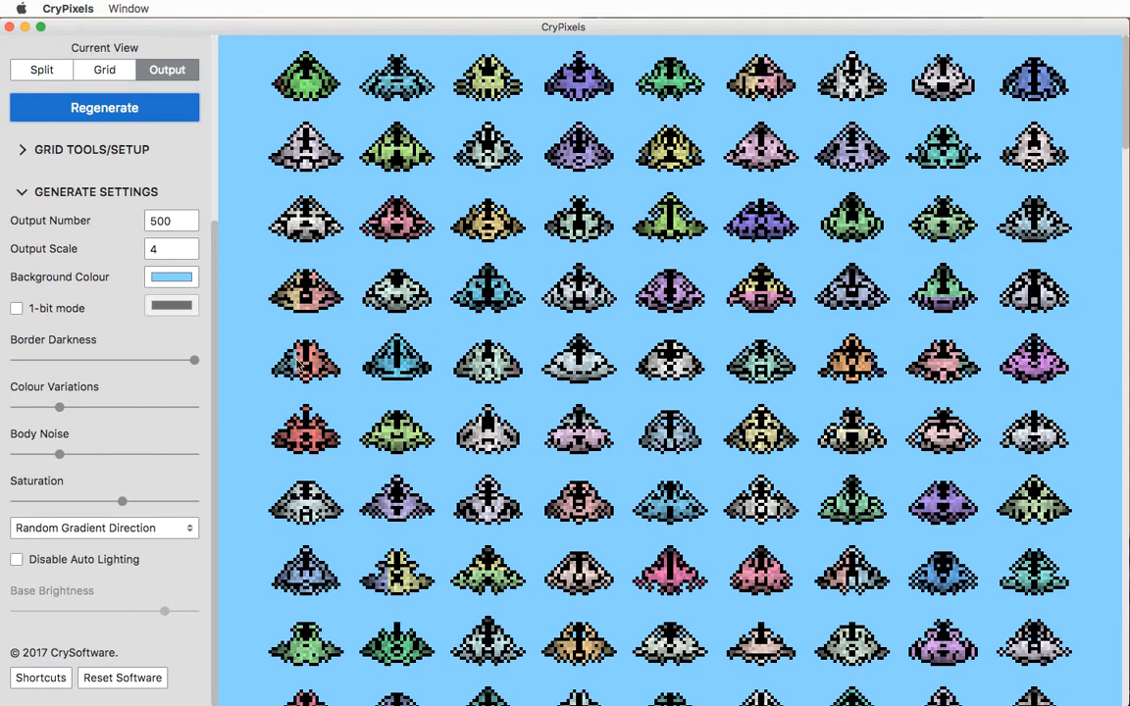
# - Set the border darkness to 70 and regenerate the sprites
pyautogui.moveTo(195, 360); pyautogui.dragTo(140, 361)
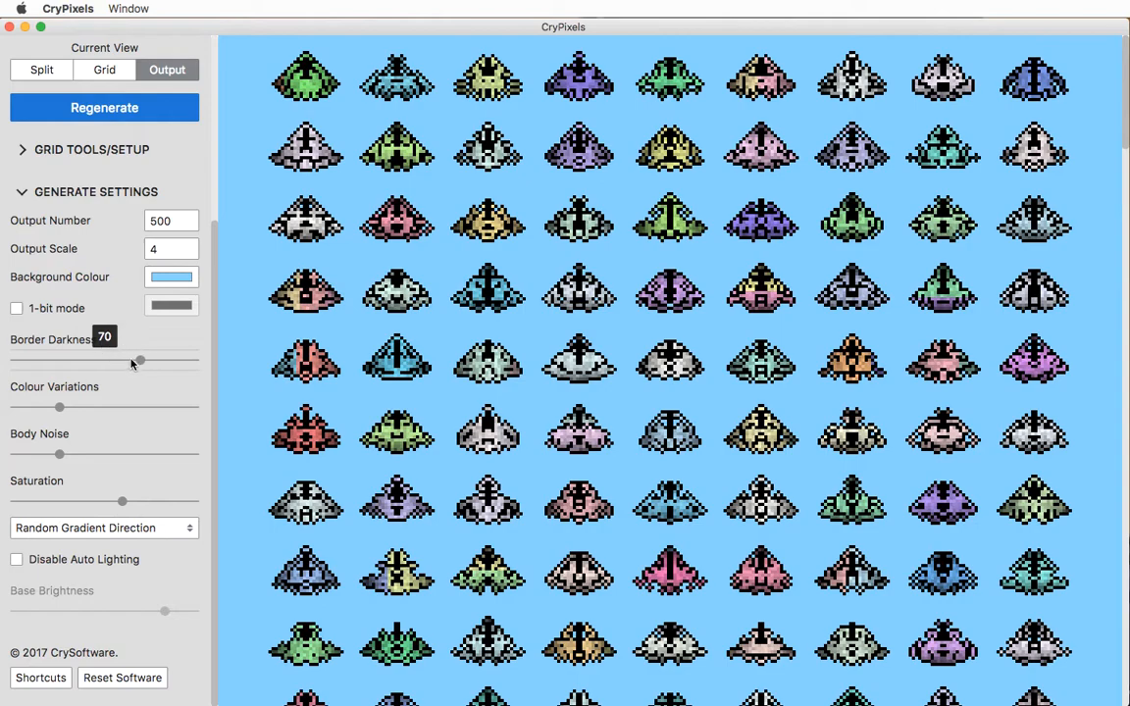
pyautogui.click(136, 115)
# - Raise the colour variations to the maximum and regenerate the sprites
pyautogui.moveTo(64, 408)
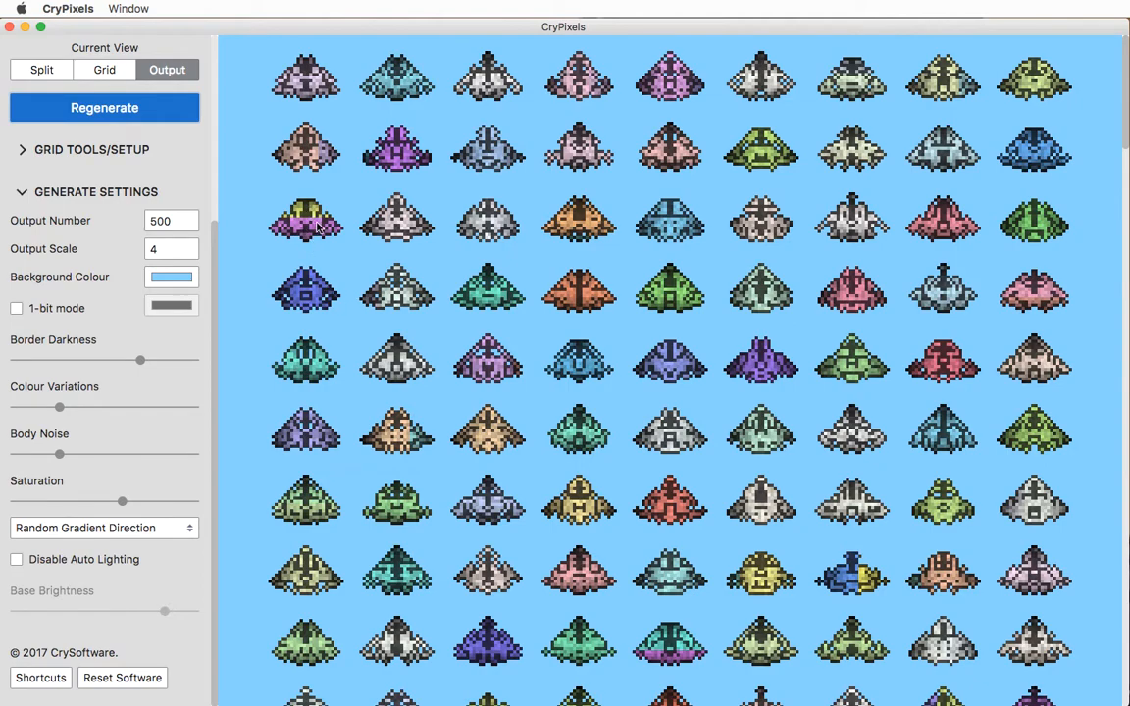
pyautogui.moveTo(60, 406); pyautogui.dragTo(194, 406)
pyautogui.click(96, 104)
pyautogui.click(118, 106)
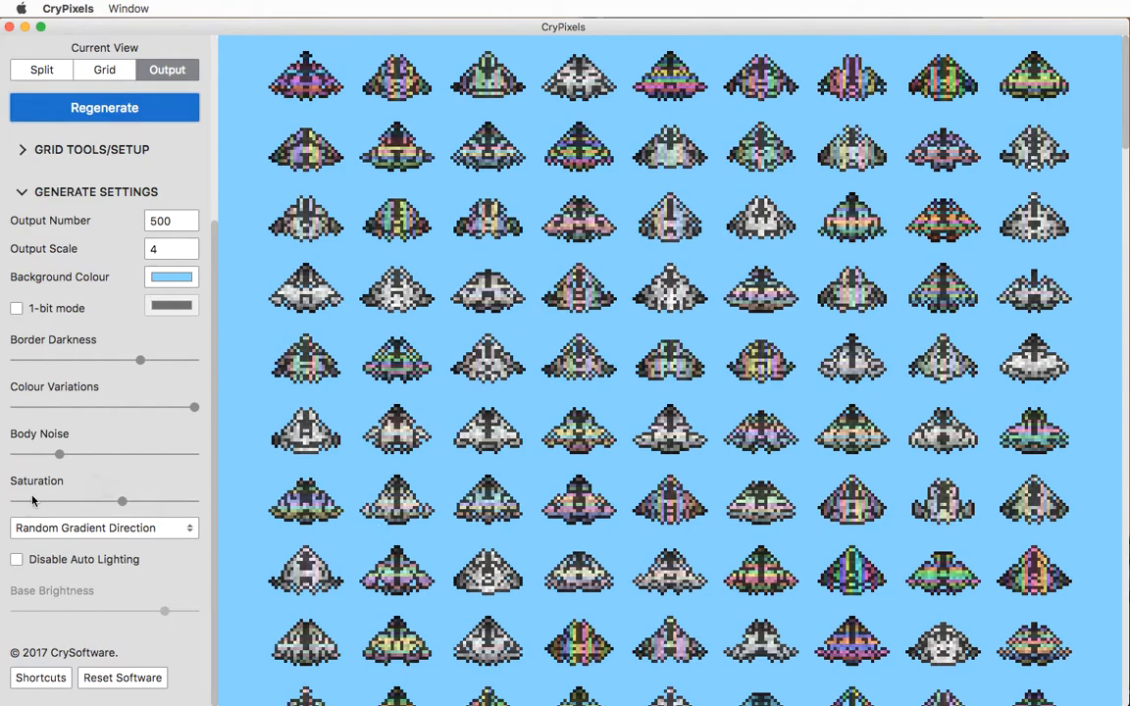
# - Raise the saturation to 100 and lower the colour variations to 70, regenerating the sprites after each change
pyautogui.moveTo(121, 503)
pyautogui.moveTo(122, 501); pyautogui.dragTo(204, 506)
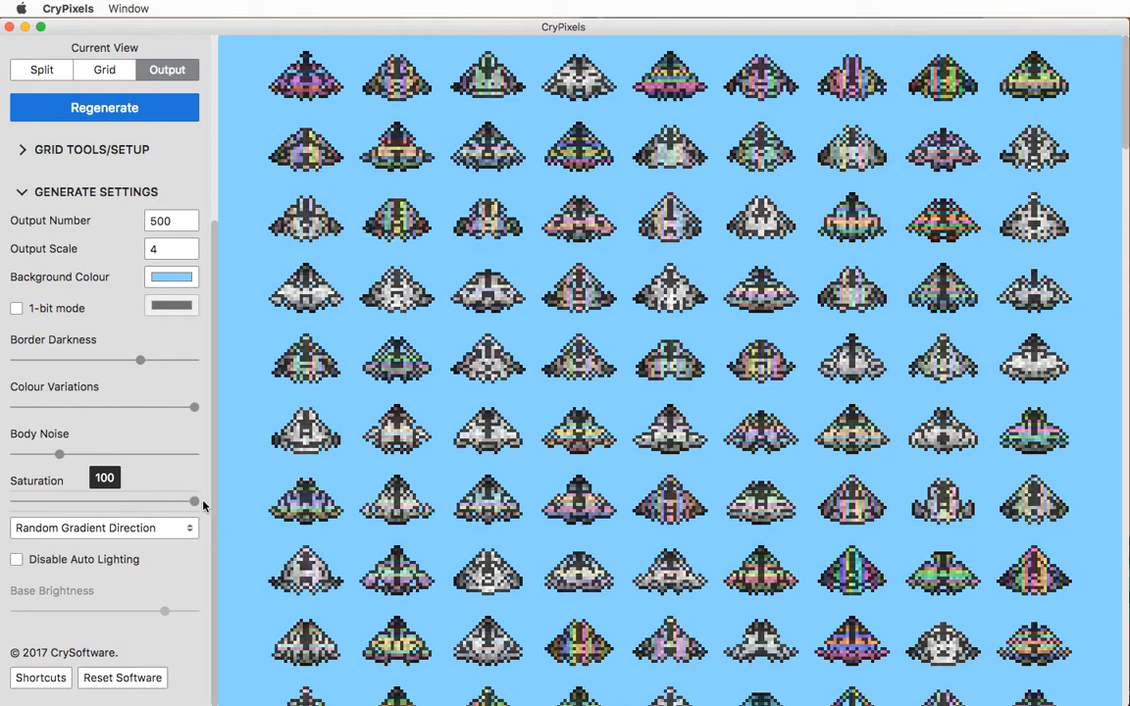
pyautogui.click(108, 104)
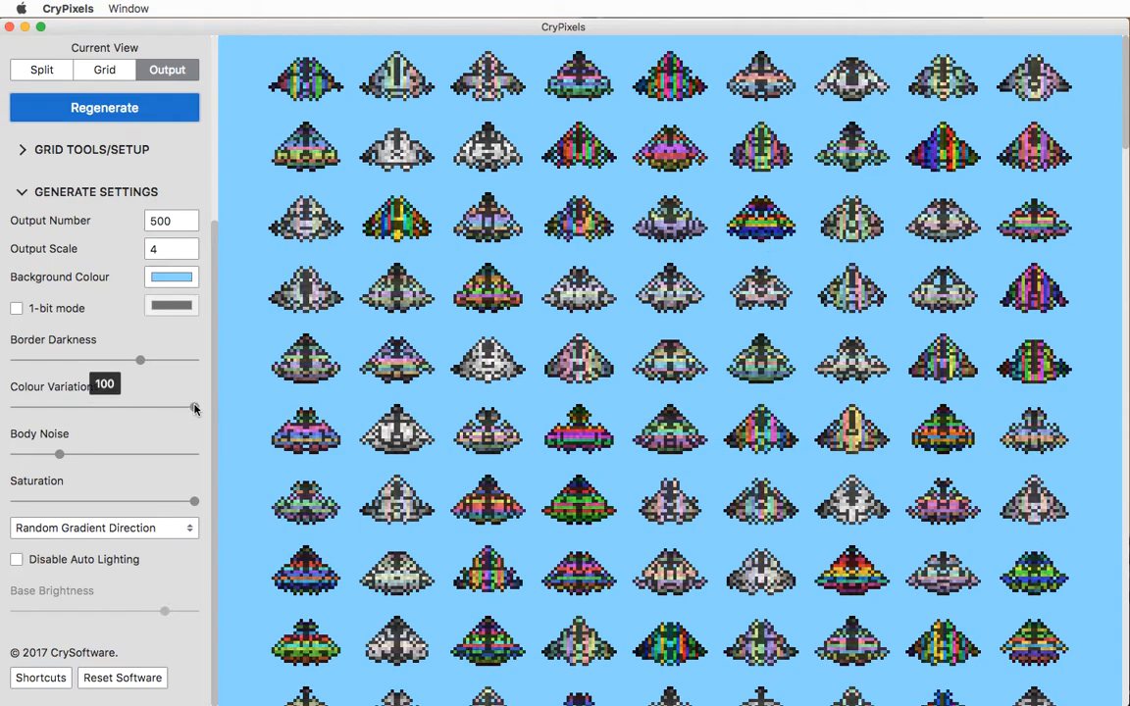
pyautogui.moveTo(194, 406); pyautogui.dragTo(139, 411)
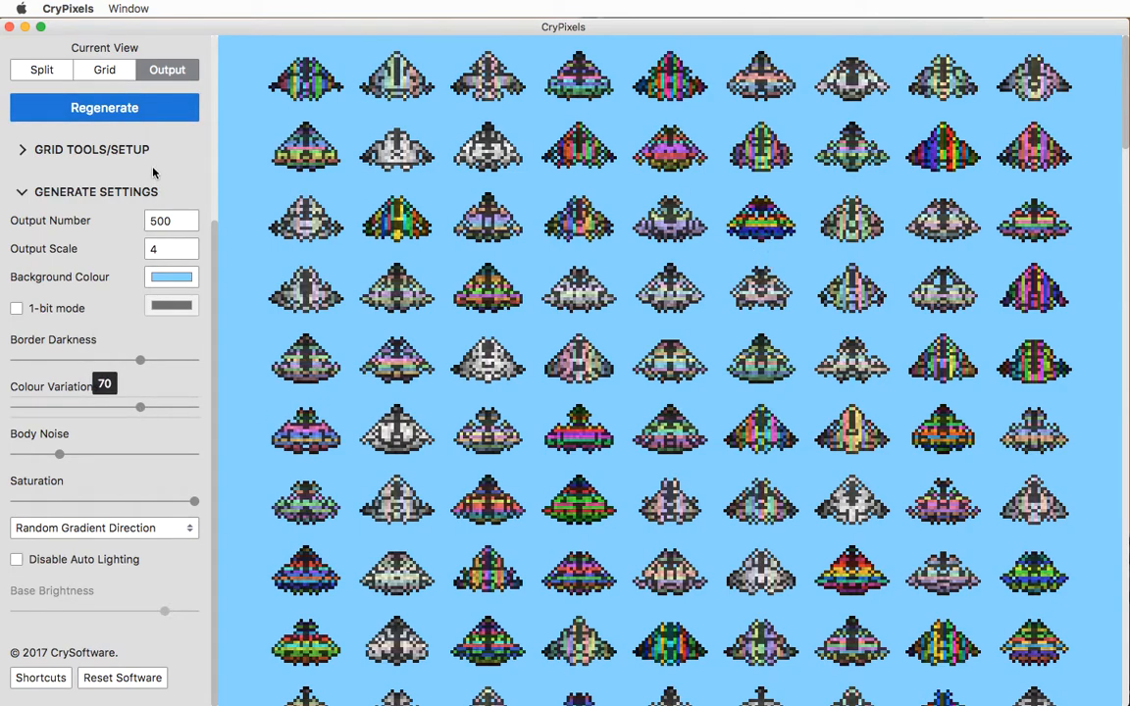
pyautogui.click(140, 110)
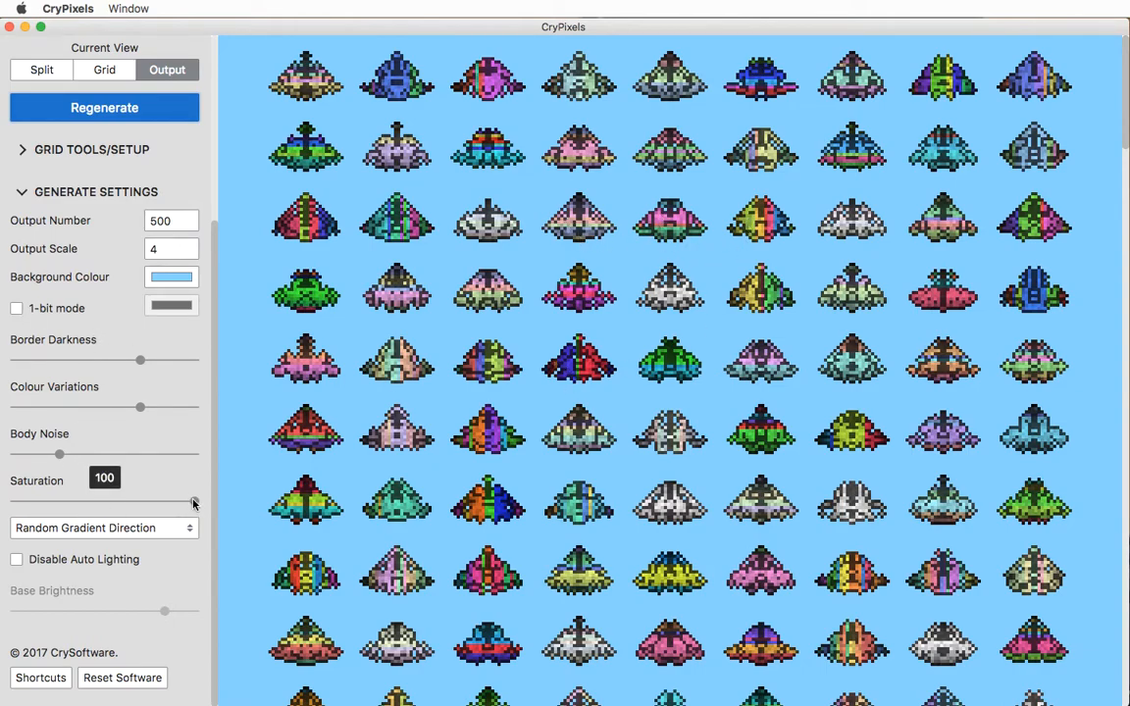
# - Set the colour variations to 25 and the saturation to 80, and regenerate the sprites
pyautogui.moveTo(139, 406); pyautogui.dragTo(58, 407)
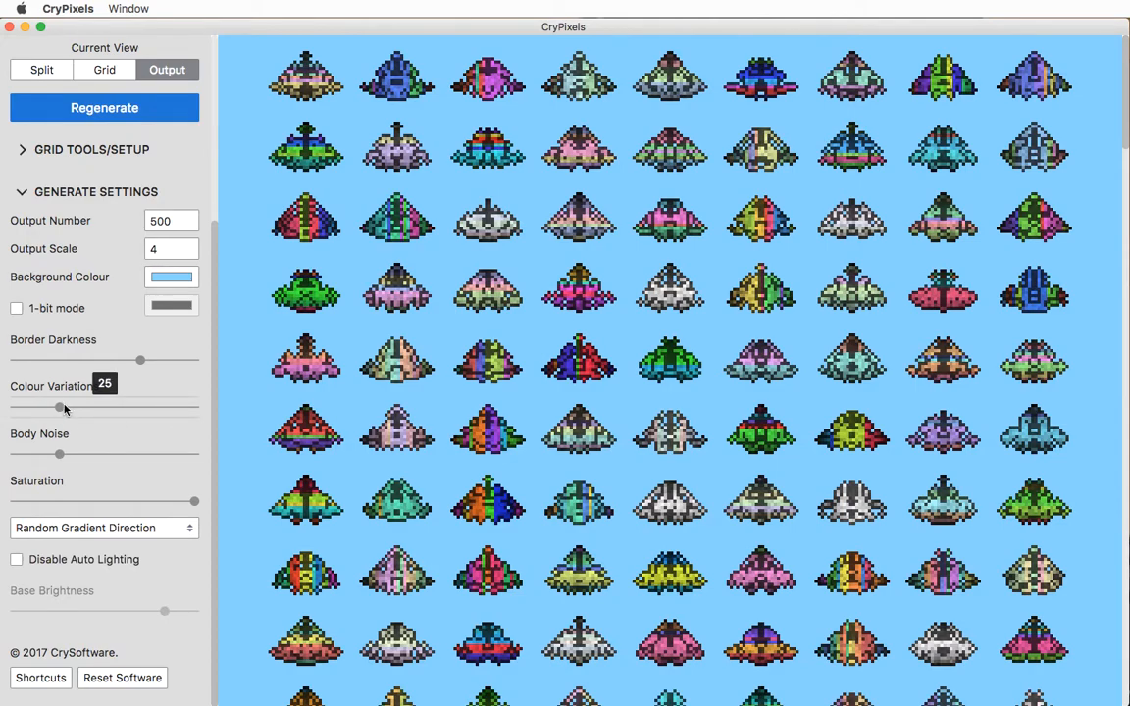
pyautogui.moveTo(194, 501); pyautogui.dragTo(159, 501)
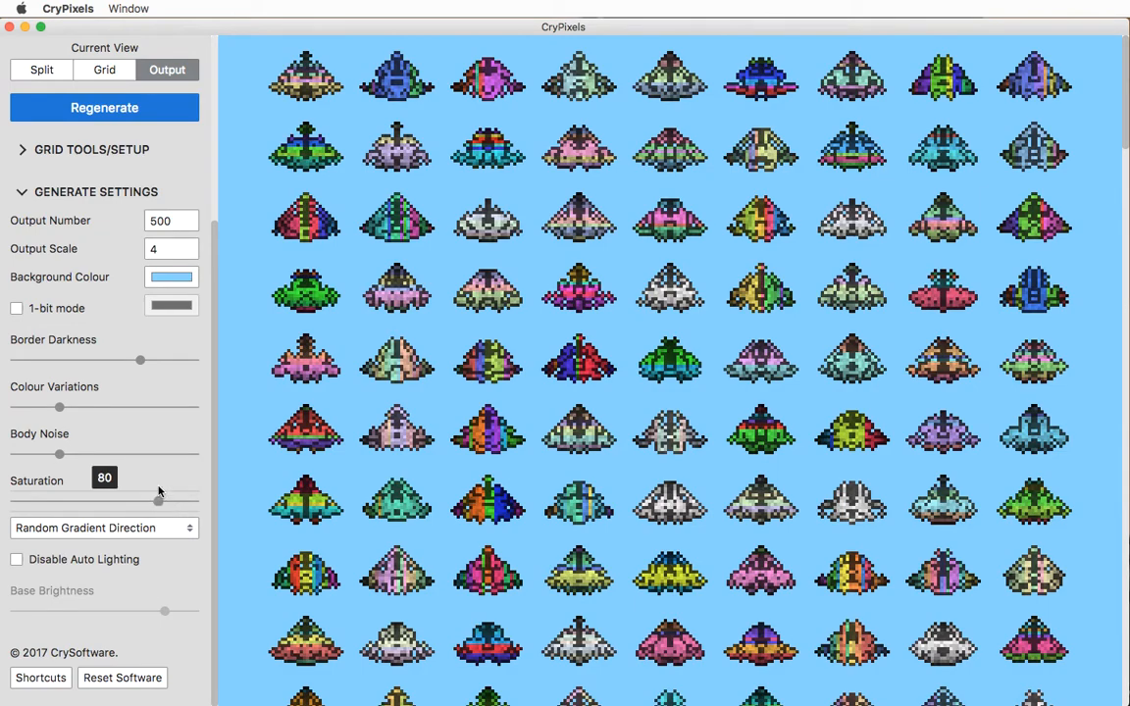
pyautogui.click(101, 98)
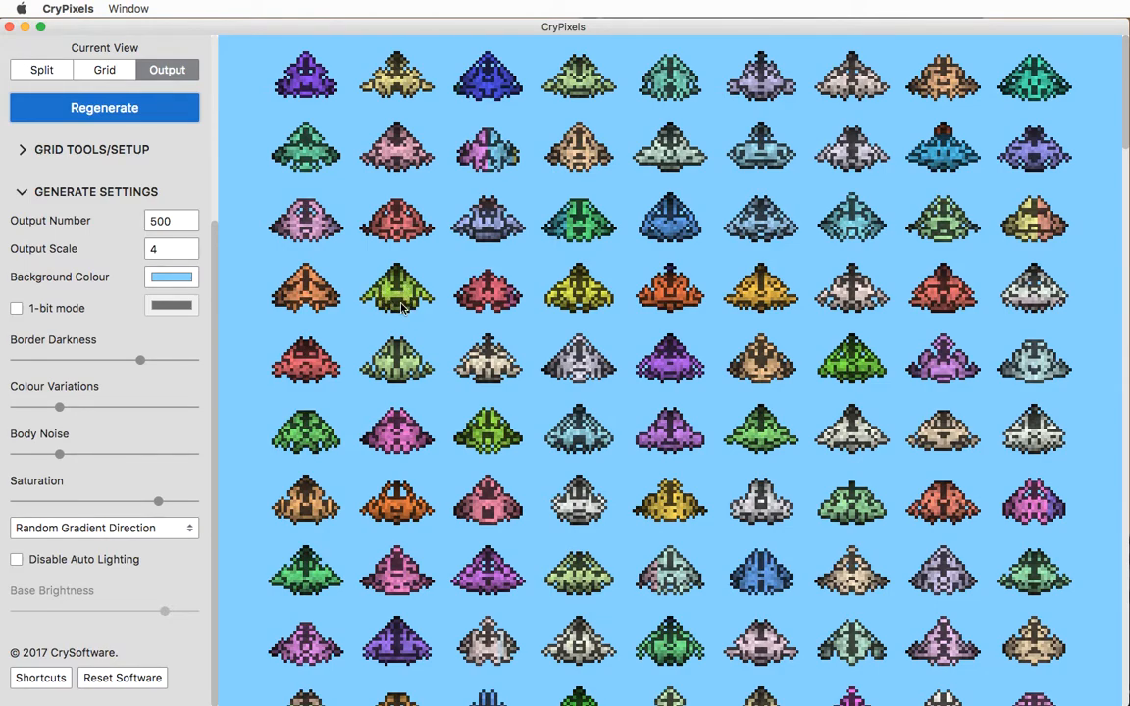
# - Lower the body noise to 0 and regenerate the sprites
pyautogui.moveTo(66, 458)
pyautogui.moveTo(66, 458); pyautogui.dragTo(12, 456)
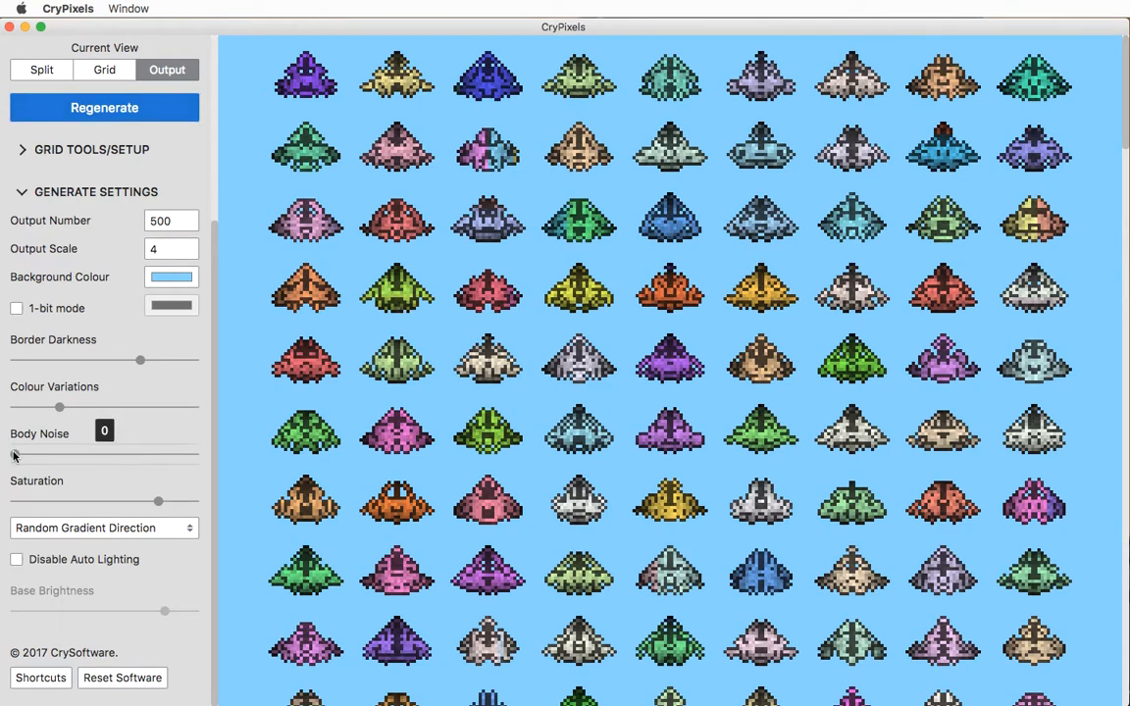
pyautogui.click(102, 108)
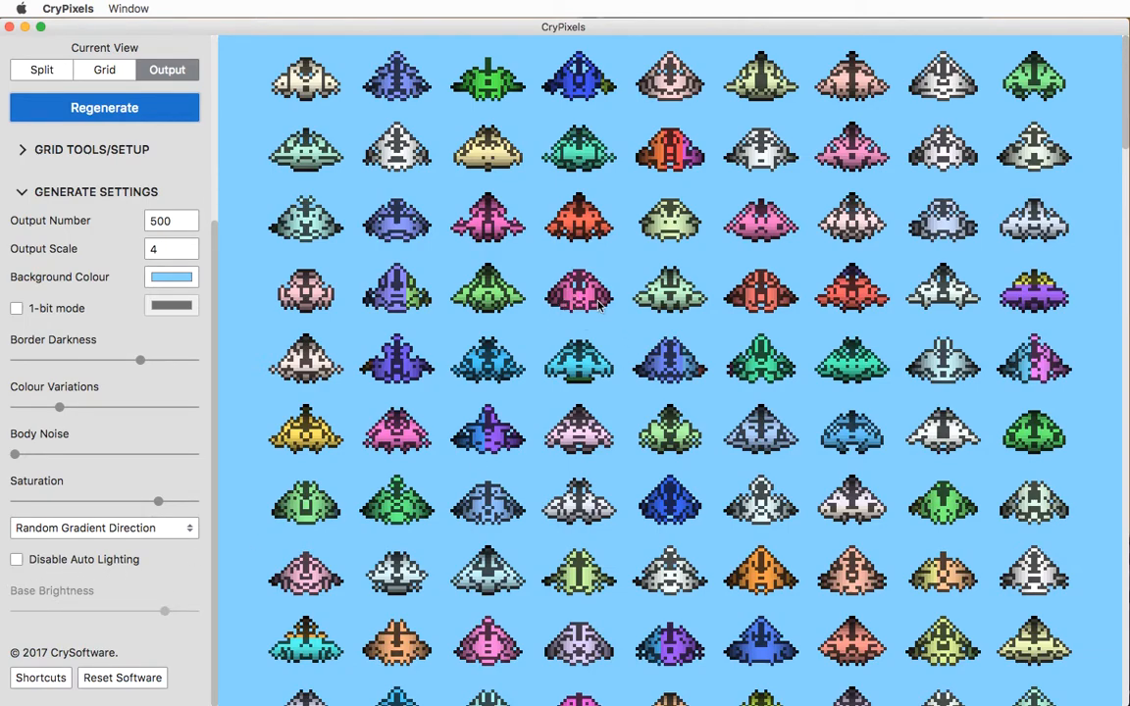
# - Try a body noise of 80, then set it to 30, regenerating the sprites after each change
pyautogui.moveTo(20, 456)
pyautogui.moveTo(20, 456); pyautogui.dragTo(159, 454)
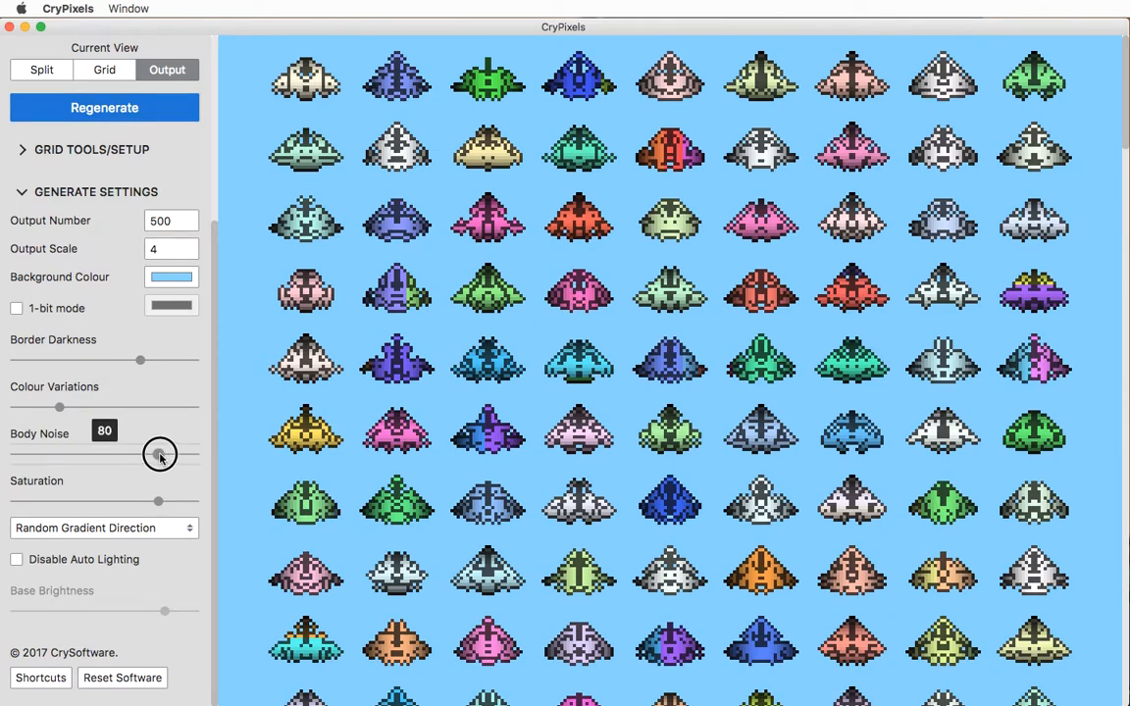
pyautogui.click(129, 112)
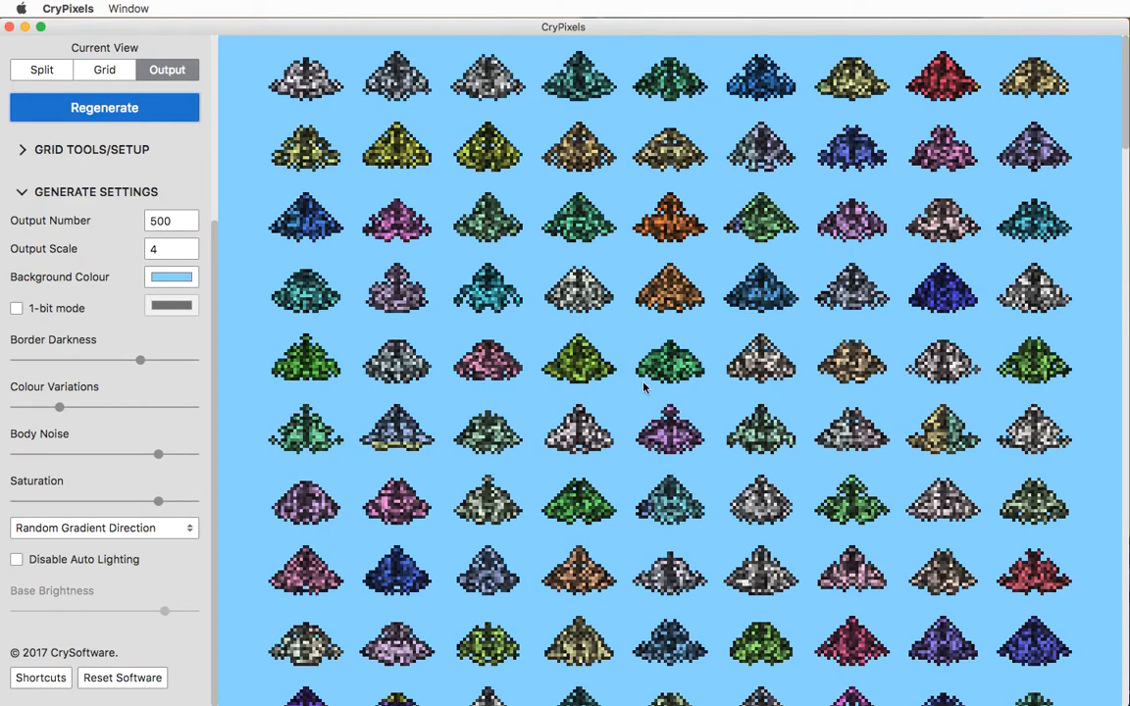
pyautogui.moveTo(158, 454); pyautogui.dragTo(69, 459)
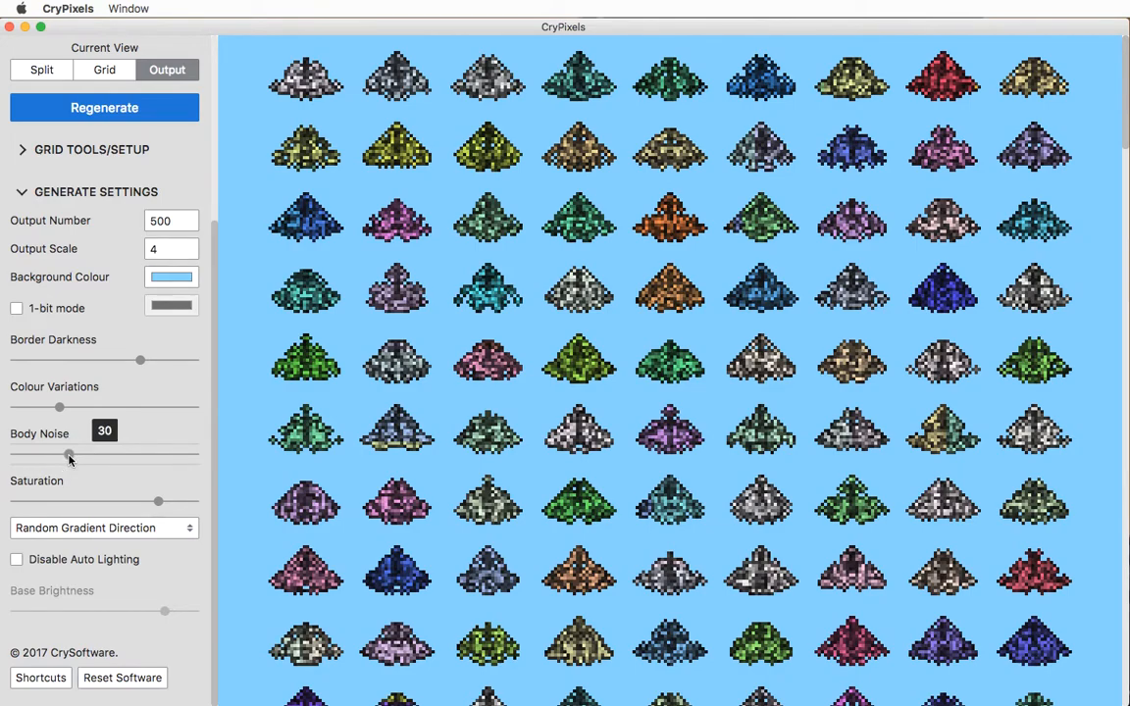
pyautogui.click(114, 102)
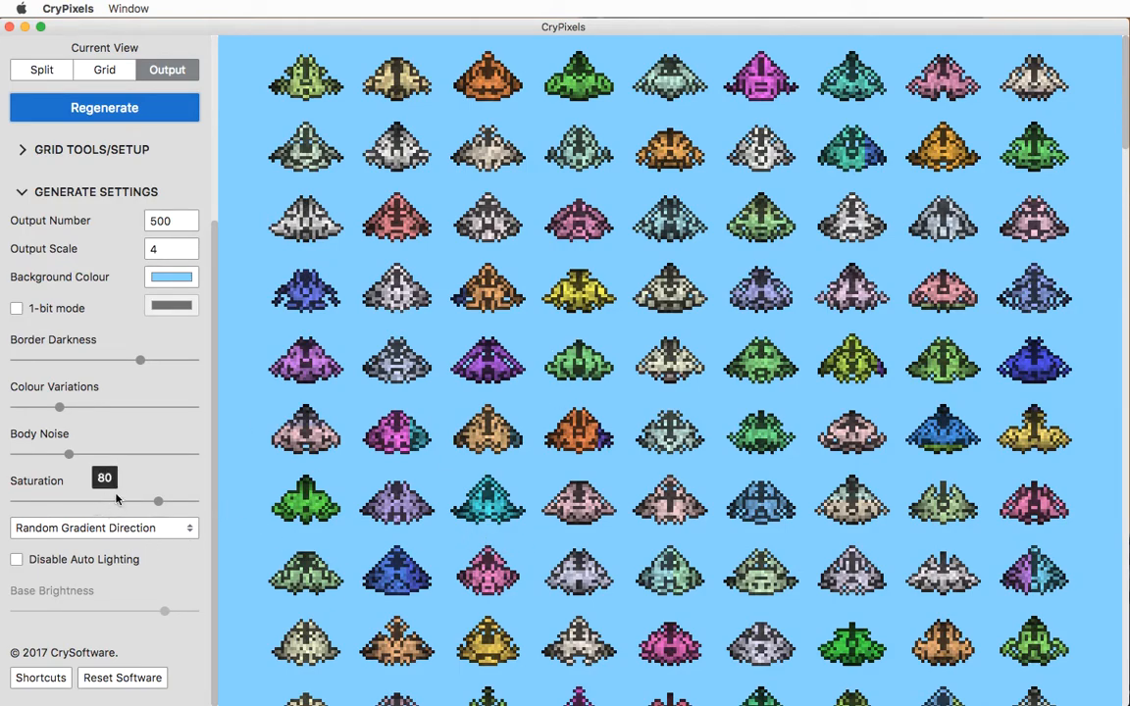
# - Try a saturation of 0, then set it to 70, regenerating the sprites after each change
pyautogui.moveTo(158, 502); pyautogui.dragTo(14, 498)
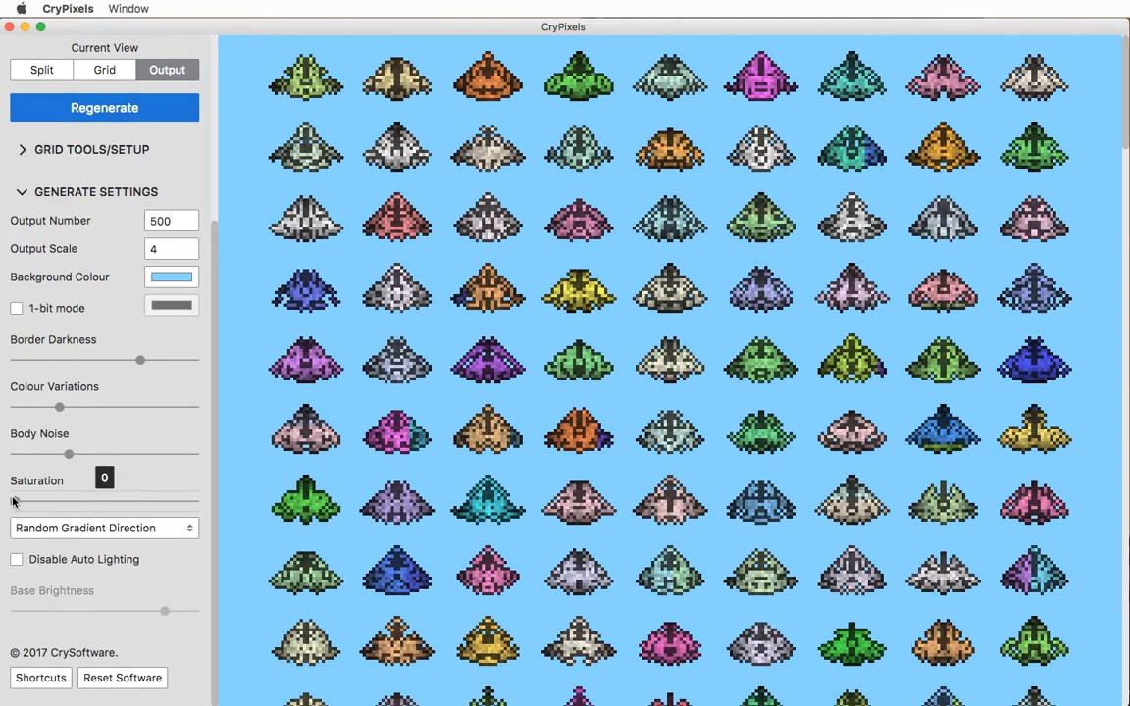
pyautogui.click(136, 115)
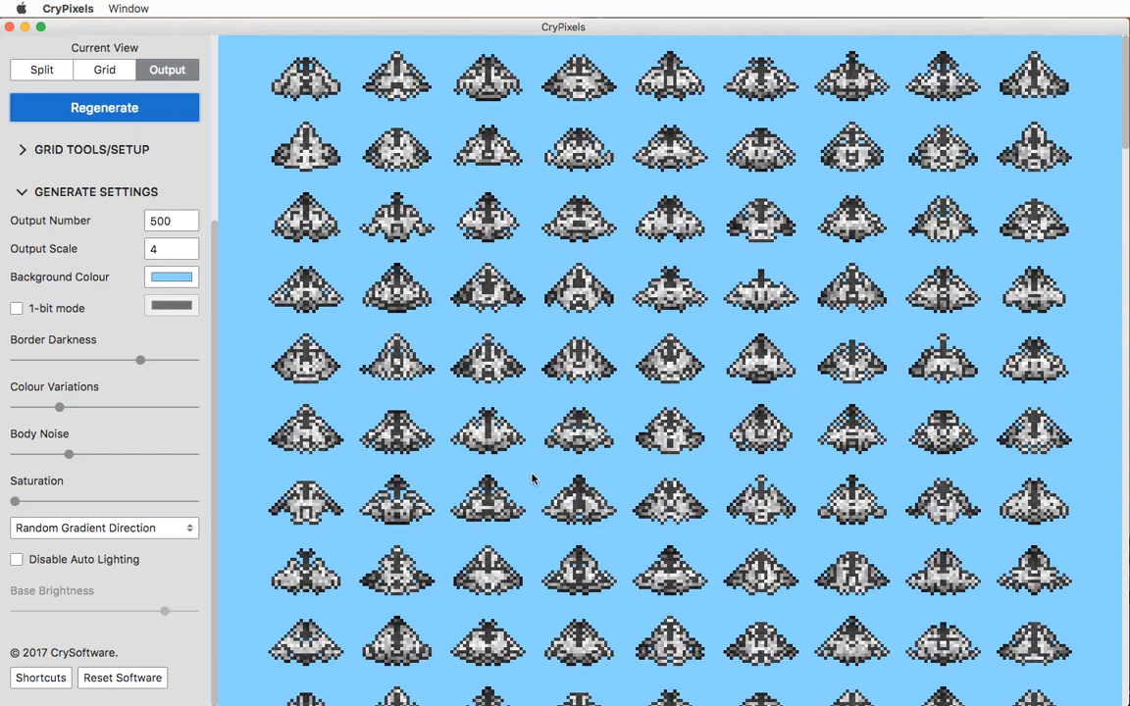
pyautogui.moveTo(17, 502); pyautogui.dragTo(140, 502)
pyautogui.click(144, 113)
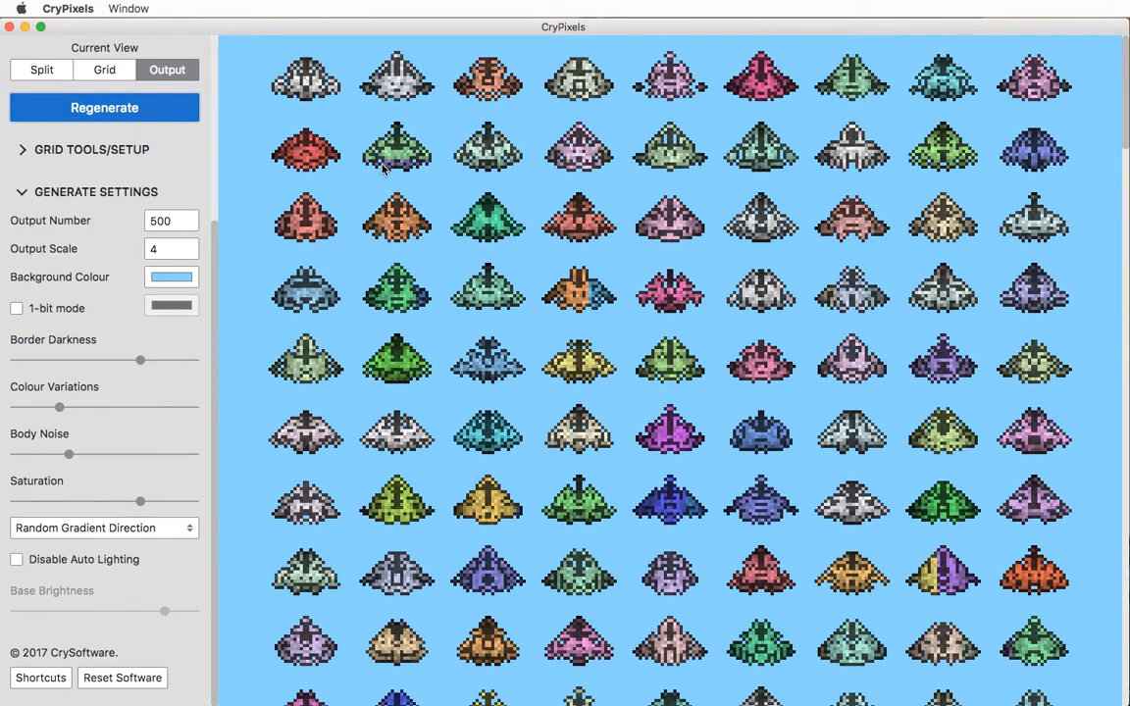
# - Set the colour variations to 50 and the gradient direction to Vertical Gradient, regenerating the sprites after each change
pyautogui.moveTo(59, 406); pyautogui.dragTo(105, 407)
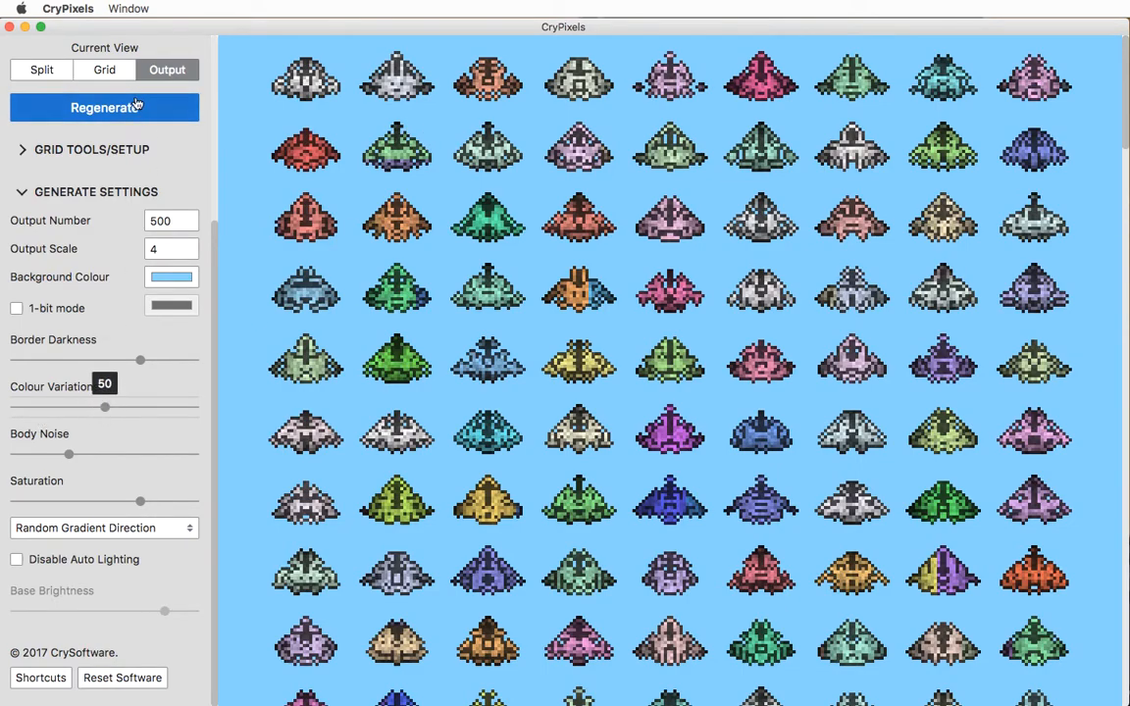
pyautogui.click(137, 118)
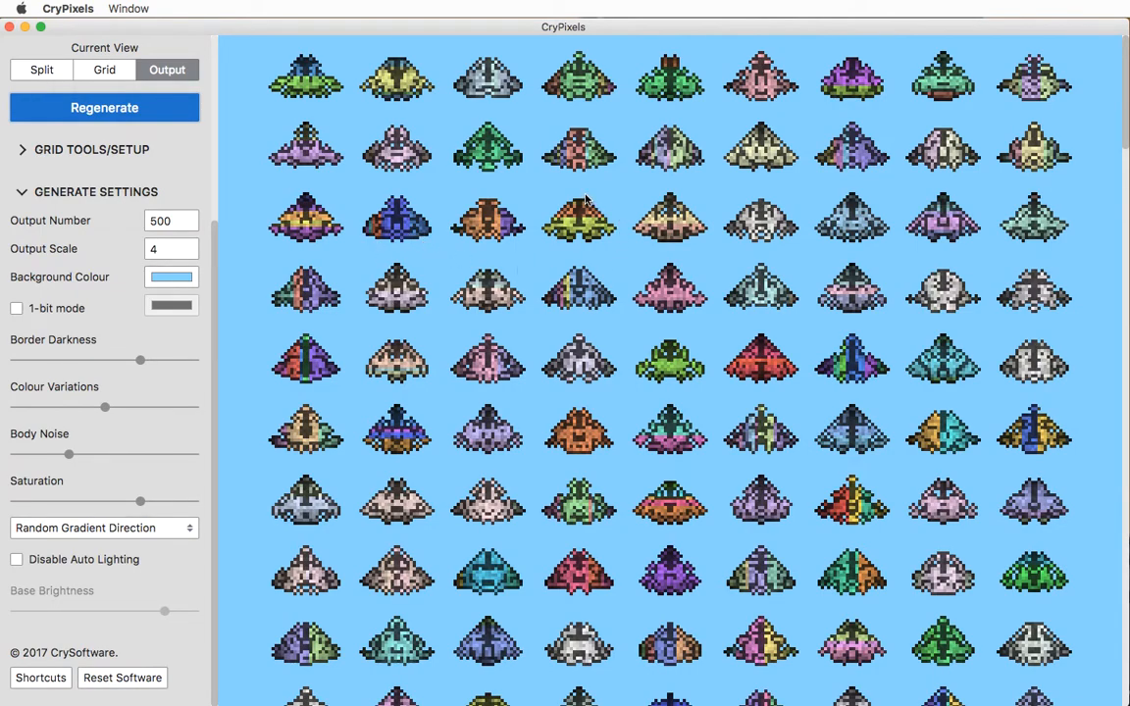
pyautogui.click(95, 527)
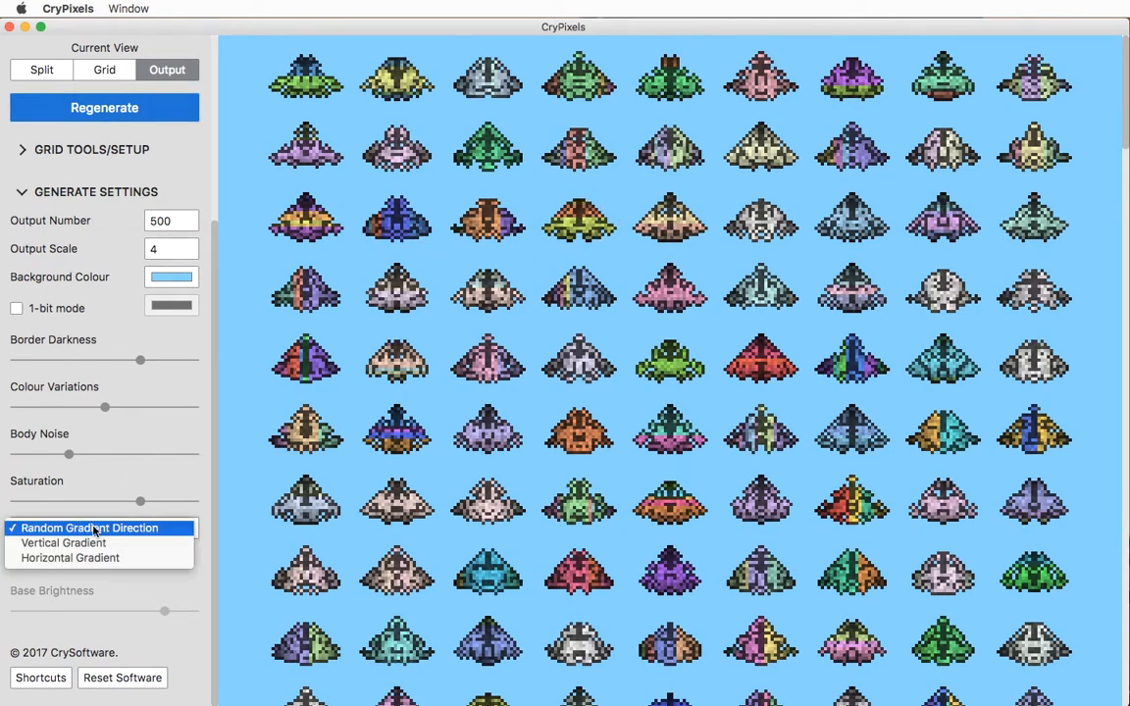
pyautogui.click(58, 542)
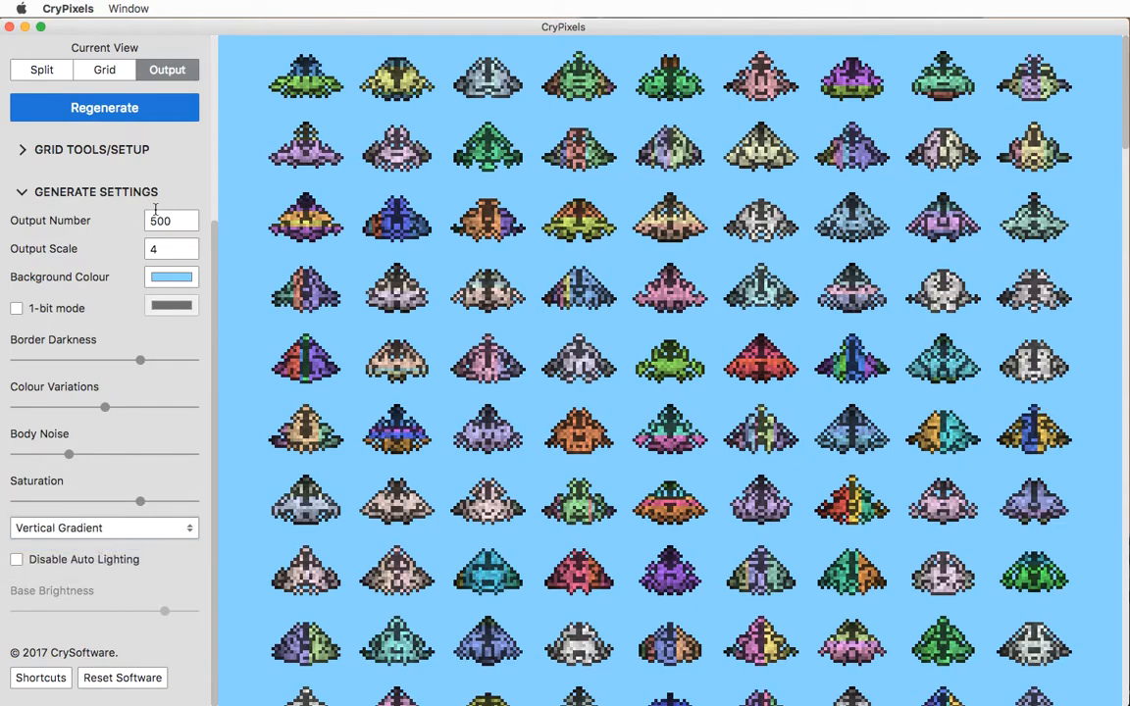
pyautogui.click(135, 108)
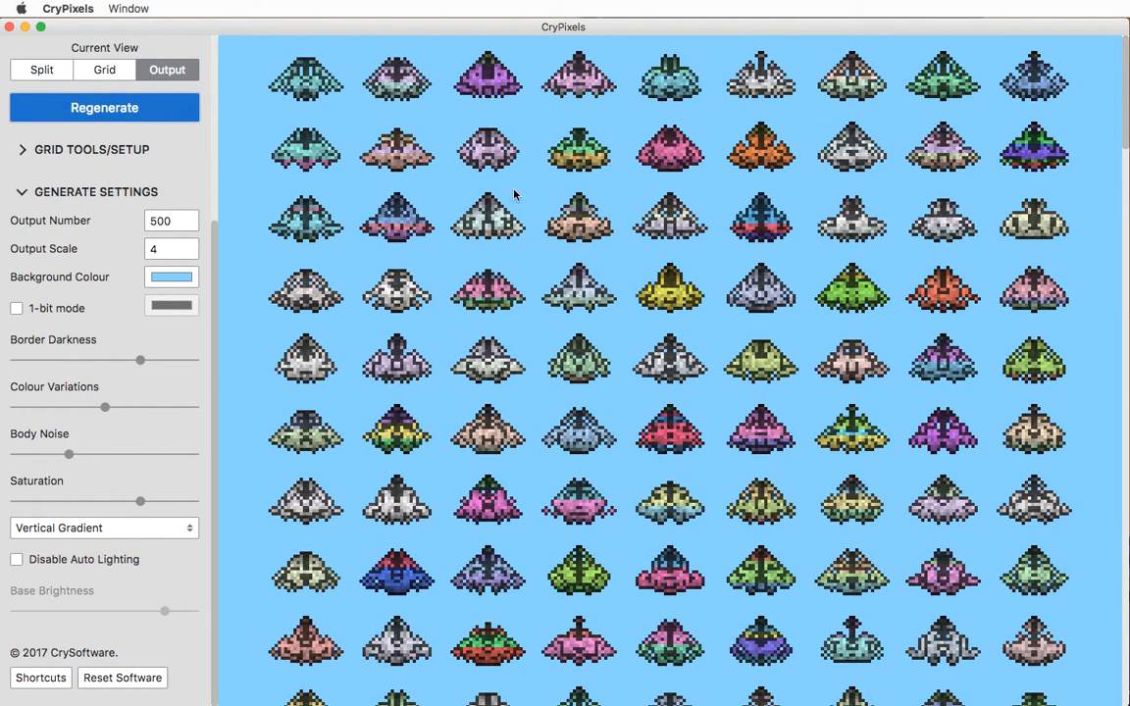
pyautogui.click(98, 106)
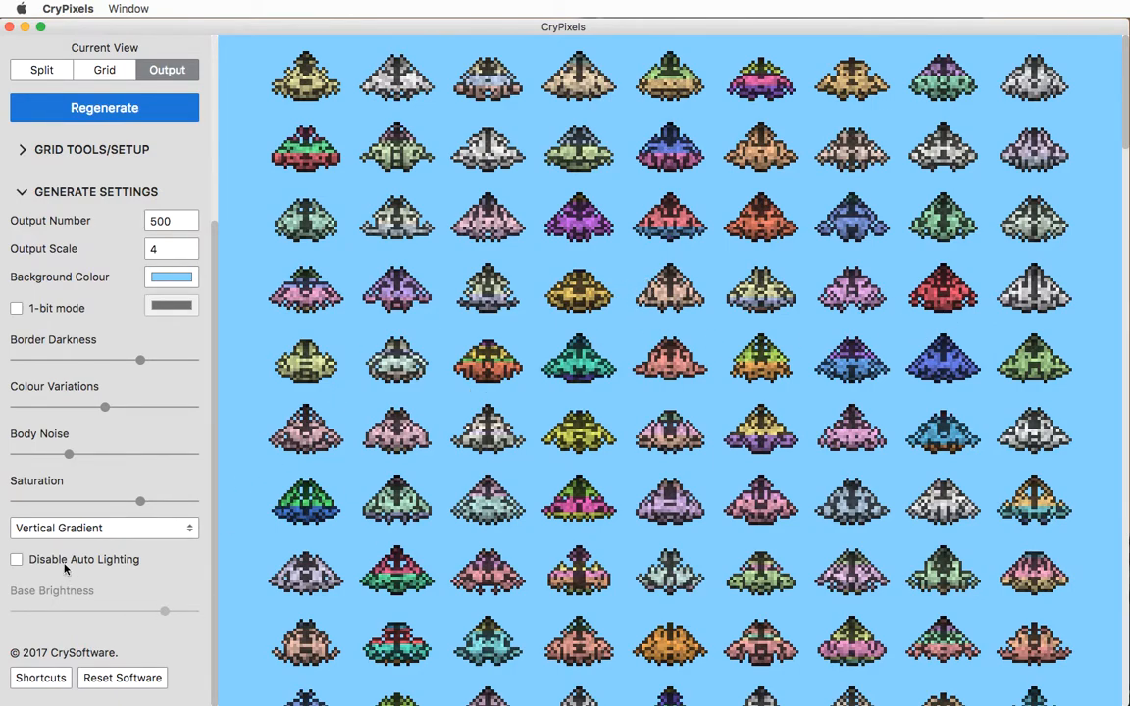
pyautogui.click(103, 528)
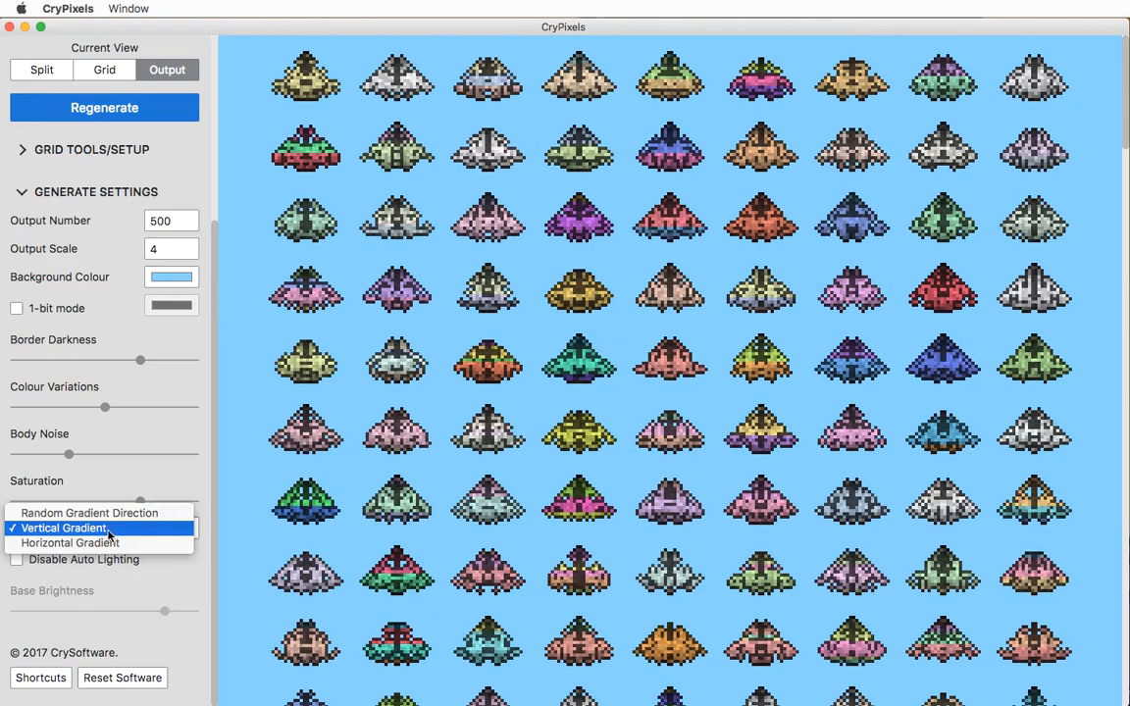
pyautogui.click(109, 530)
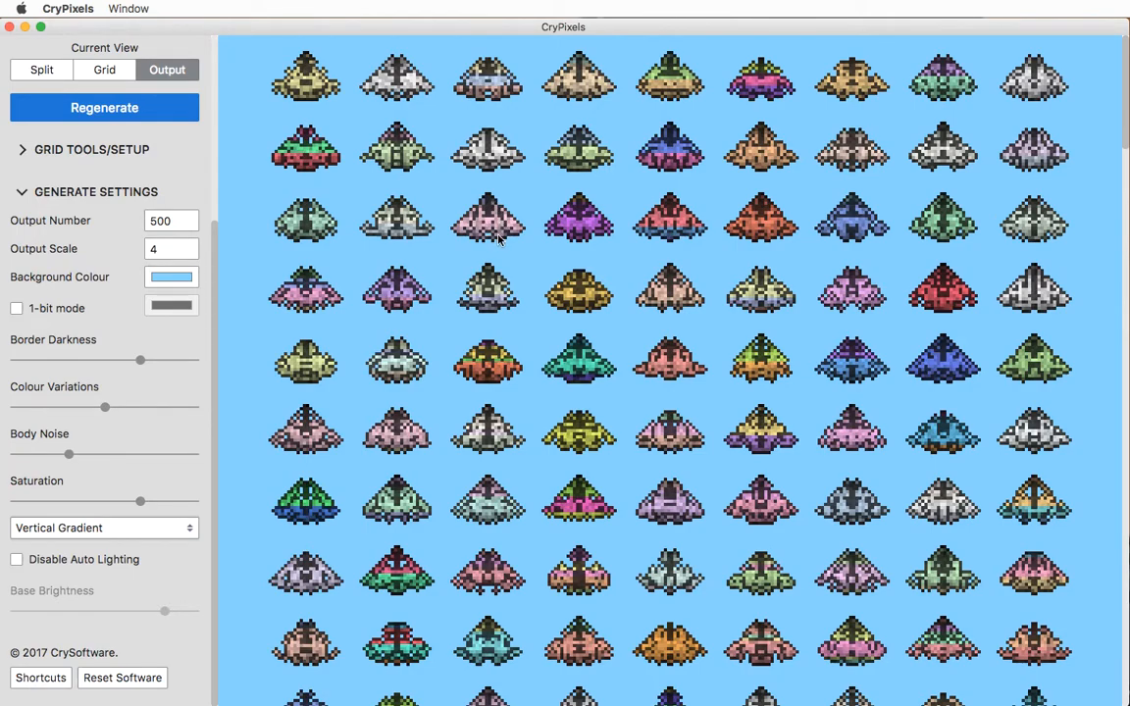
# - Set the colour variations to 0 and the gradient direction to Horizontal Gradient, regenerating the sprites after each change
pyautogui.moveTo(105, 406); pyautogui.dragTo(14, 406)
pyautogui.click(116, 109)
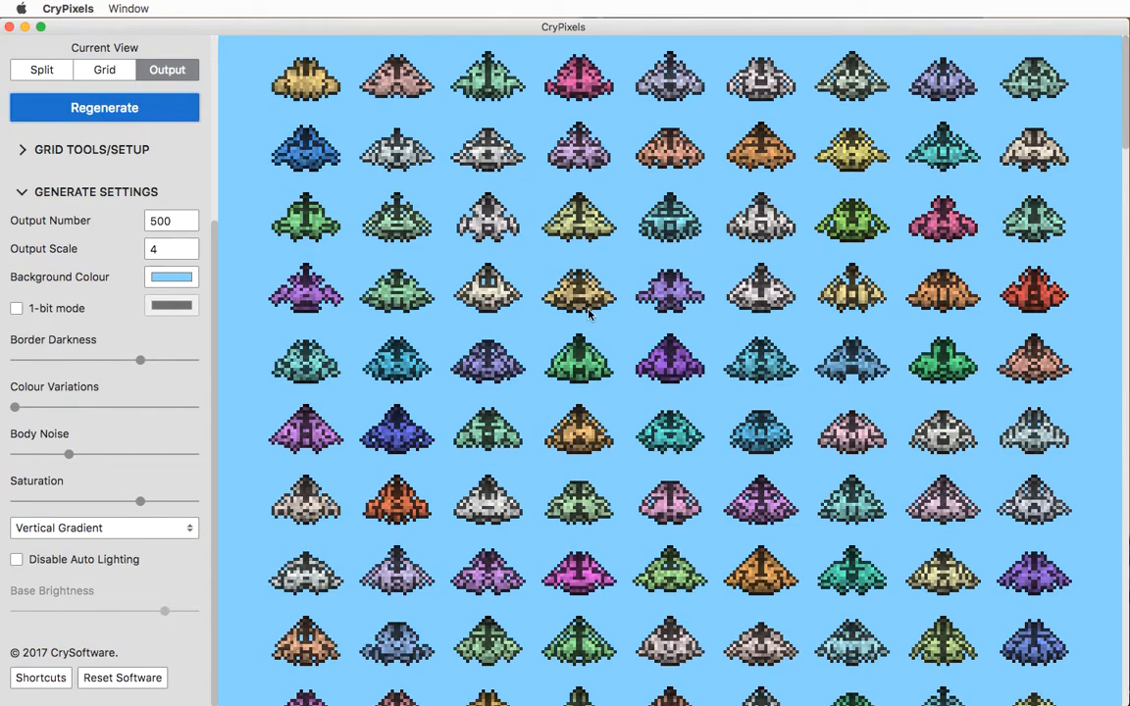
pyautogui.click(74, 530)
pyautogui.click(83, 542)
pyautogui.click(139, 114)
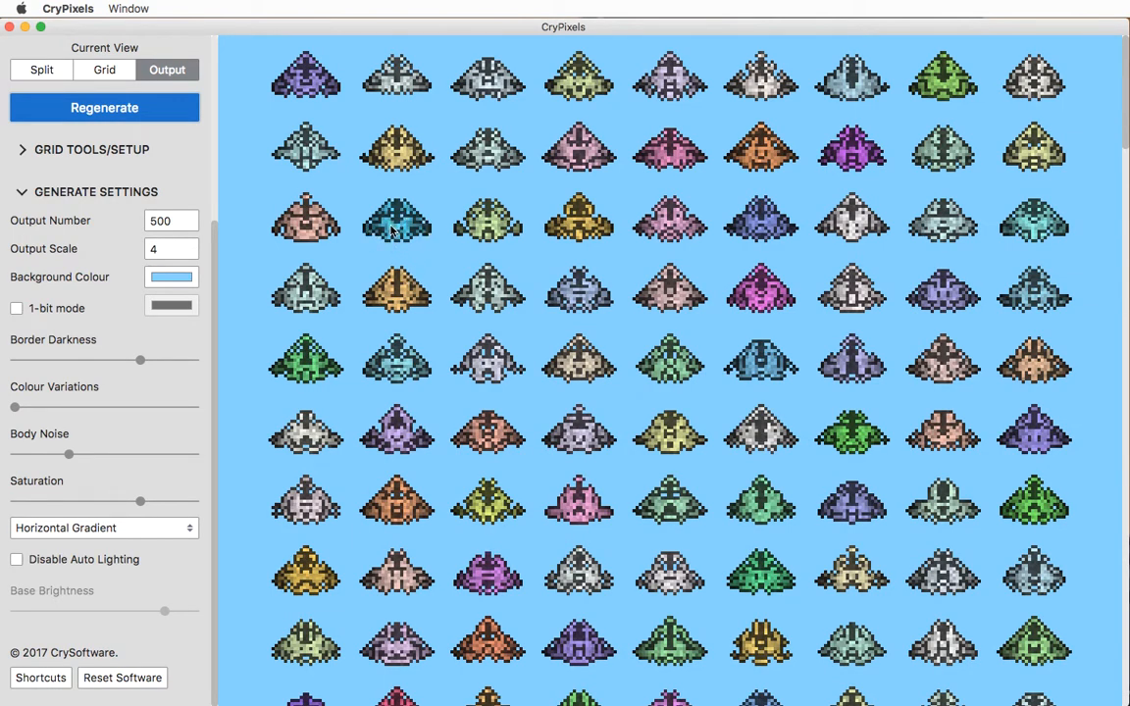
# - Disable auto lighting and regenerate the sprites
pyautogui.click(74, 561)
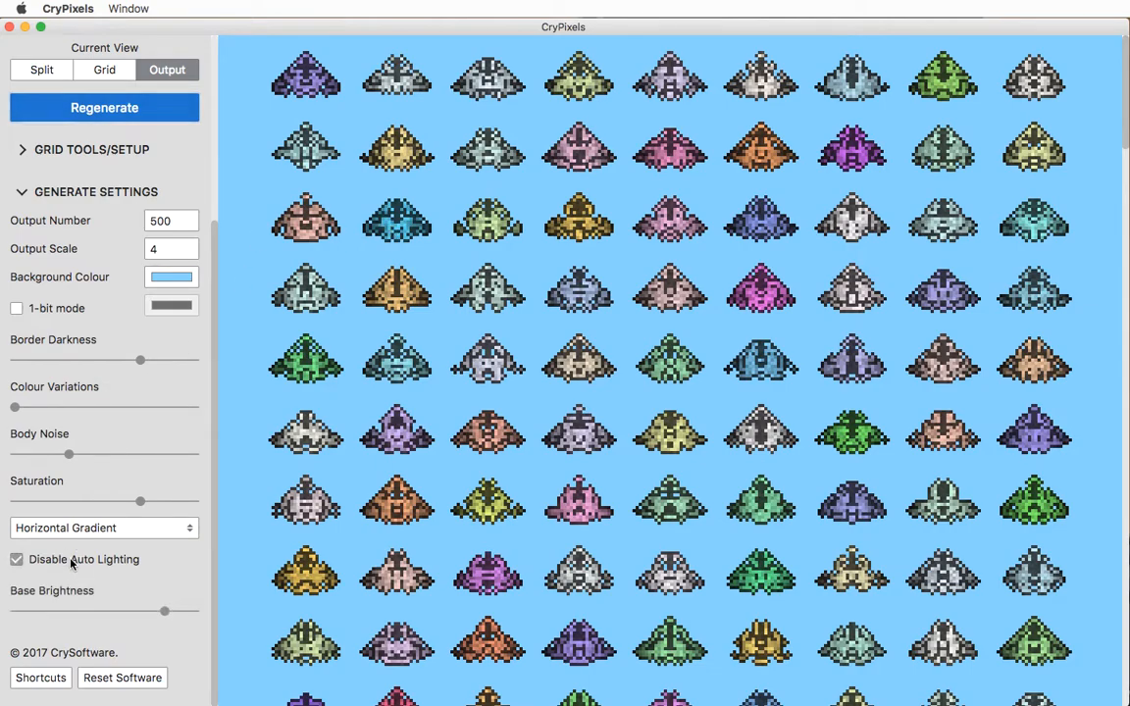
pyautogui.click(144, 114)
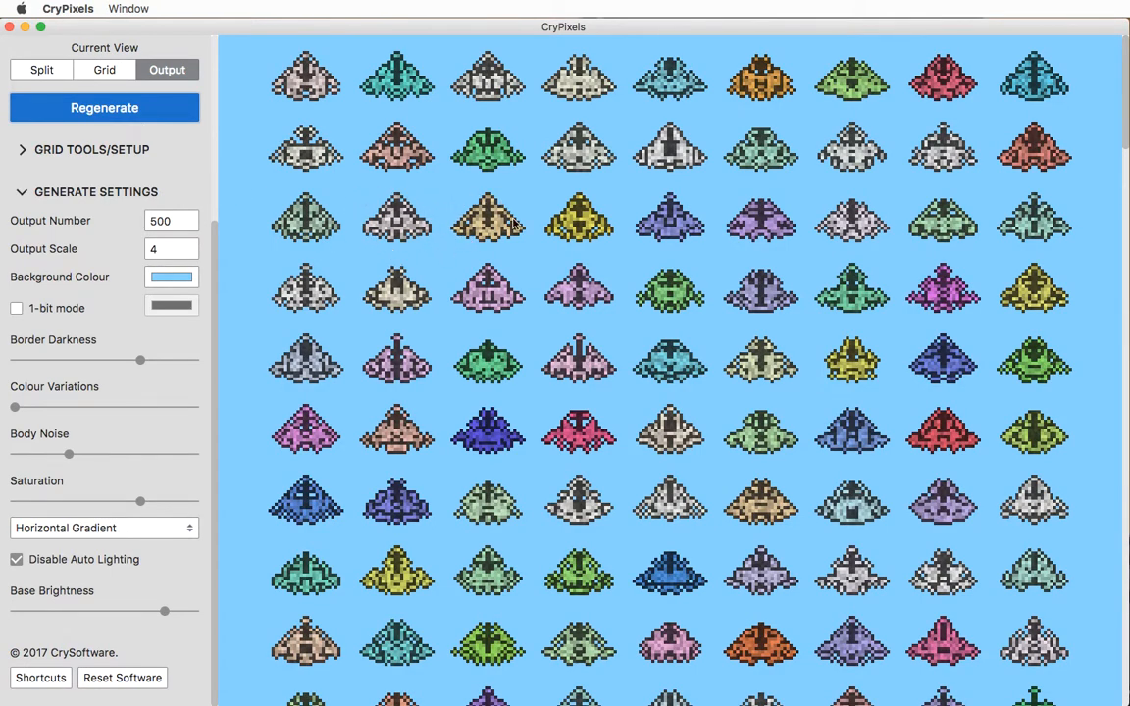
# - Set the gradient direction to Vertical Gradient and the colour variations to 30, and regenerate the sprites
pyautogui.click(69, 529)
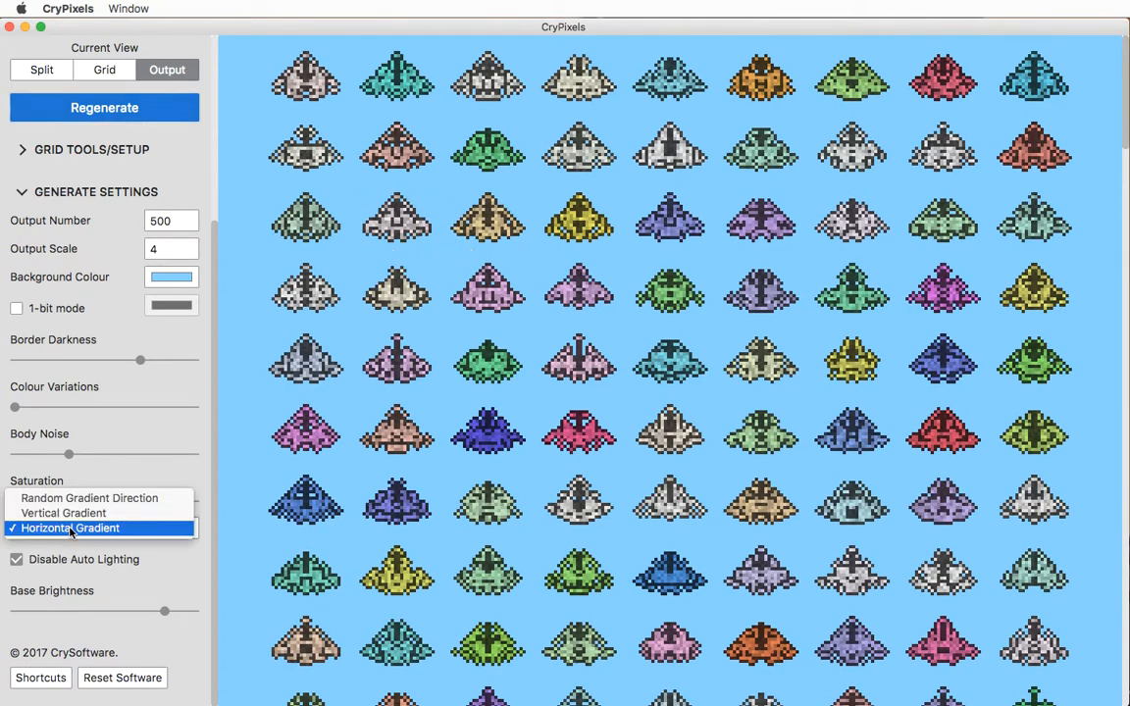
pyautogui.click(86, 513)
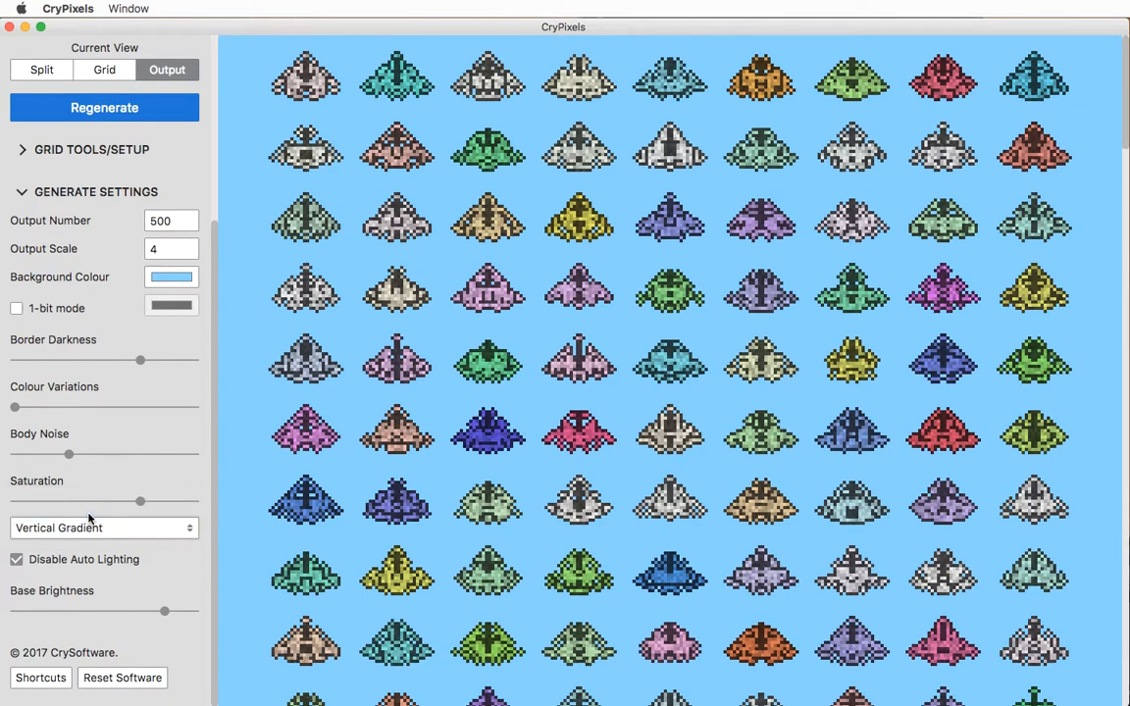
pyautogui.moveTo(15, 407); pyautogui.dragTo(69, 407)
pyautogui.click(110, 106)
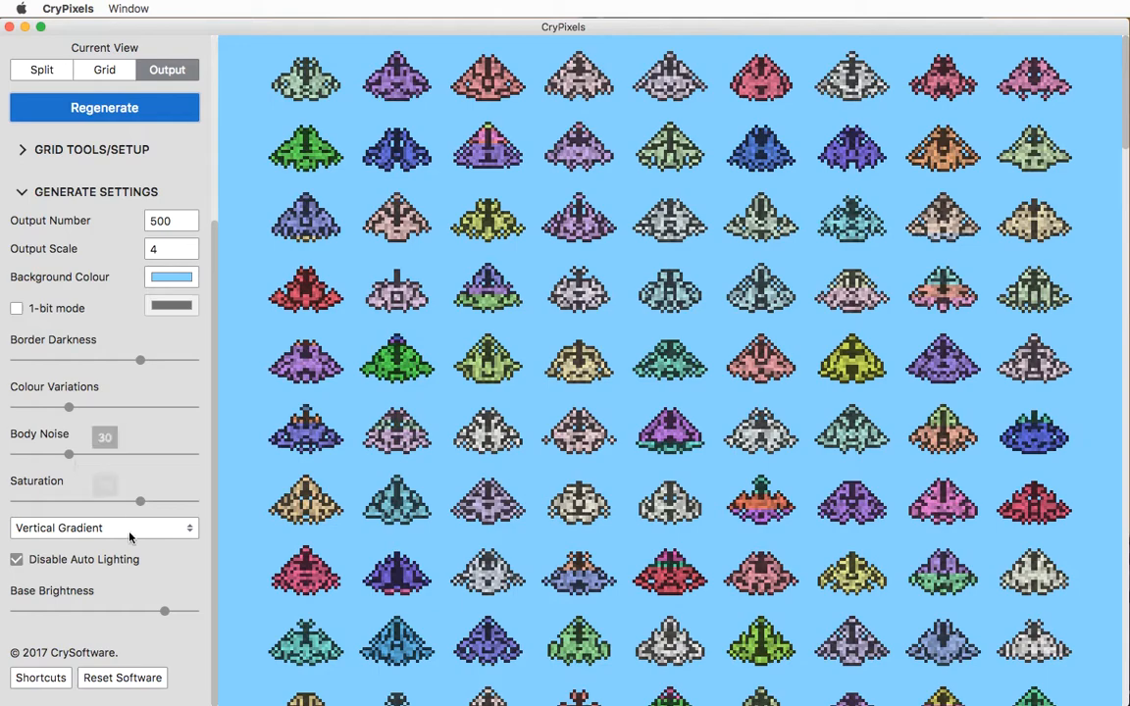
# - Raise the base brightness to its maximum of 1 and regenerate the sprites
pyautogui.moveTo(159, 608); pyautogui.dragTo(210, 605)
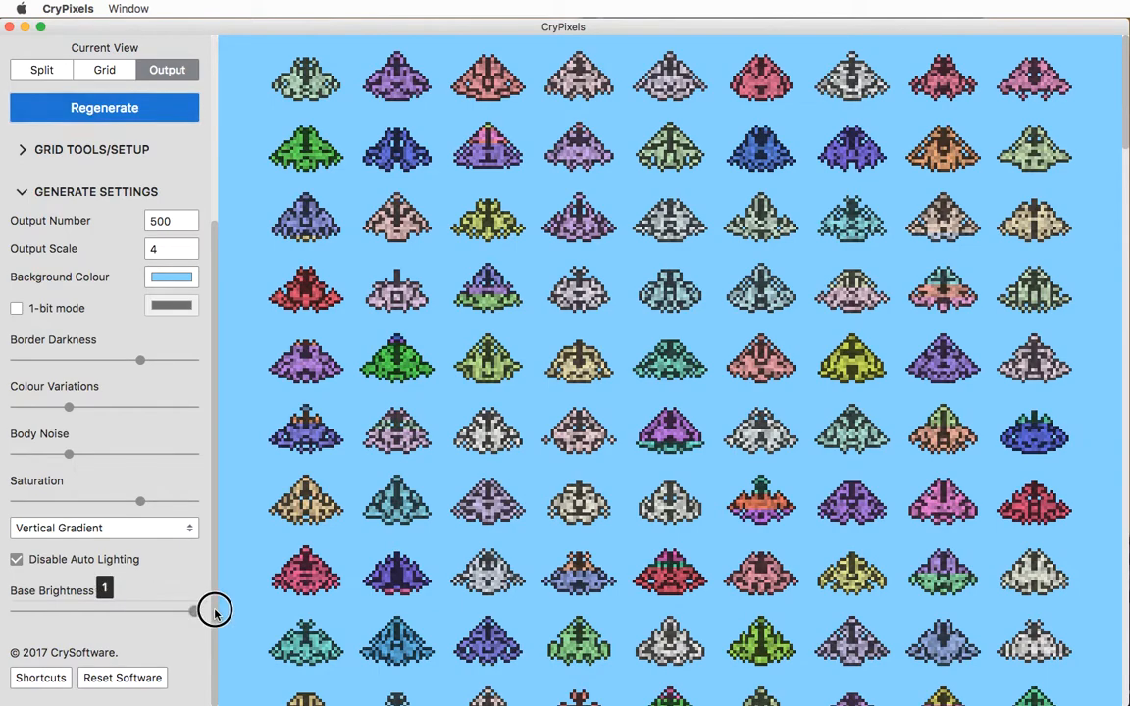
pyautogui.click(137, 110)
pyautogui.moveTo(192, 611); pyautogui.dragTo(247, 618)
pyautogui.click(128, 108)
pyautogui.click(118, 108)
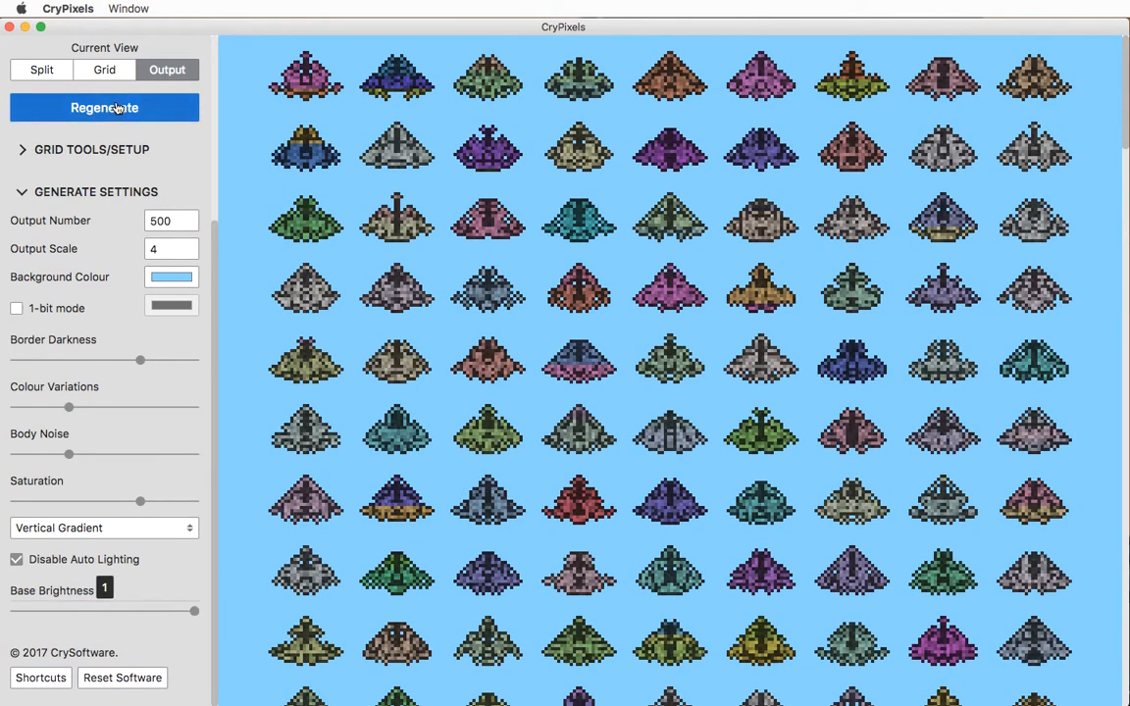
# - Set the body noise to 55 and regenerate the sprites
pyautogui.moveTo(68, 454); pyautogui.dragTo(111, 455)
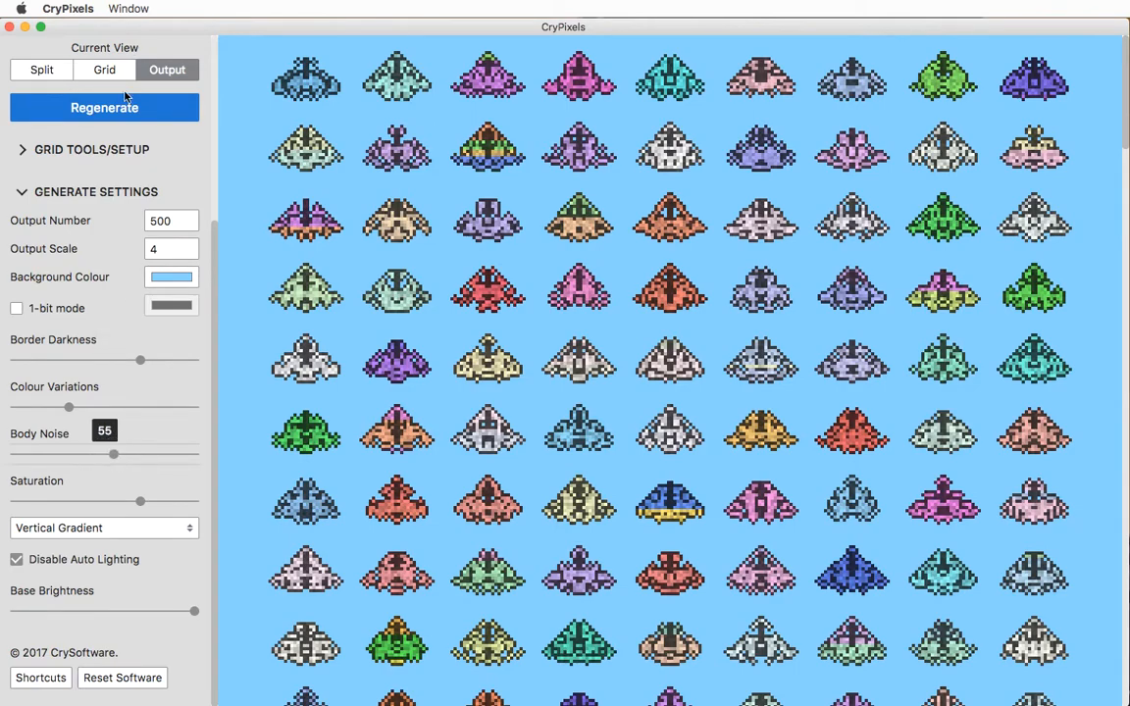
pyautogui.click(118, 110)
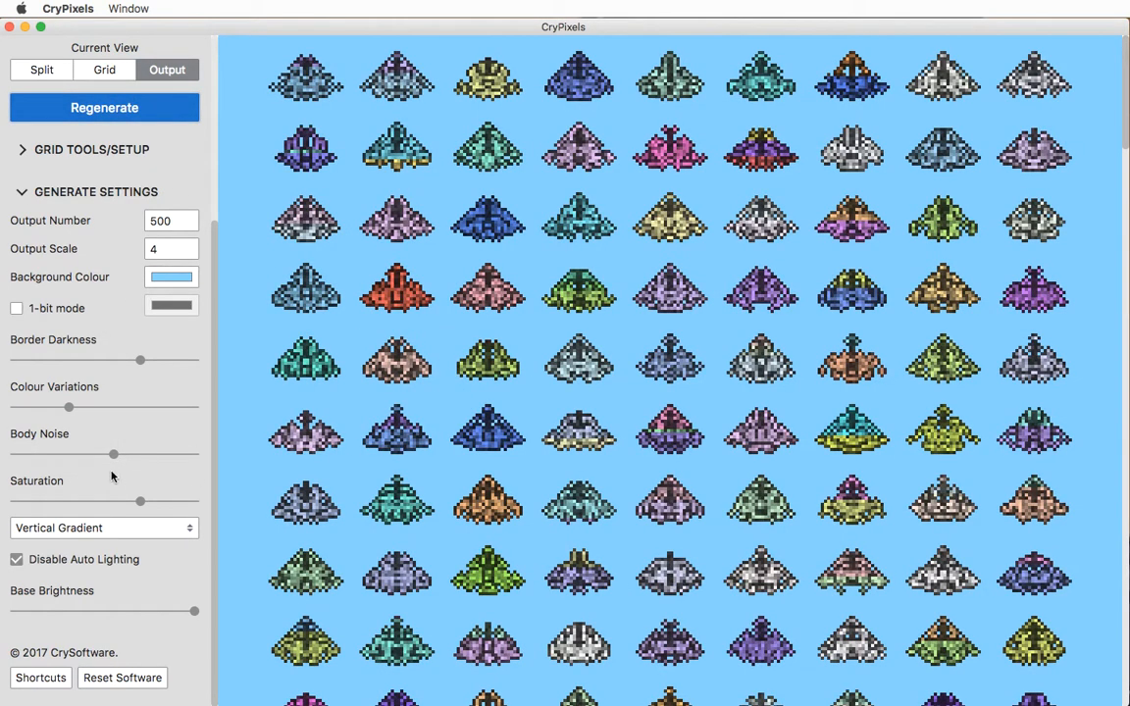
# - Reset saturation, body noise (25), colour variations (25) and base brightness to their defaults, and regenerate the sprites
pyautogui.moveTo(140, 502); pyautogui.dragTo(140, 504)
pyautogui.doubleClick(140, 504)
pyautogui.doubleClick(113, 456)
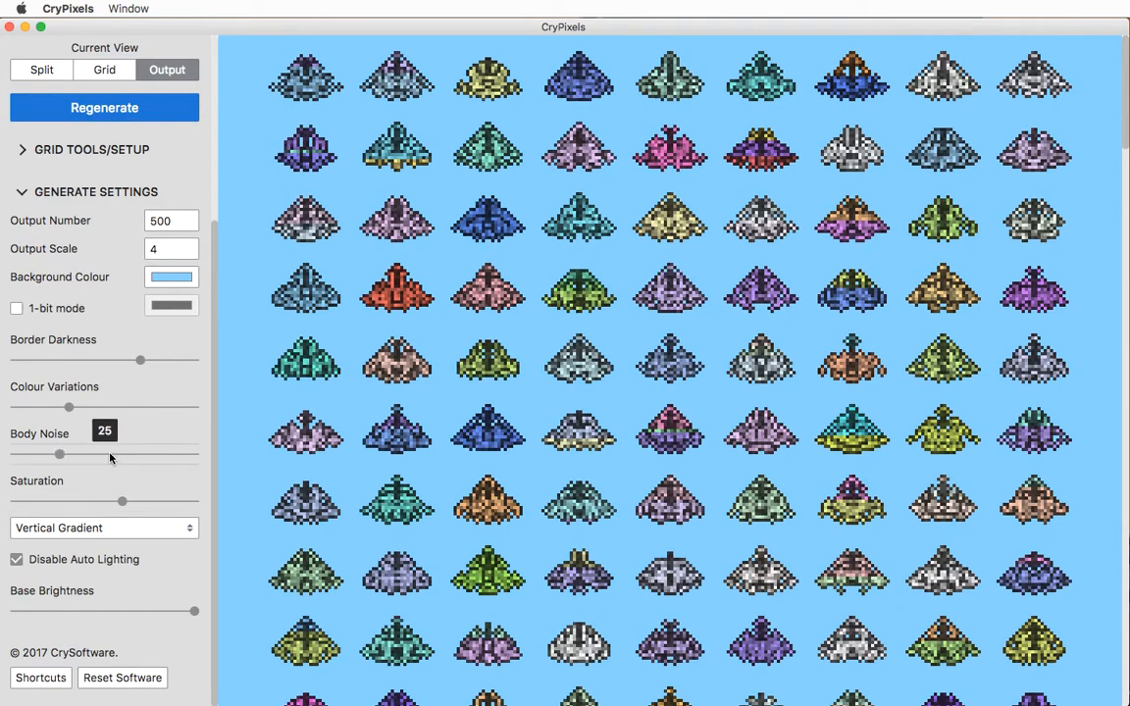
pyautogui.doubleClick(70, 408)
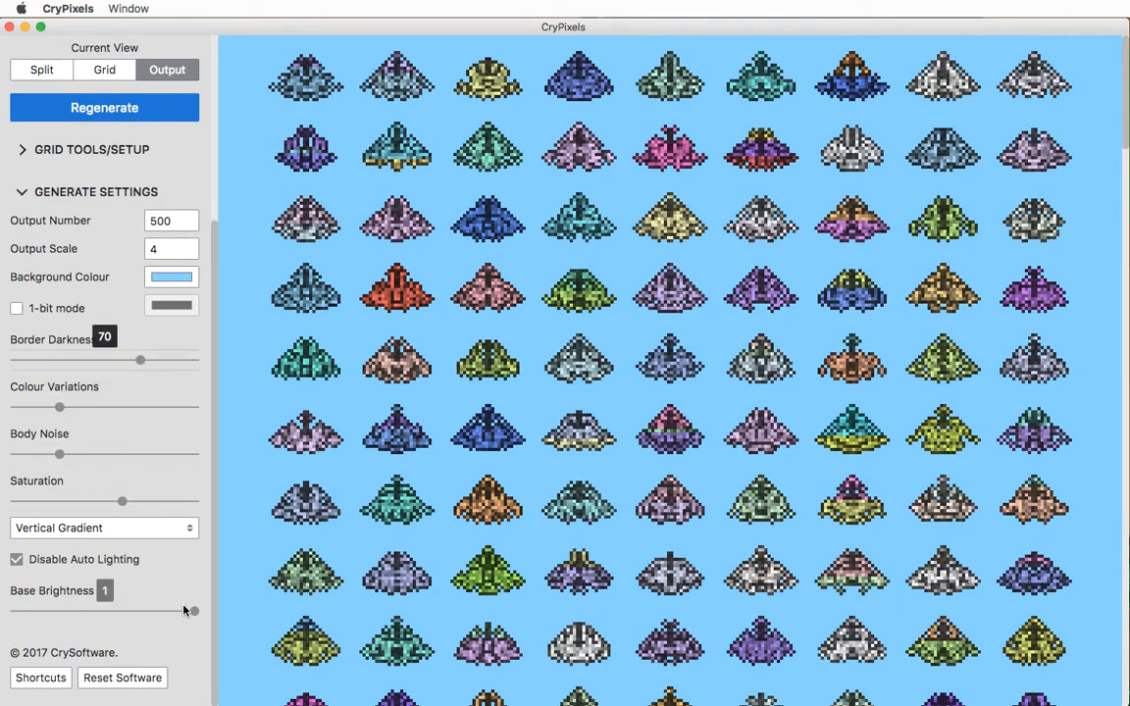
pyautogui.doubleClick(193, 611)
pyautogui.click(120, 107)
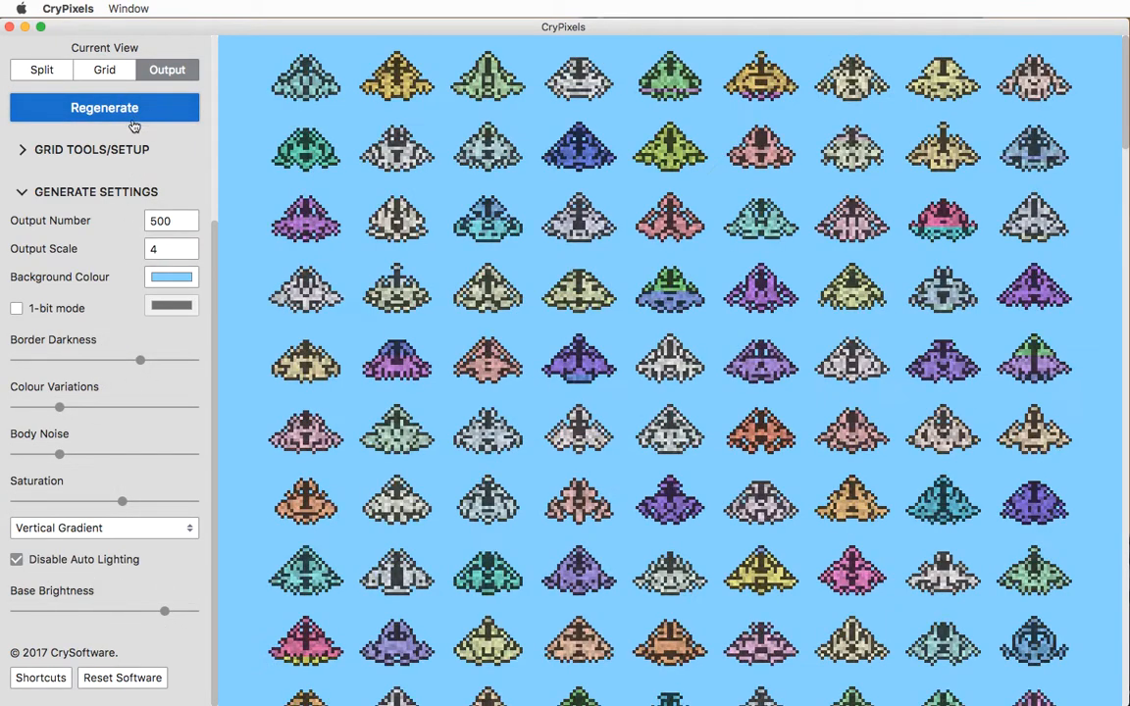
# - Turn auto lighting back on and regenerate the sprites
pyautogui.click(44, 561)
pyautogui.click(104, 108)
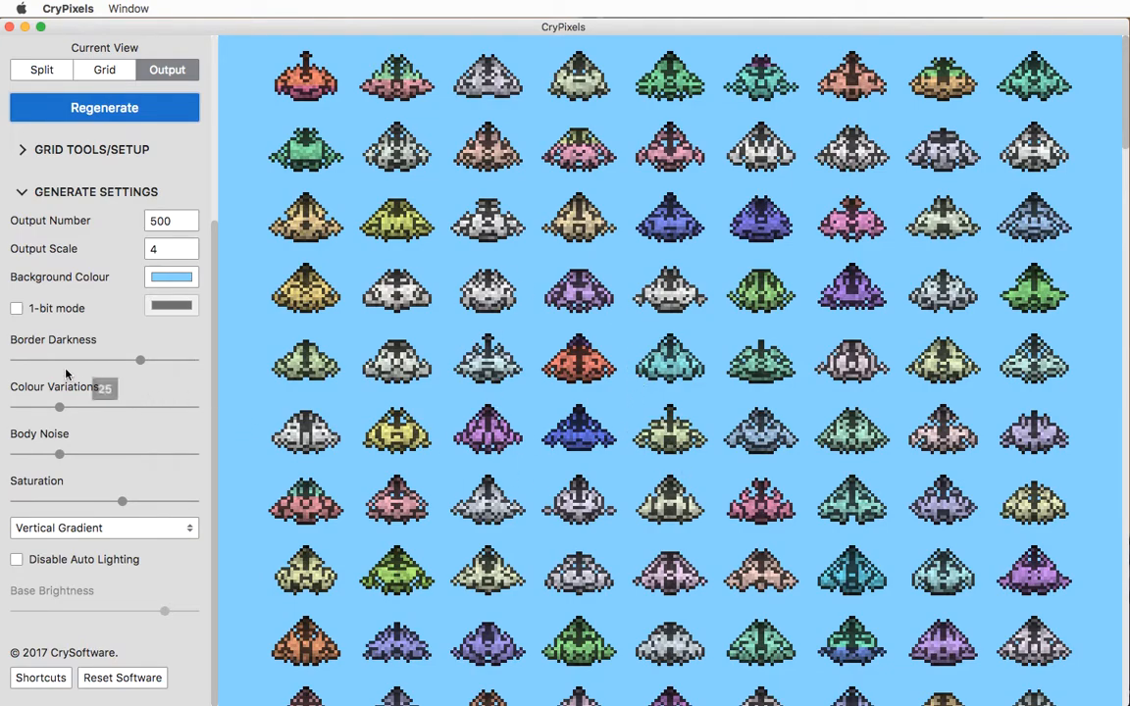
# - Enable 1-bit mode and set its sprite colour to Green from the Apple colour palette
pyautogui.click(46, 309)
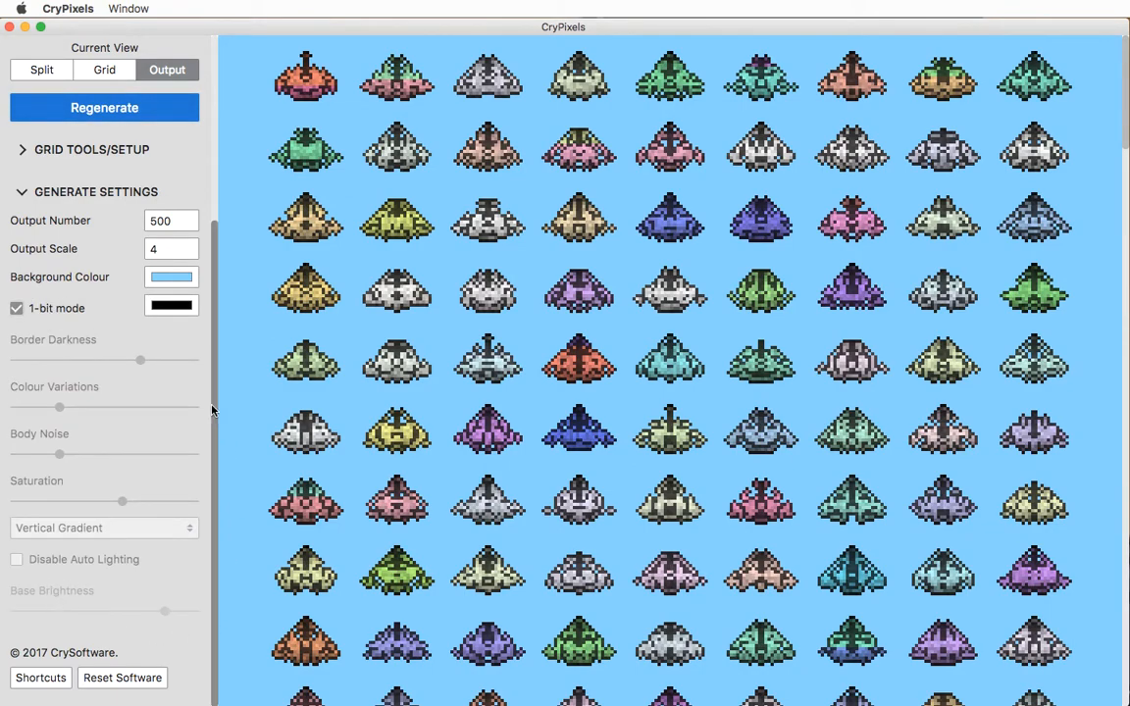
pyautogui.click(157, 310)
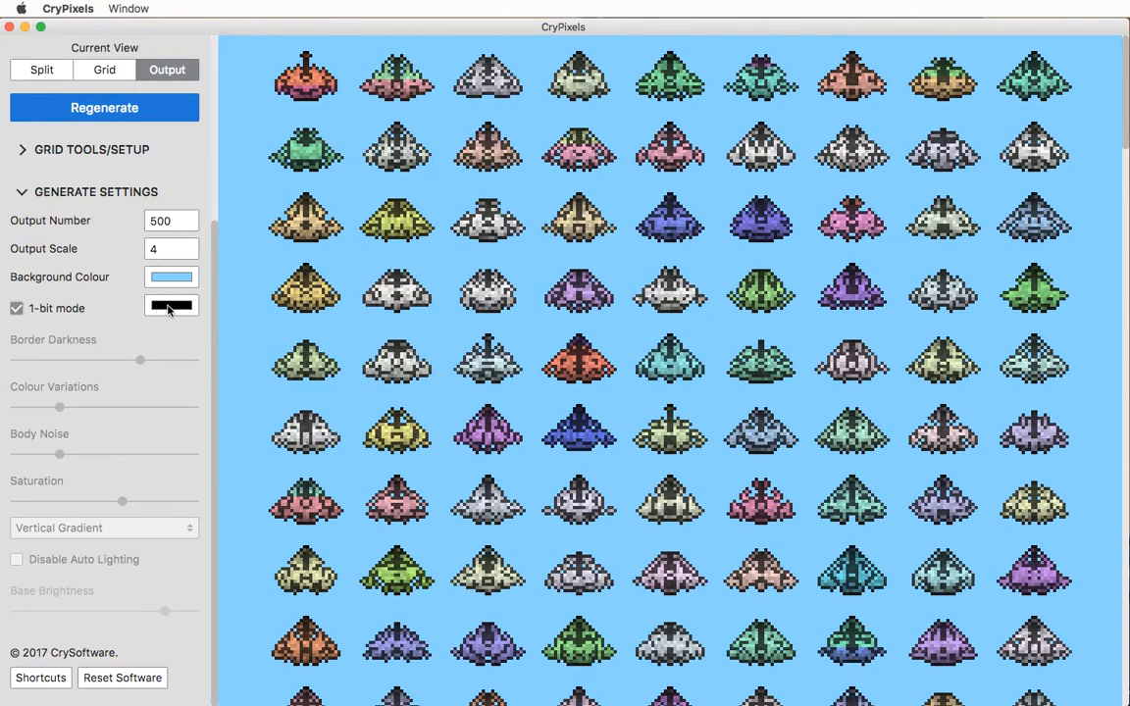
pyautogui.click(431, 322)
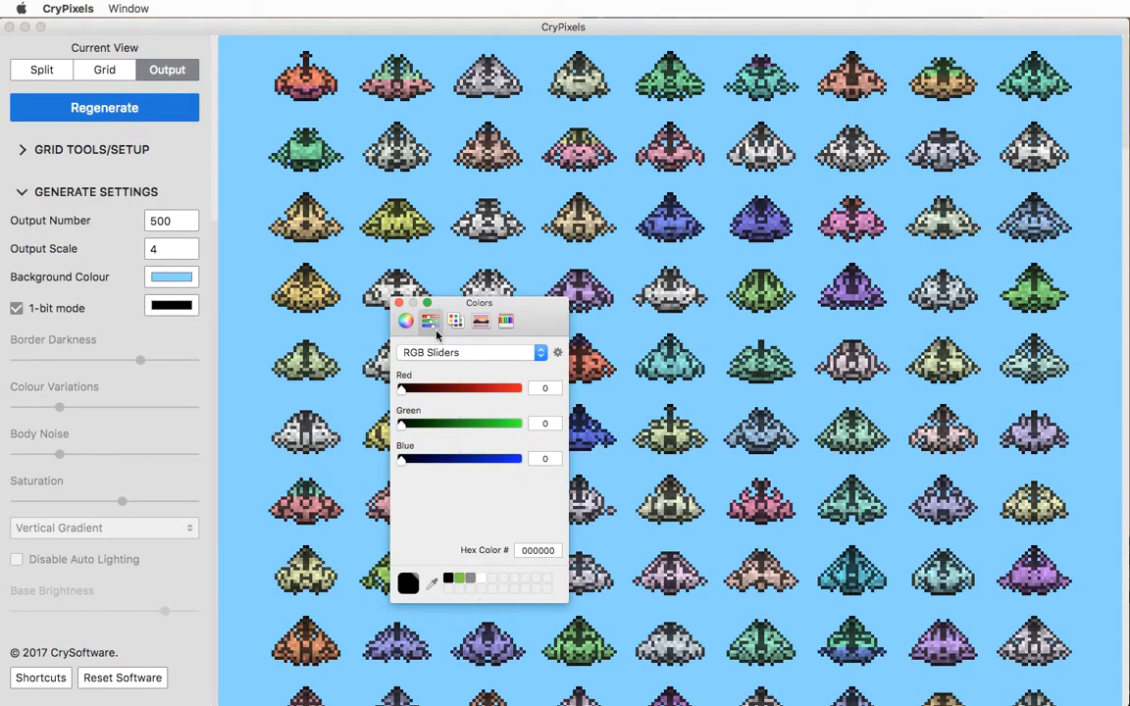
pyautogui.click(455, 321)
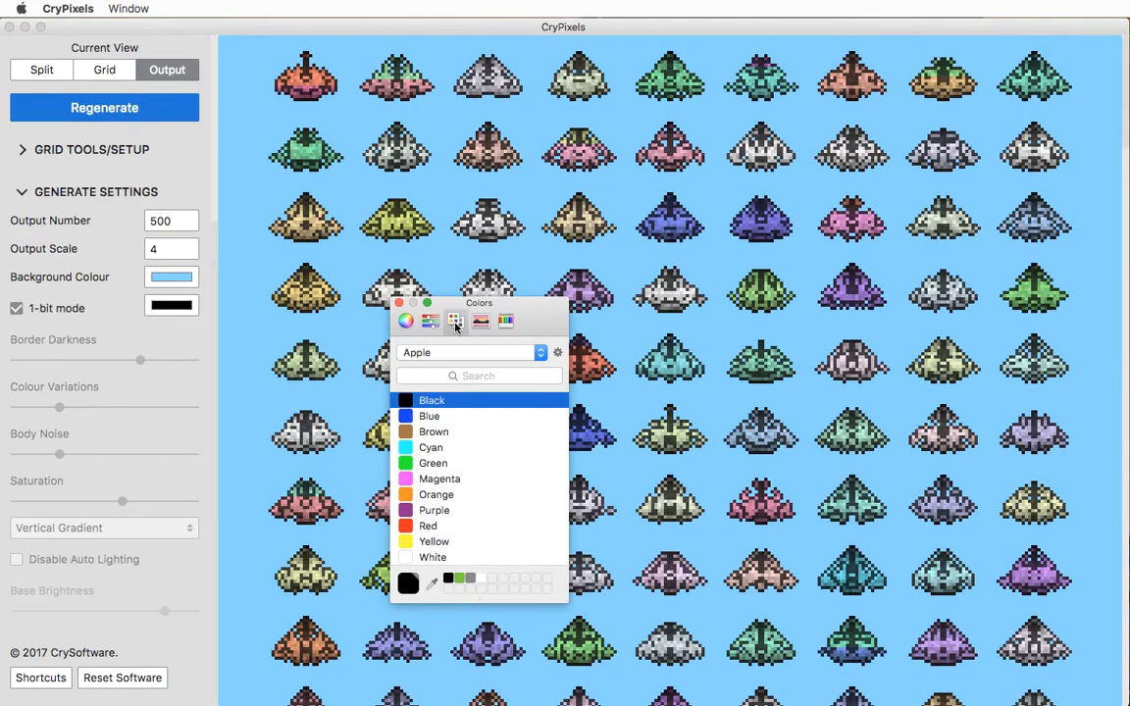
pyautogui.click(433, 463)
pyautogui.click(399, 303)
# - Set the background colour to Black and regenerate the 1-bit sprites
pyautogui.click(175, 281)
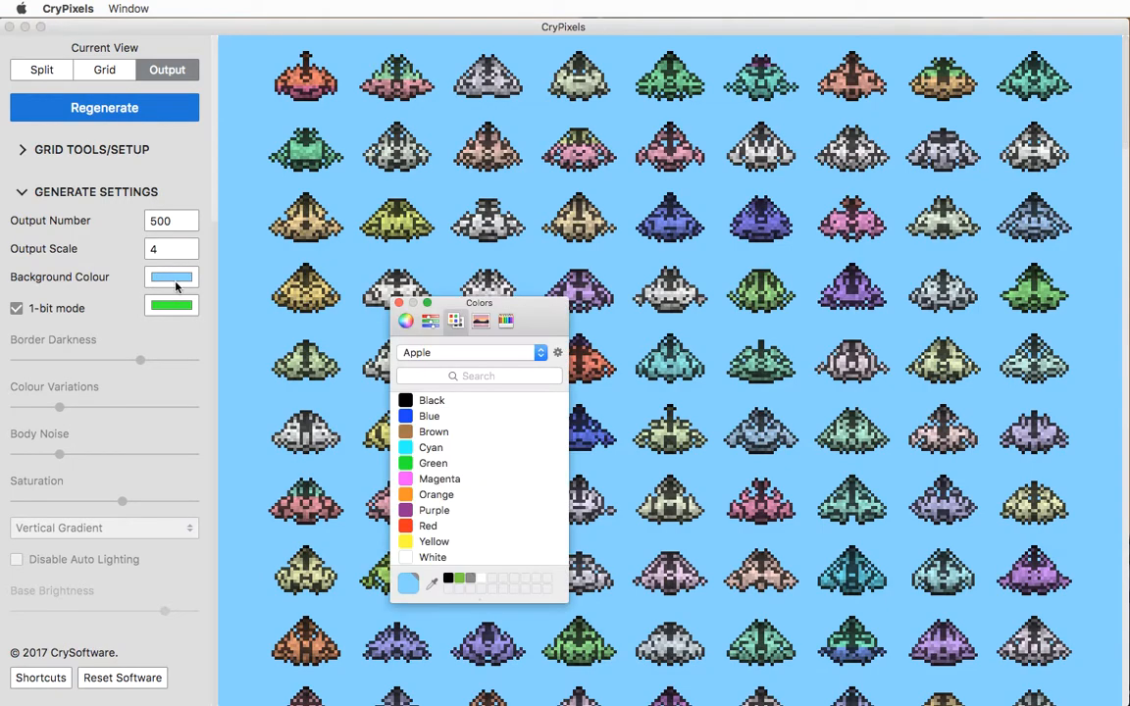
pyautogui.click(431, 401)
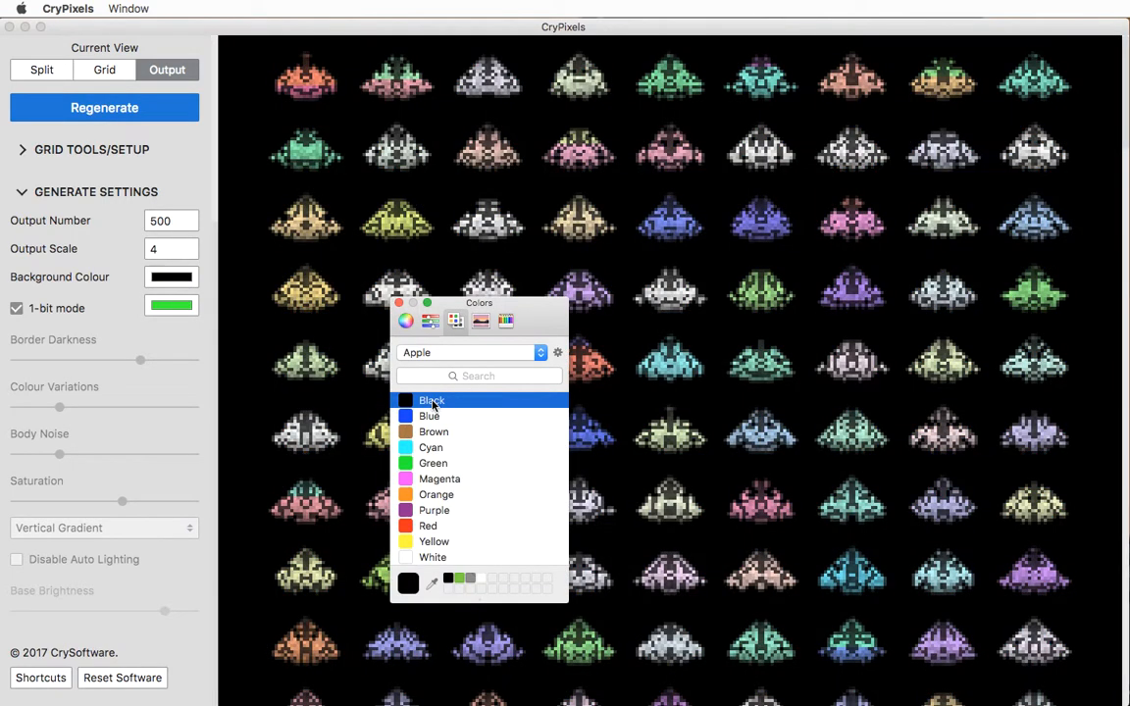
pyautogui.click(399, 304)
pyautogui.click(142, 108)
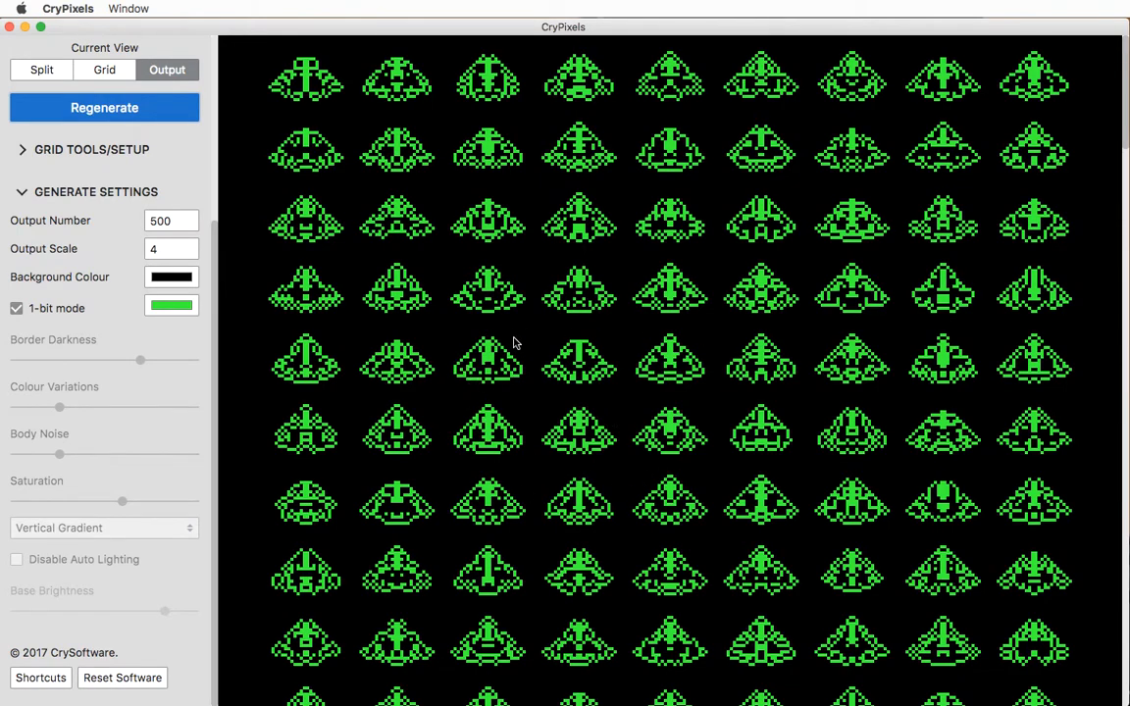
# - Set the background colour to Blue and the 1-bit colour to White, and regenerate the sprites
pyautogui.click(172, 277)
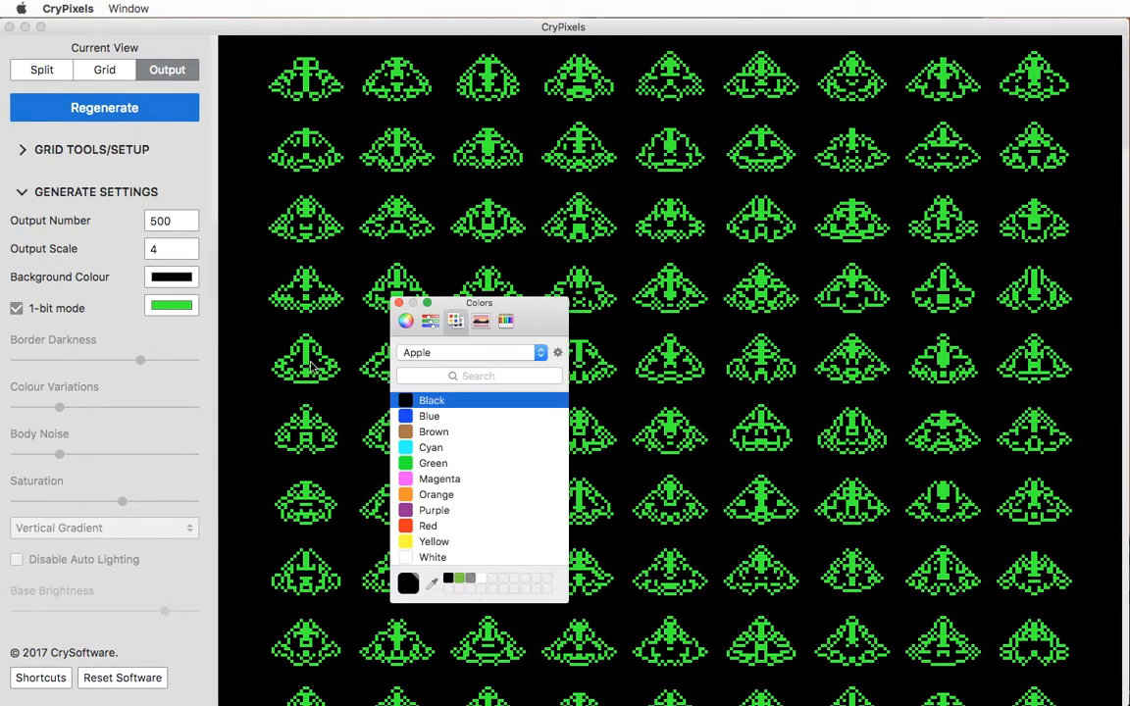
pyautogui.click(432, 416)
pyautogui.click(399, 303)
pyautogui.click(165, 305)
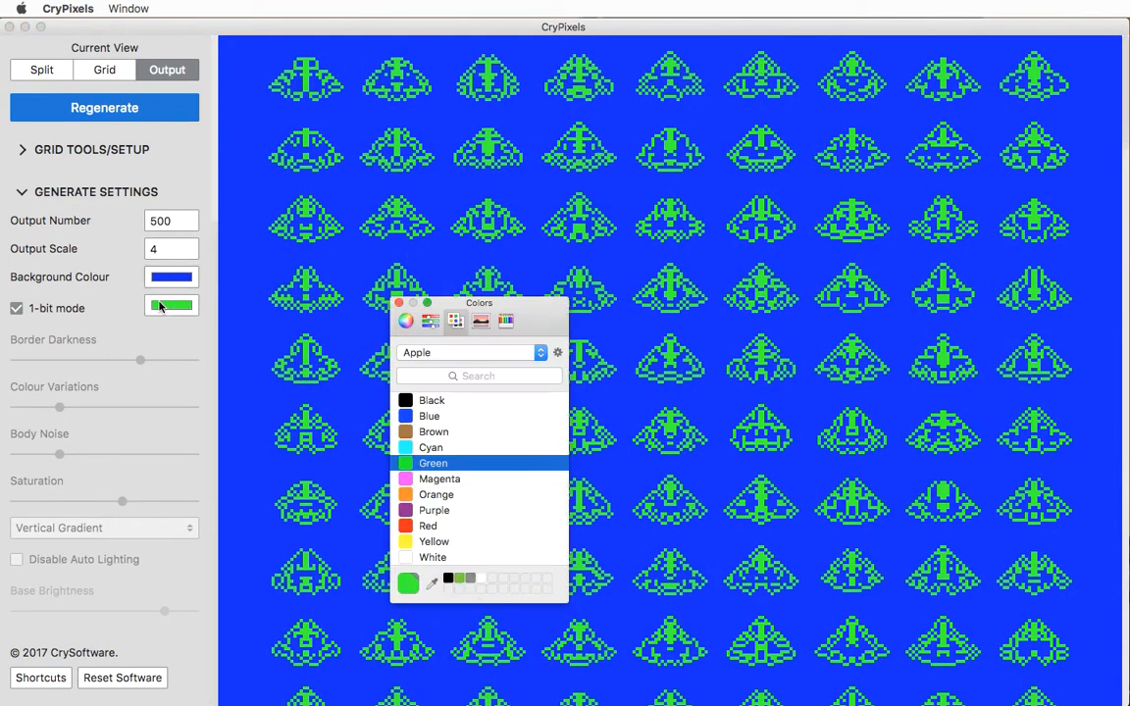
pyautogui.click(432, 558)
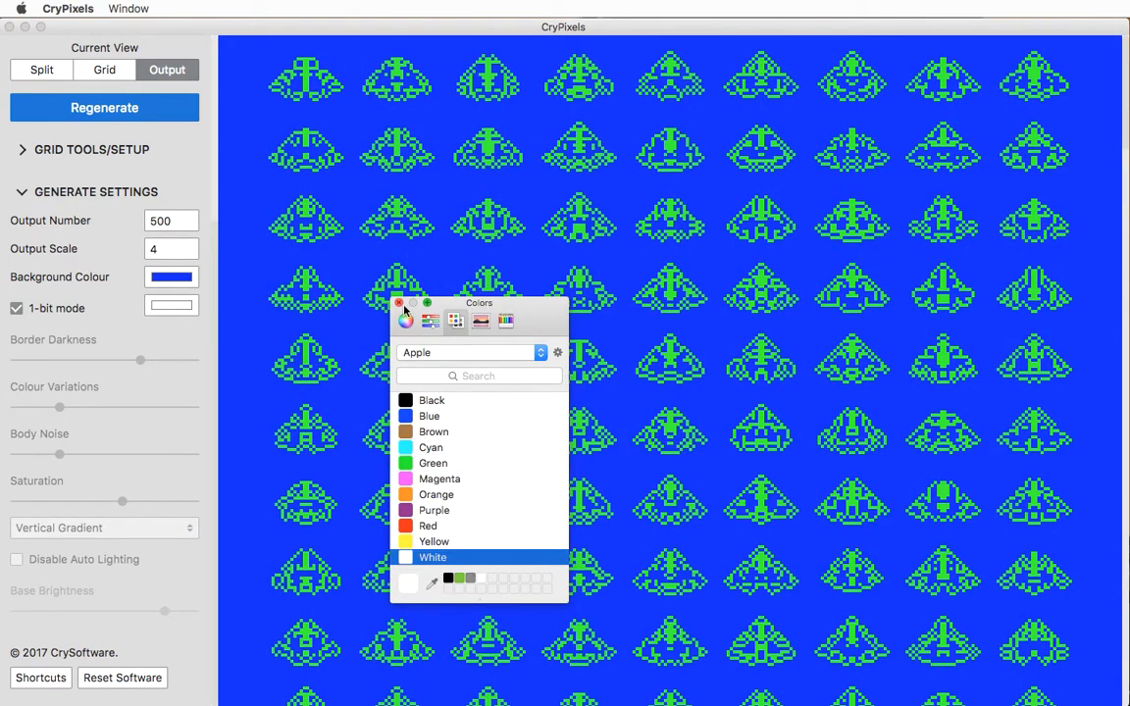
pyautogui.click(398, 303)
pyautogui.click(147, 115)
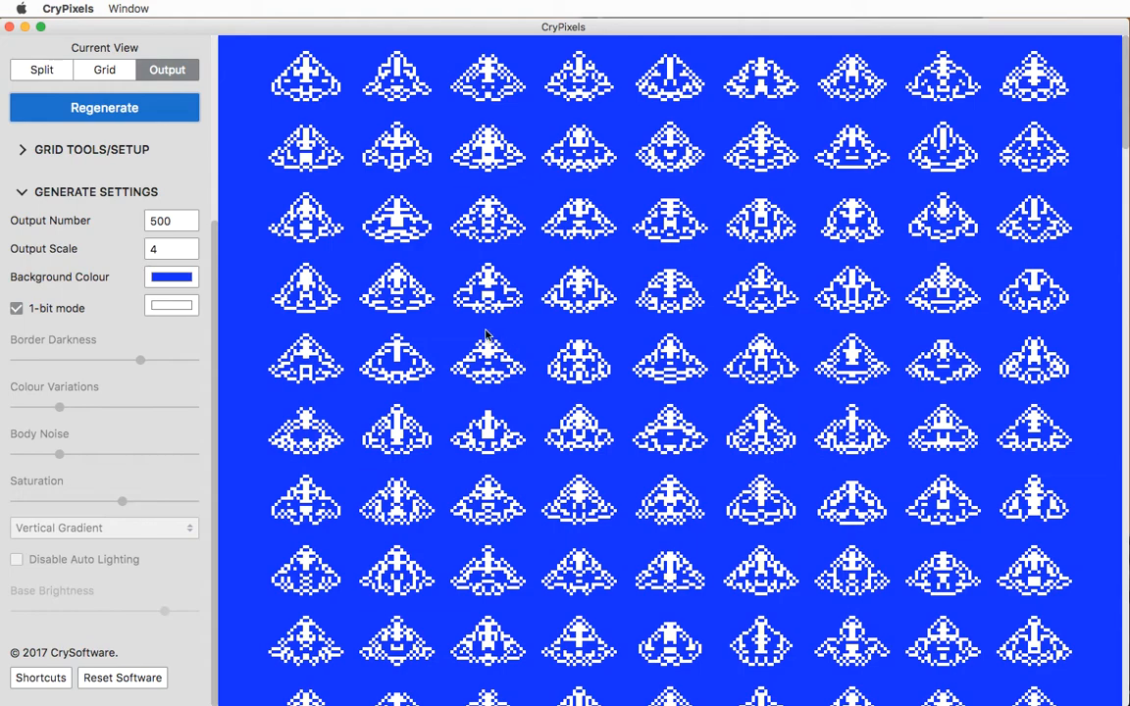
# - Set the 1-bit colour to Black and the background colour to White, and regenerate the sprites
pyautogui.click(162, 306)
pyautogui.click(429, 399)
pyautogui.click(398, 303)
pyautogui.click(163, 275)
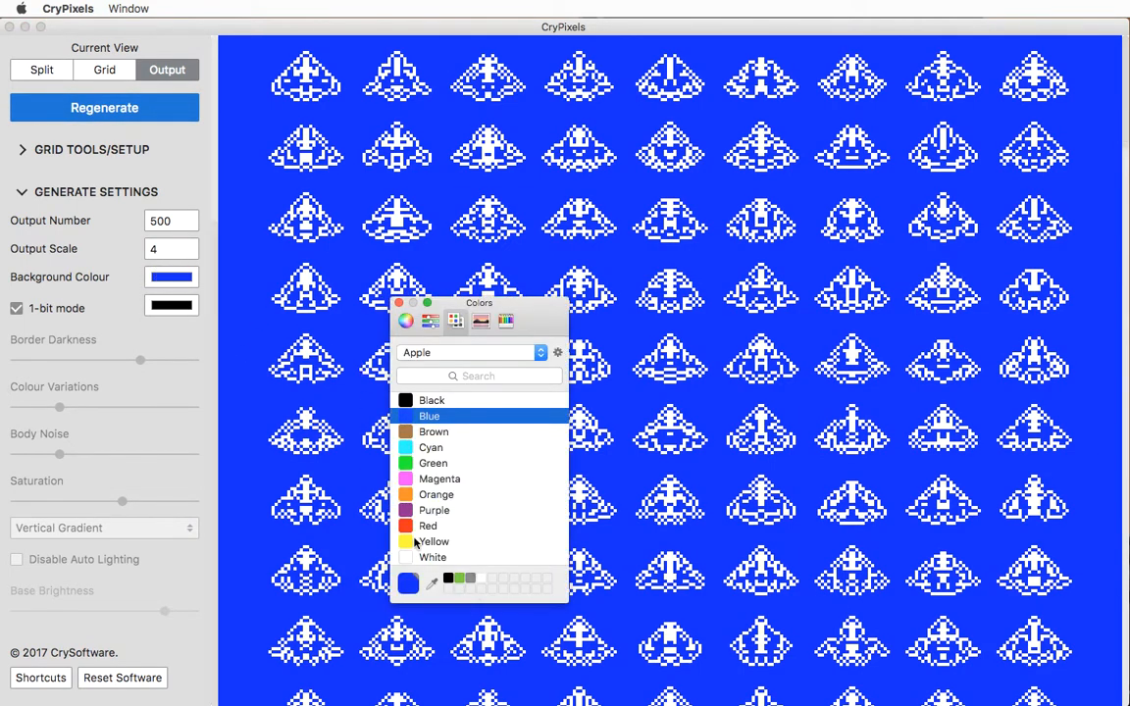
pyautogui.click(407, 556)
pyautogui.click(397, 303)
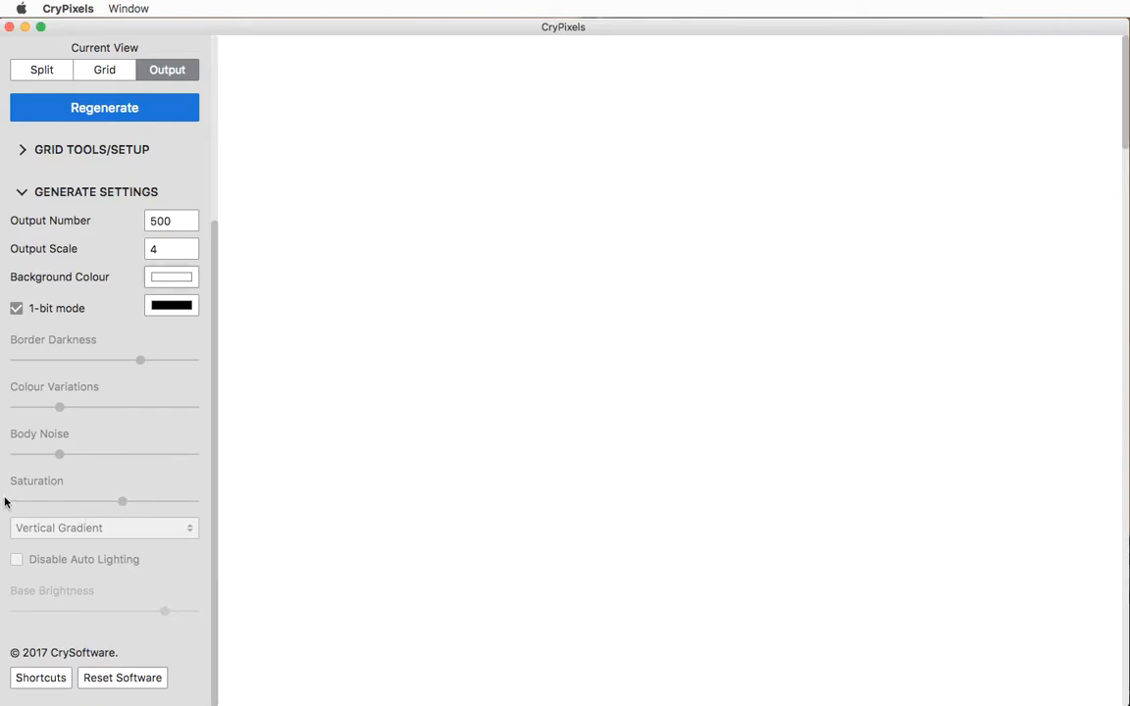
pyautogui.click(118, 106)
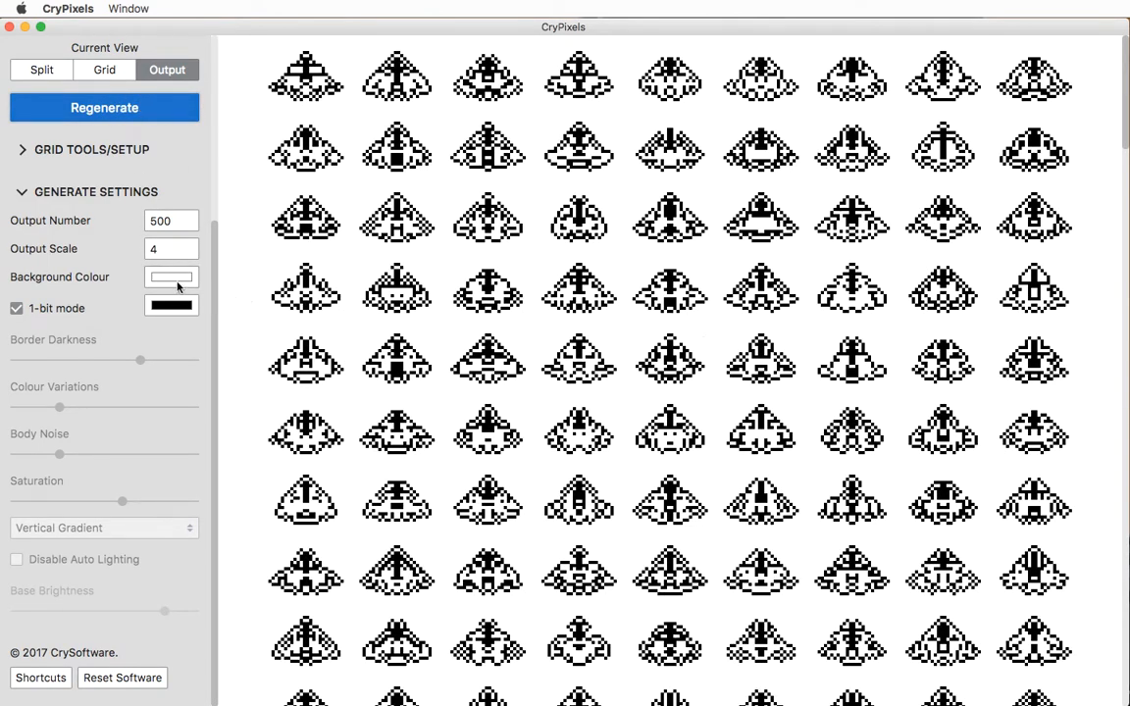
# - Turn off 1-bit mode and regenerate the sprites in full colour
pyautogui.click(65, 309)
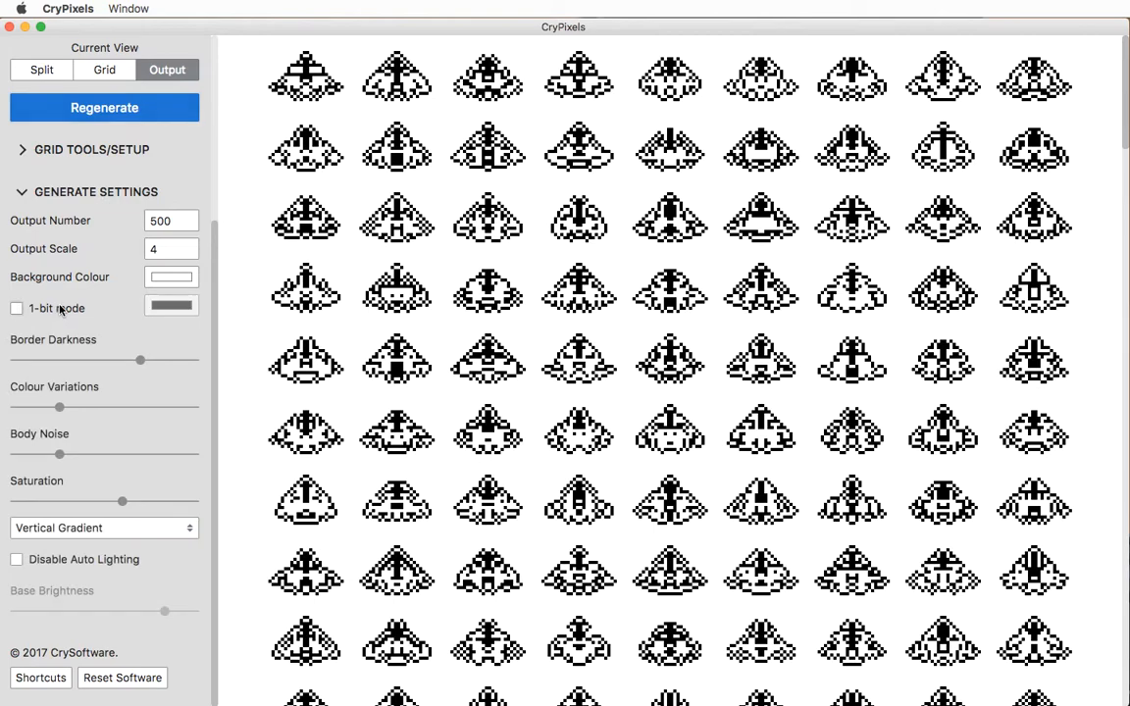
pyautogui.click(112, 100)
# - Show the template grid and output together in Split view and expand the grid tools and setup options
pyautogui.moveTo(212, 235); pyautogui.dragTo(224, 58)
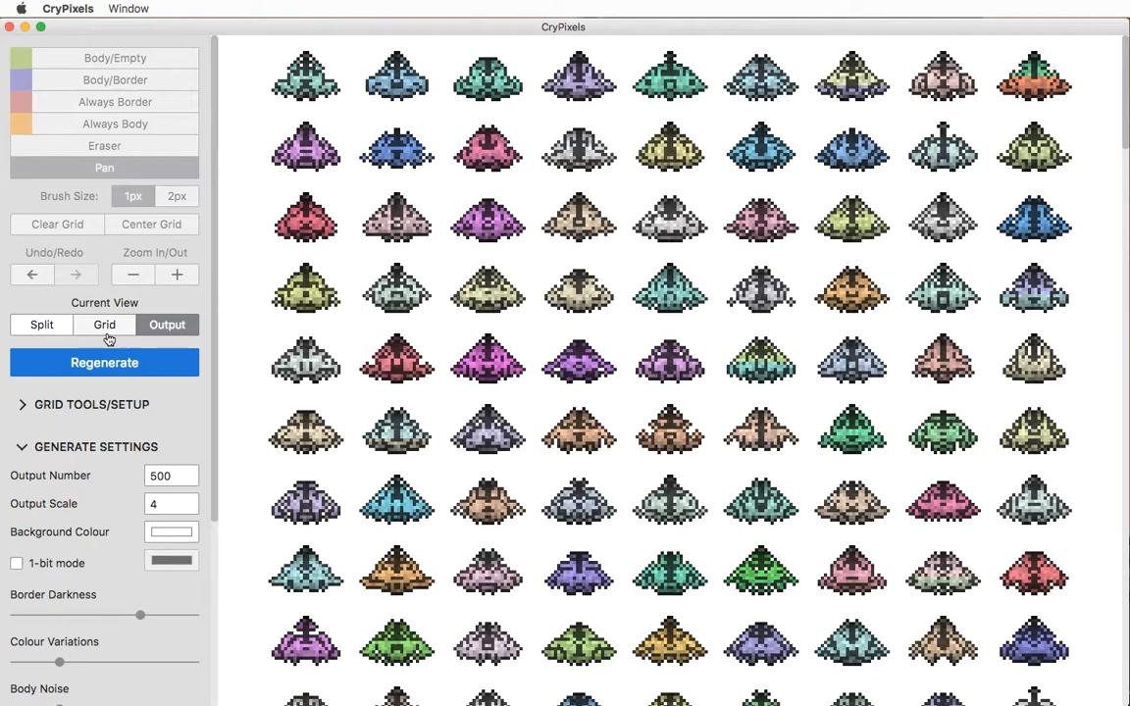
pyautogui.click(43, 325)
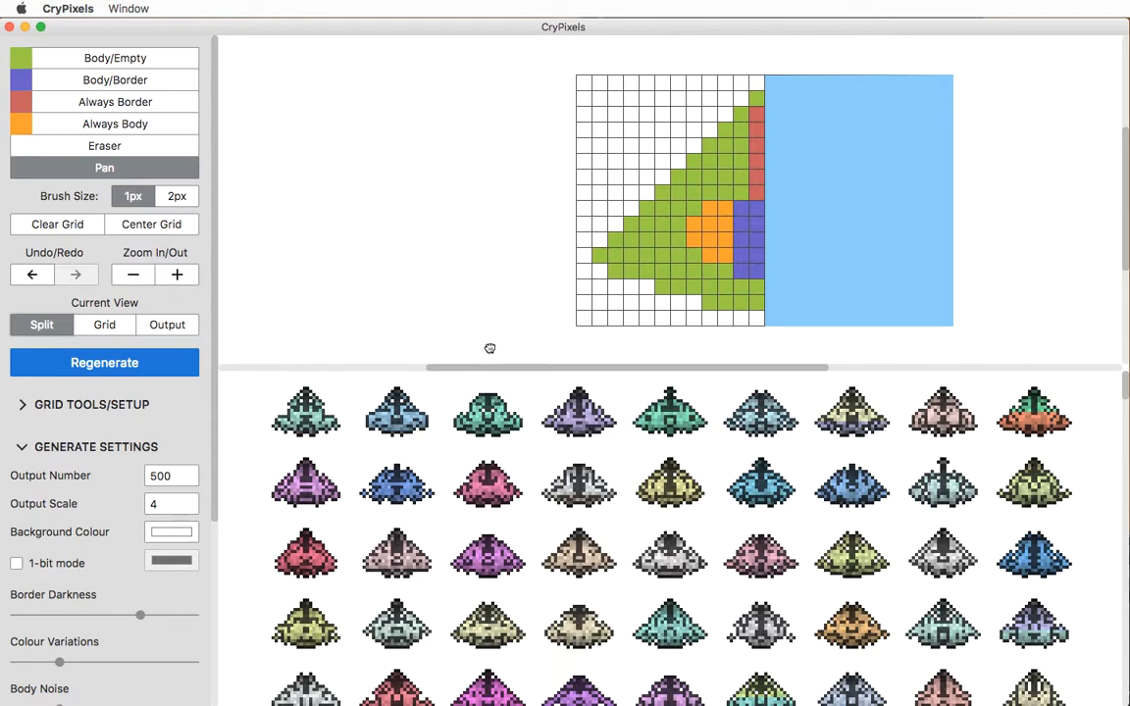
pyautogui.click(106, 410)
# - Flip the template on the X axis and back, and on the Y axis and back
pyautogui.click(37, 492)
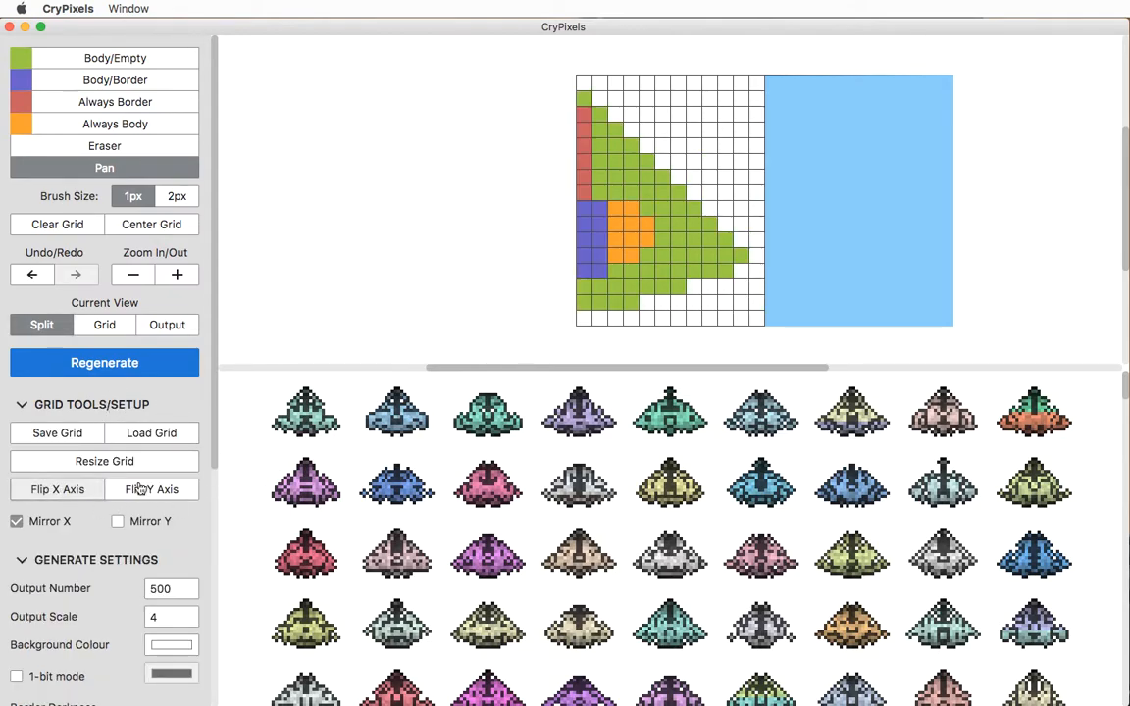
pyautogui.click(50, 489)
pyautogui.click(149, 492)
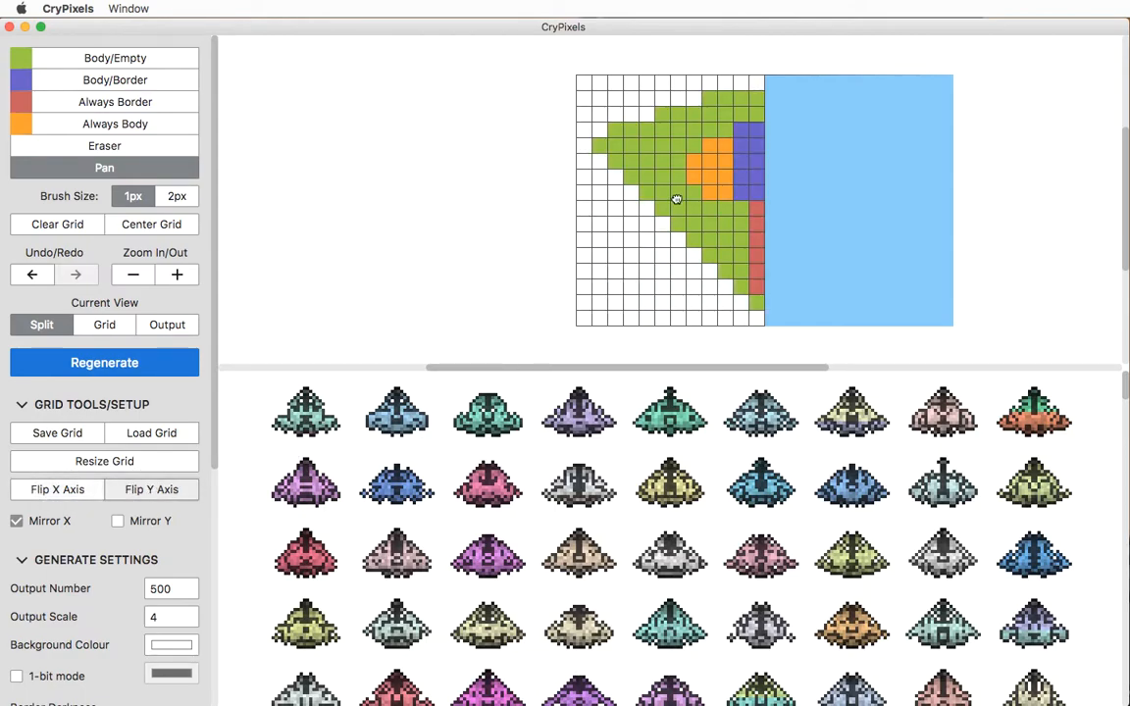
pyautogui.click(158, 494)
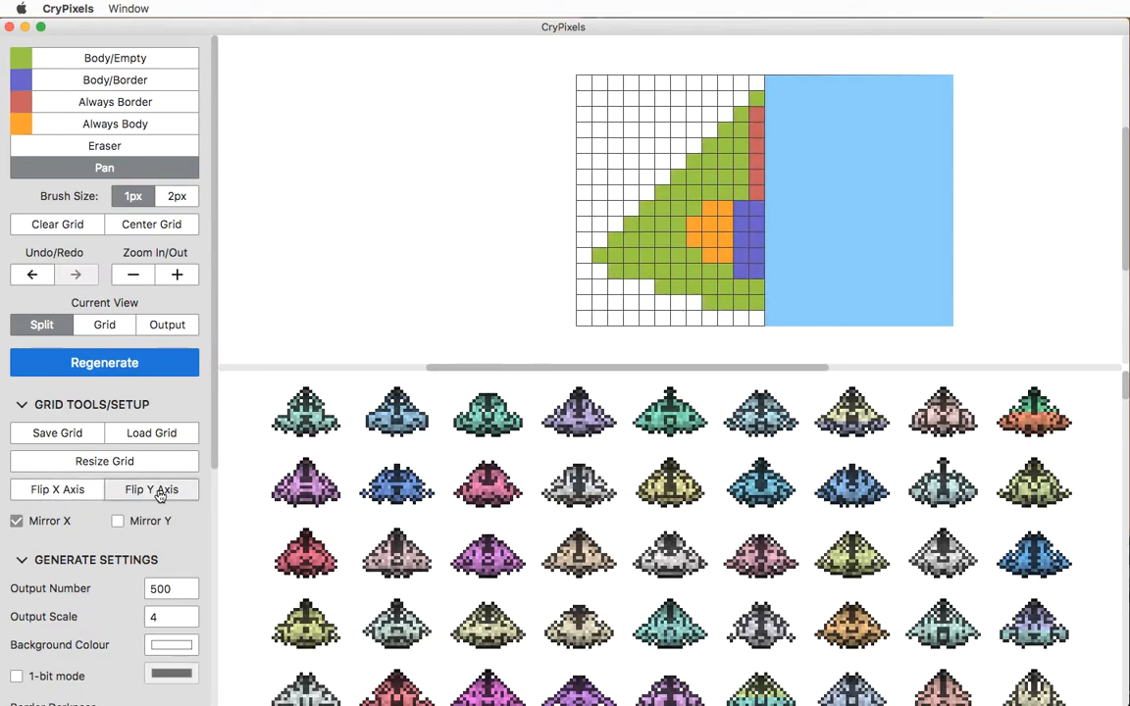
# - Resize the grid to 14 wide by 18 high using the centre pivot point
pyautogui.click(108, 461)
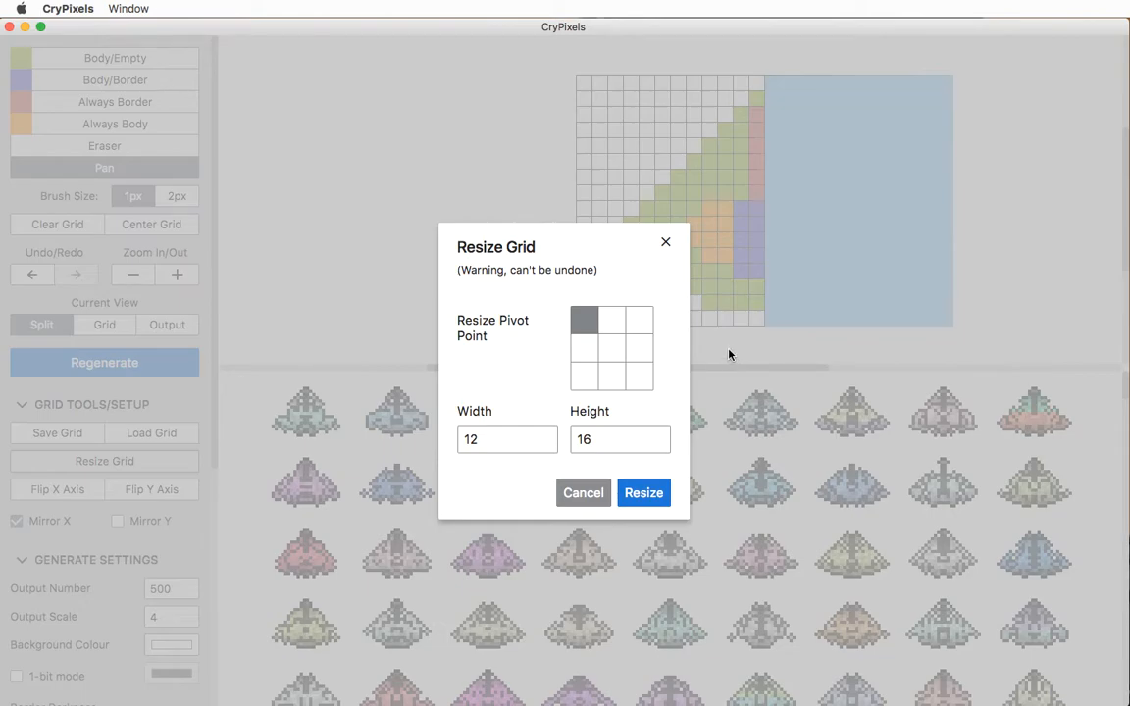
pyautogui.click(610, 351)
pyautogui.doubleClick(504, 438)
pyautogui.write('1')
pyautogui.doubleClick(608, 438)
pyautogui.write('18')
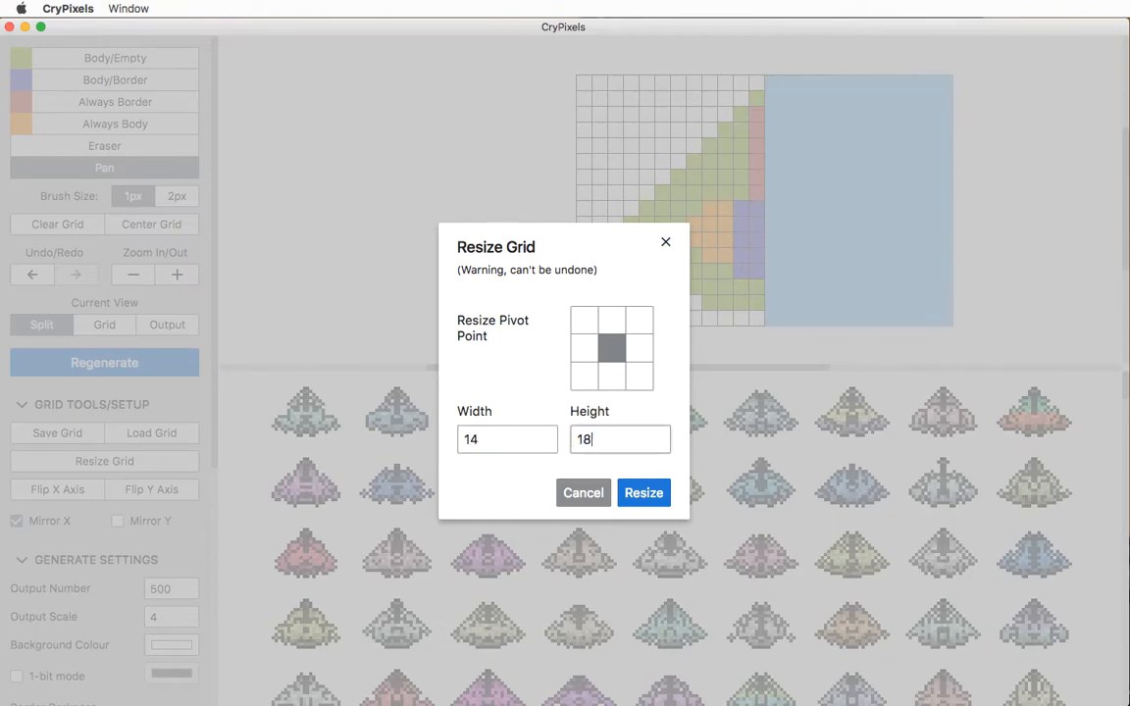
pyautogui.click(646, 493)
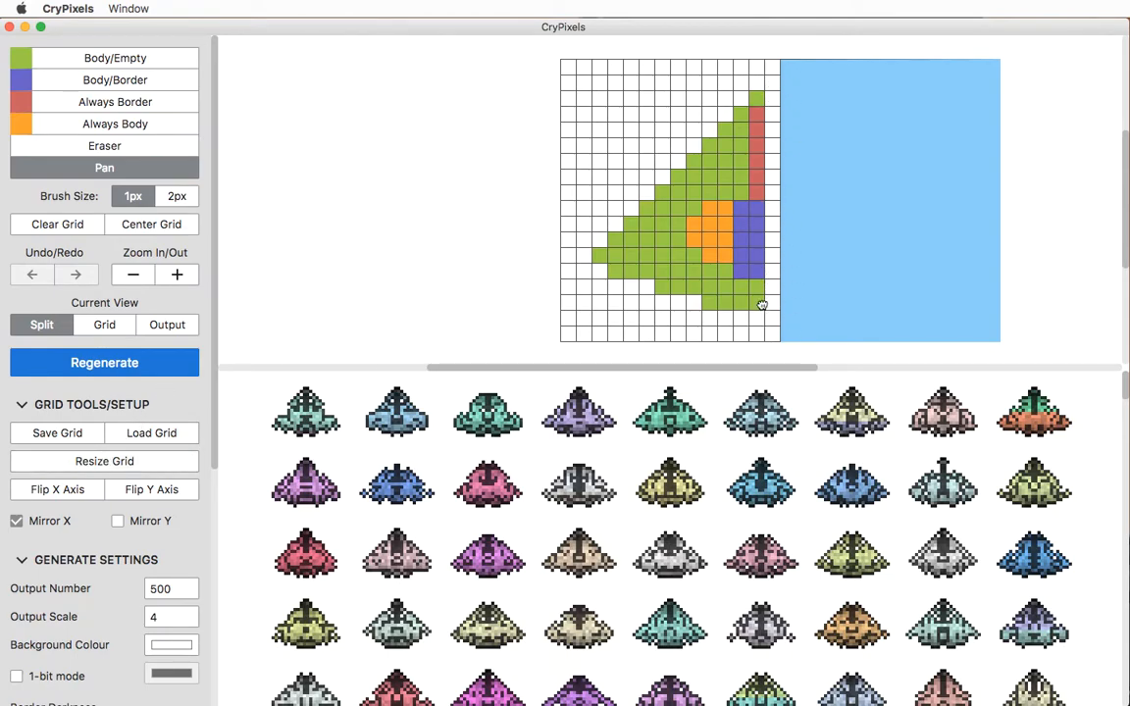
# - Resize the grid to a width of 13 using the middle-left pivot point
pyautogui.click(106, 460)
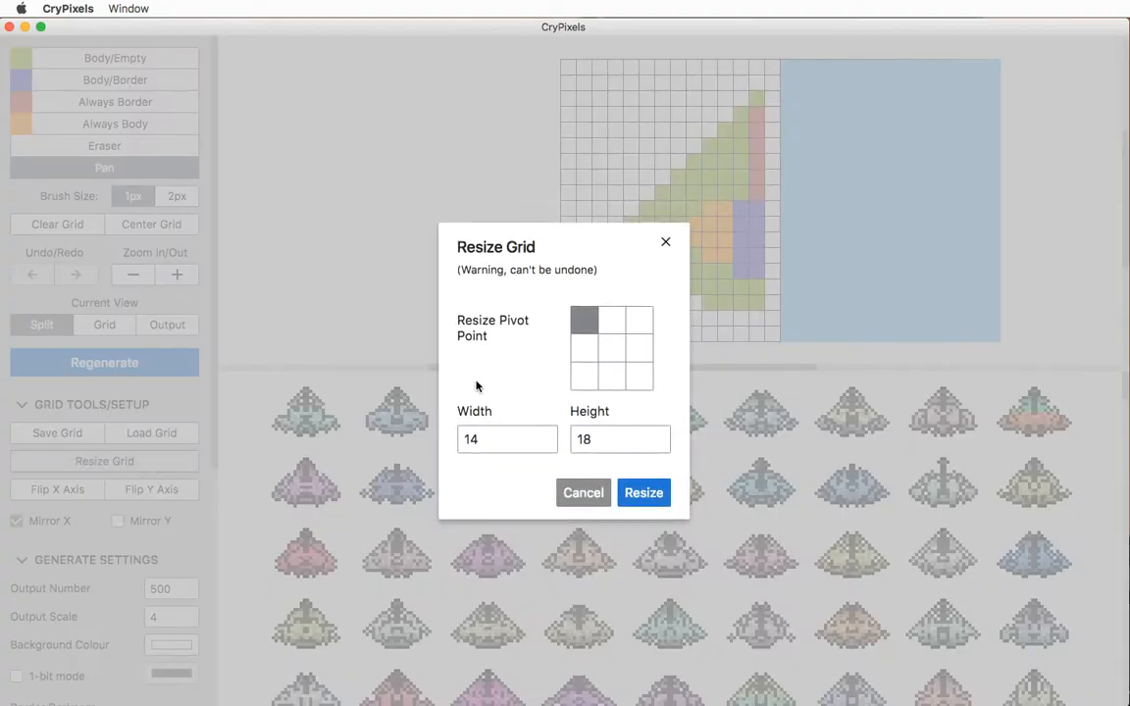
pyautogui.click(584, 348)
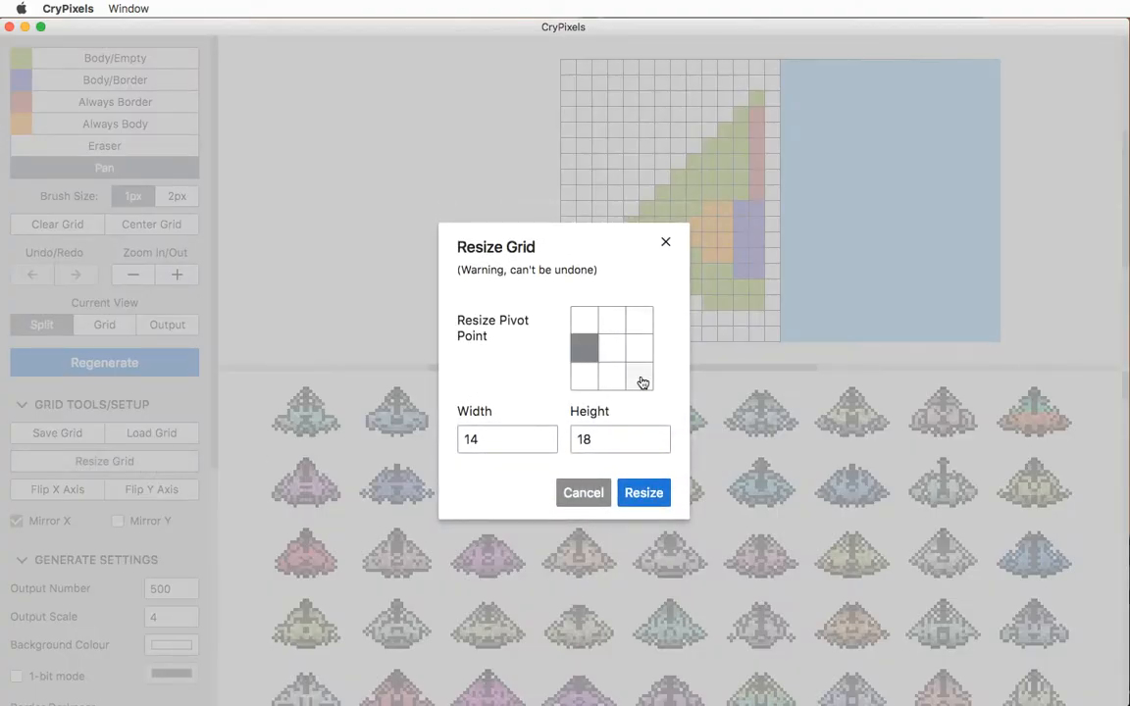
pyautogui.doubleClick(601, 440)
pyautogui.doubleClick(504, 440)
pyautogui.write('13')
pyautogui.press('Return')
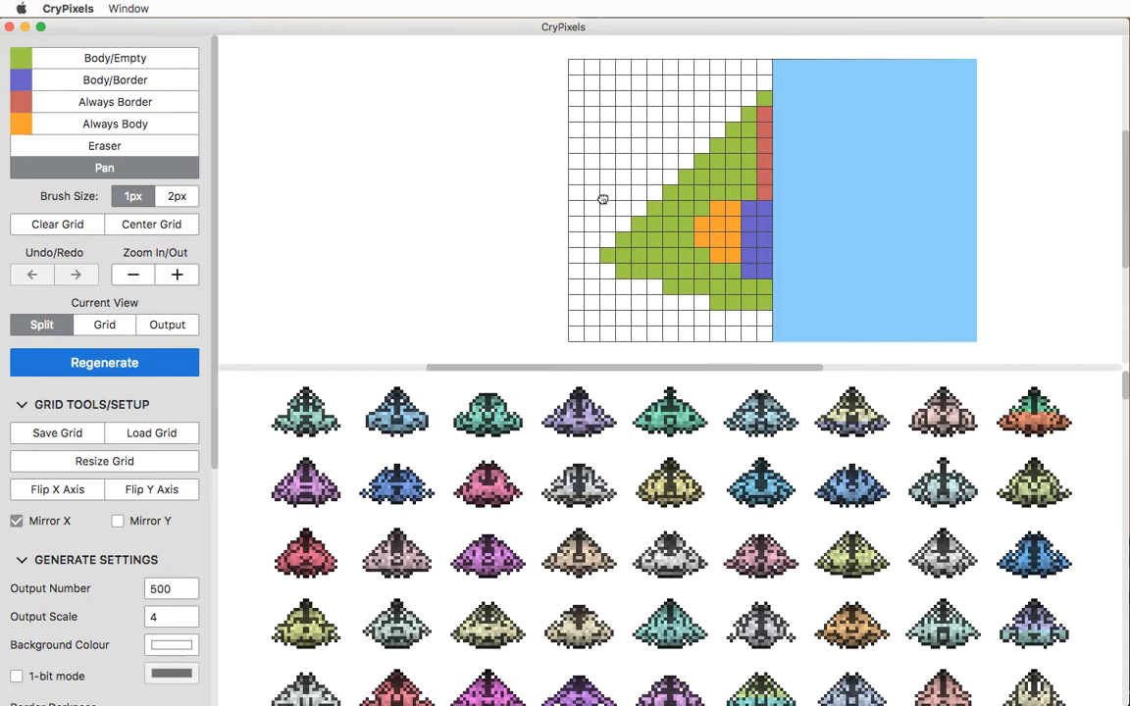
# - Resize the grid to 12 wide by 16 high using the middle-right pivot point
pyautogui.click(139, 460)
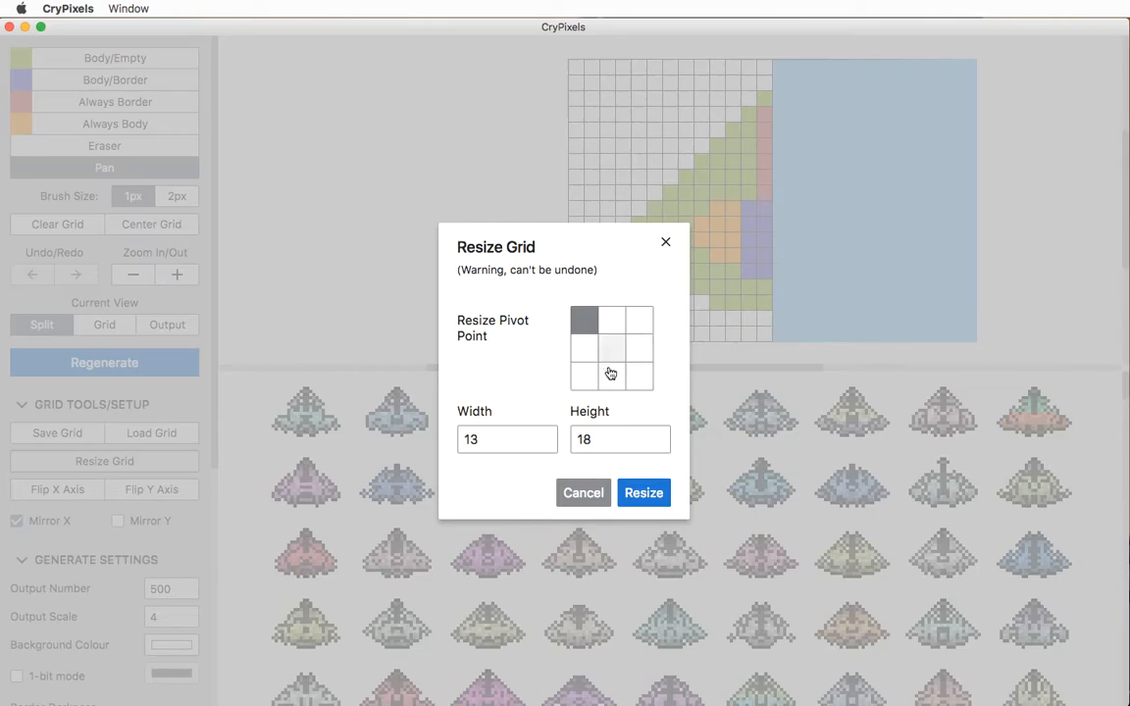
pyautogui.click(667, 244)
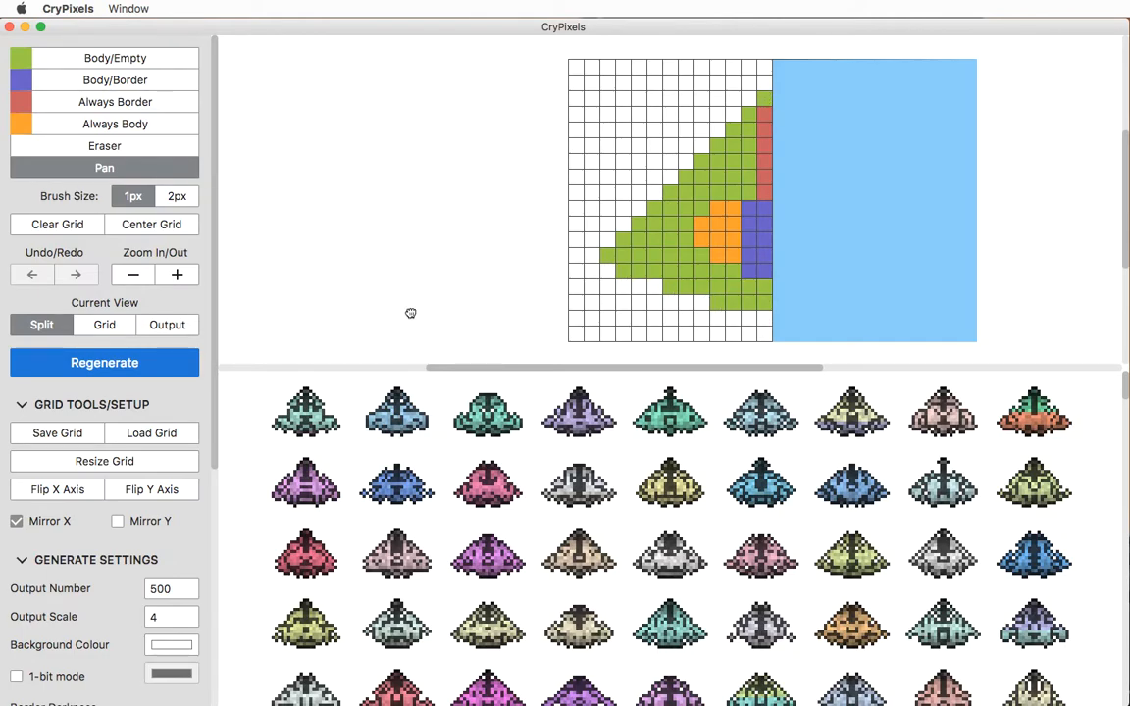
pyautogui.click(108, 461)
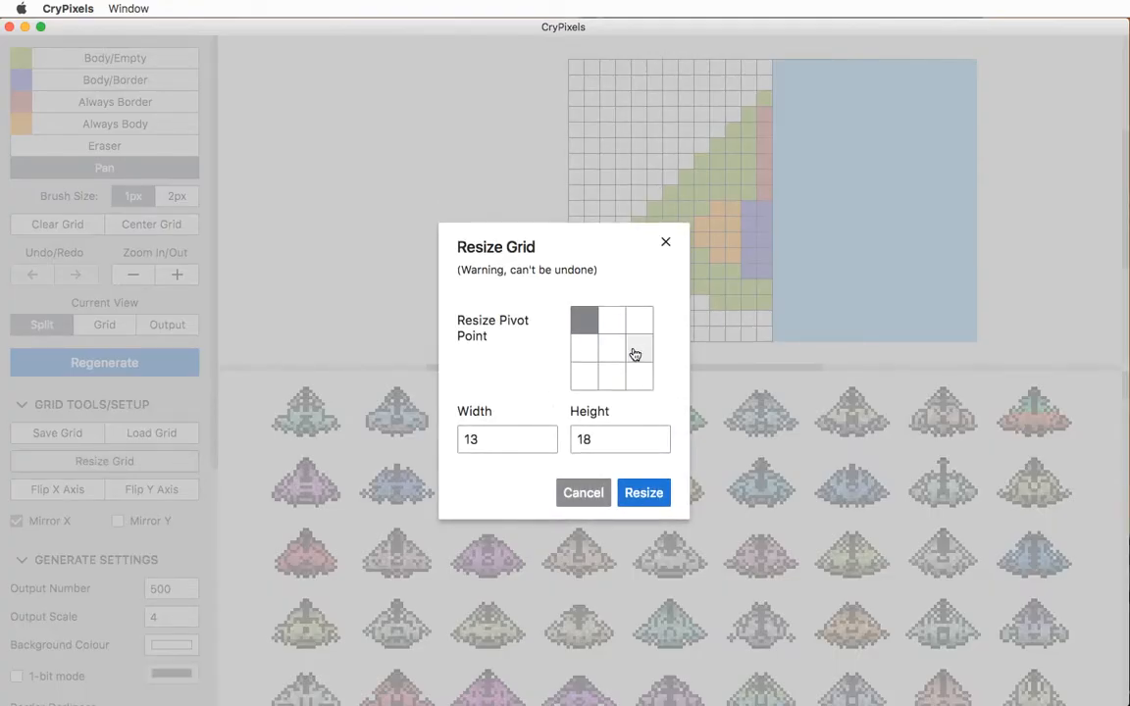
pyautogui.click(634, 354)
pyautogui.doubleClick(490, 438)
pyautogui.write('12')
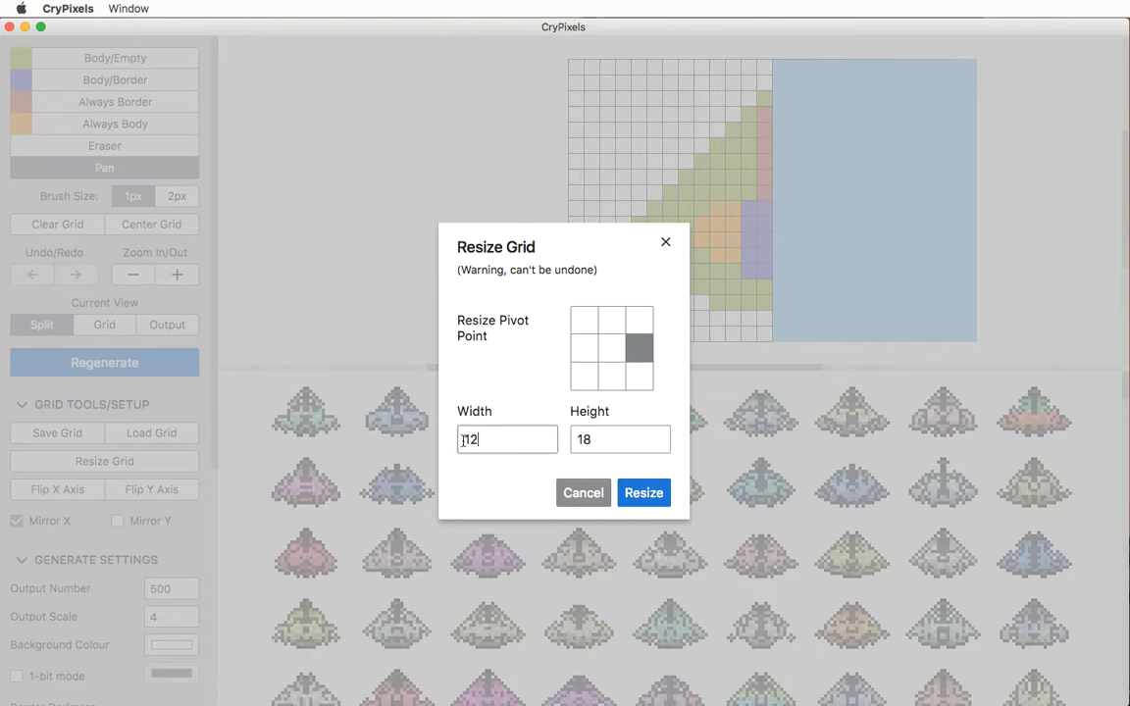
pyautogui.doubleClick(609, 438)
pyautogui.write('16')
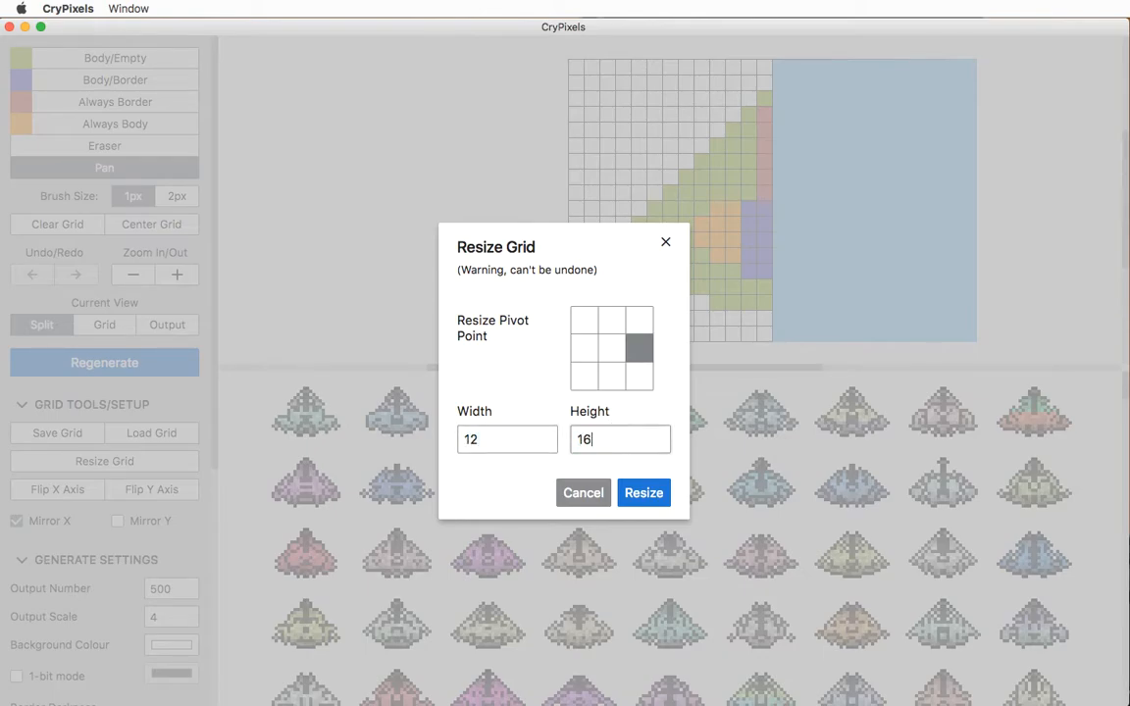
pyautogui.click(663, 490)
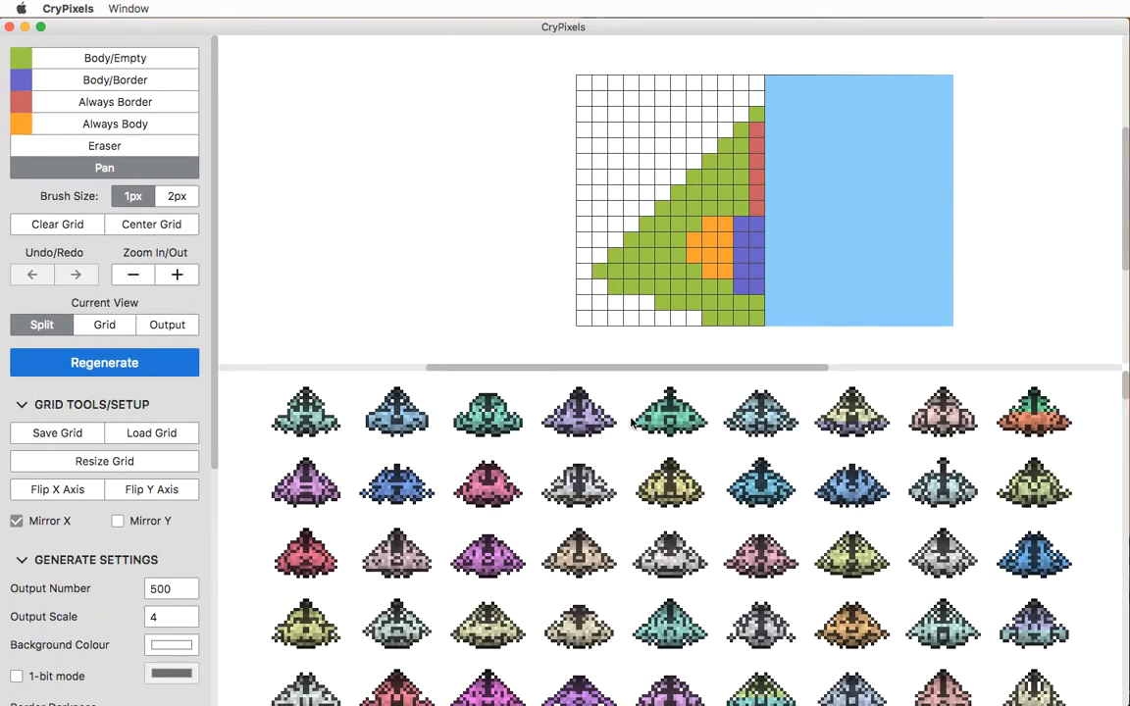
# - Resize the grid to a height of 15 using the bottom-centre pivot point
pyautogui.click(83, 461)
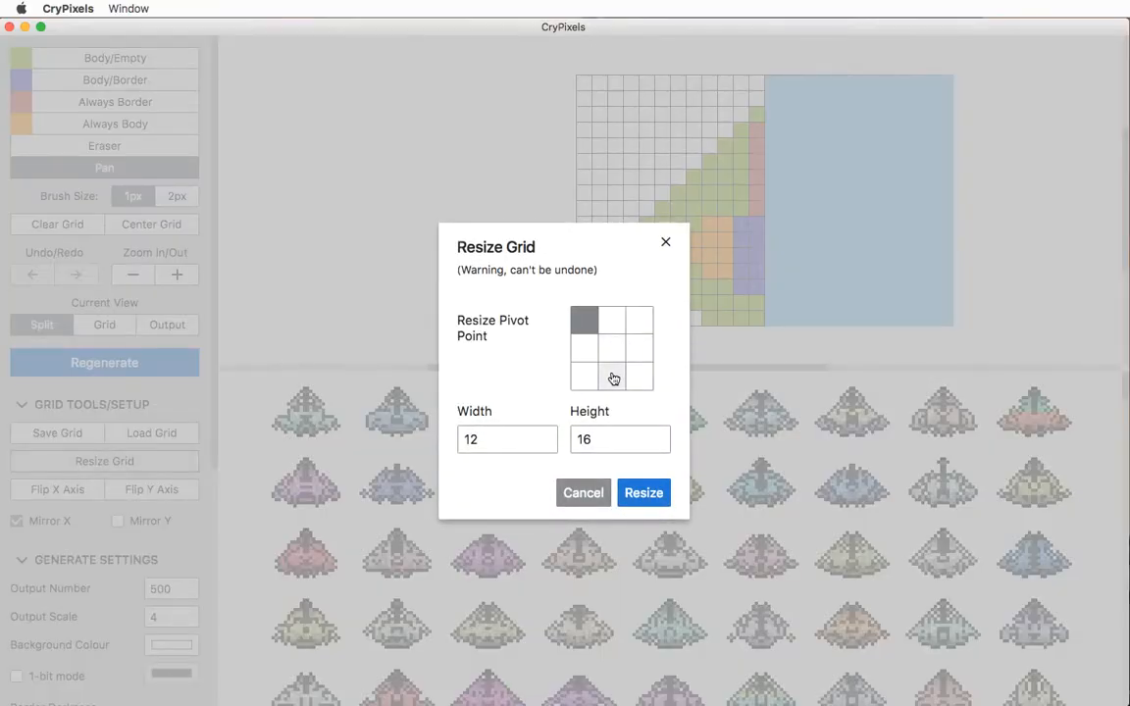
pyautogui.click(613, 379)
pyautogui.doubleClick(605, 434)
pyautogui.write('15')
pyautogui.click(643, 493)
# - Resize the grid to a height of 16 using the top-left pivot point
pyautogui.click(104, 461)
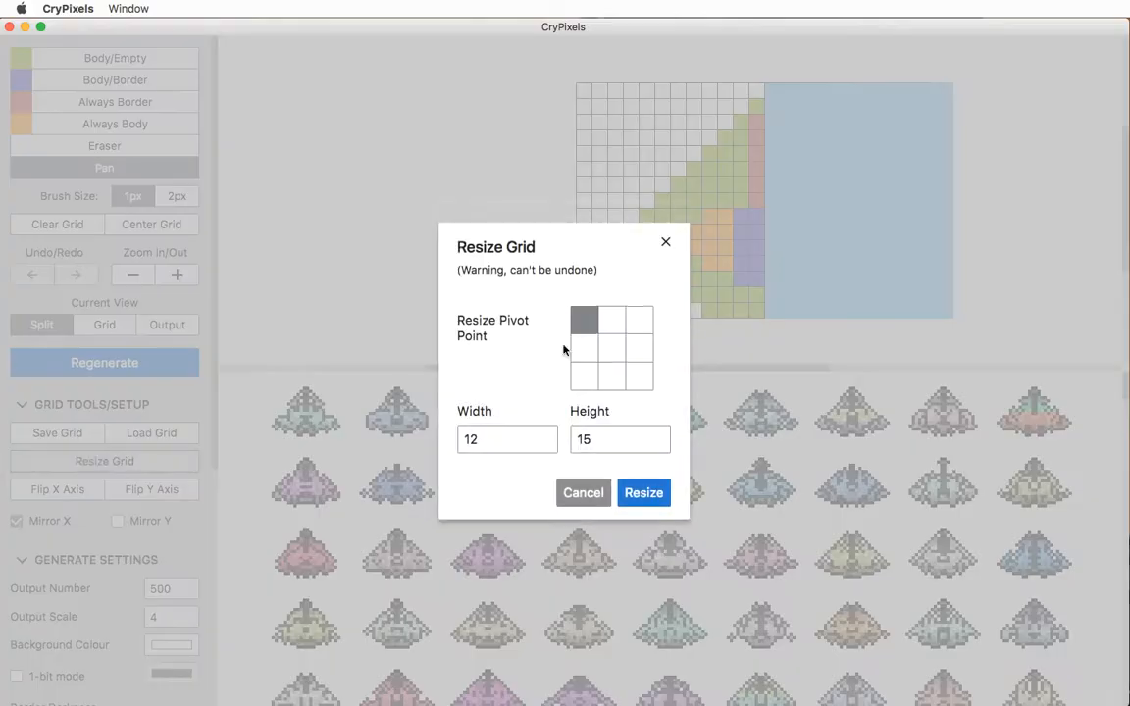
pyautogui.doubleClick(598, 439)
pyautogui.write('16')
pyautogui.click(662, 496)
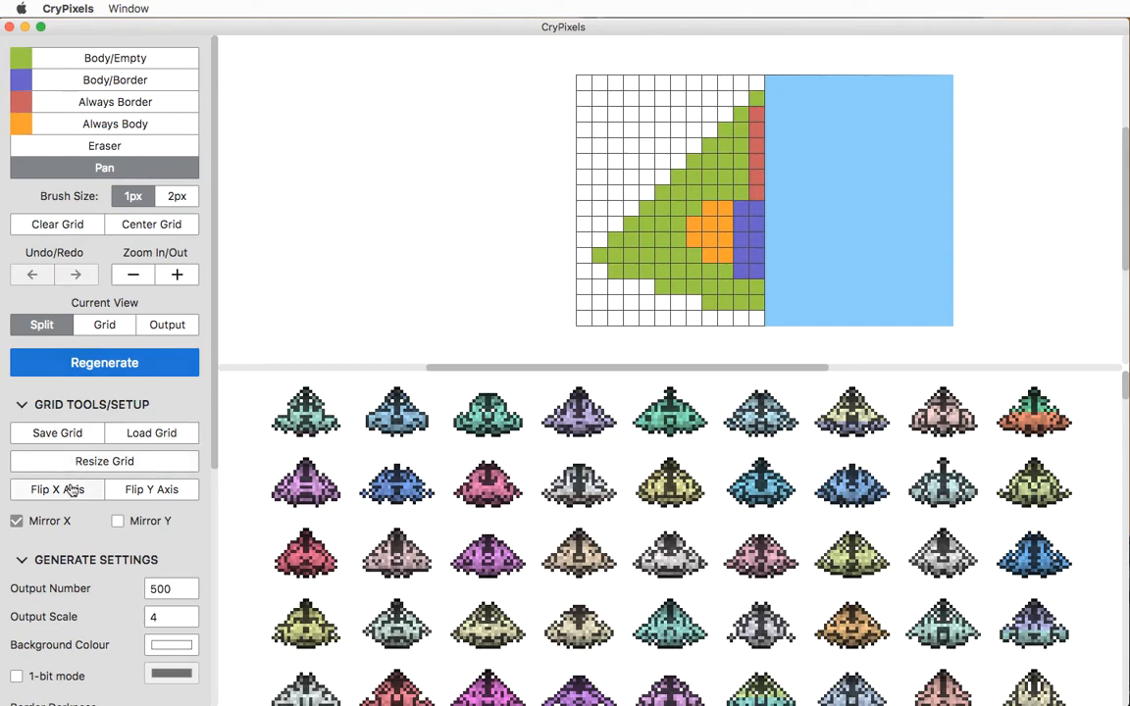
# - Clear the whole grid and resize it to 4 wide by 4 high
pyautogui.click(59, 224)
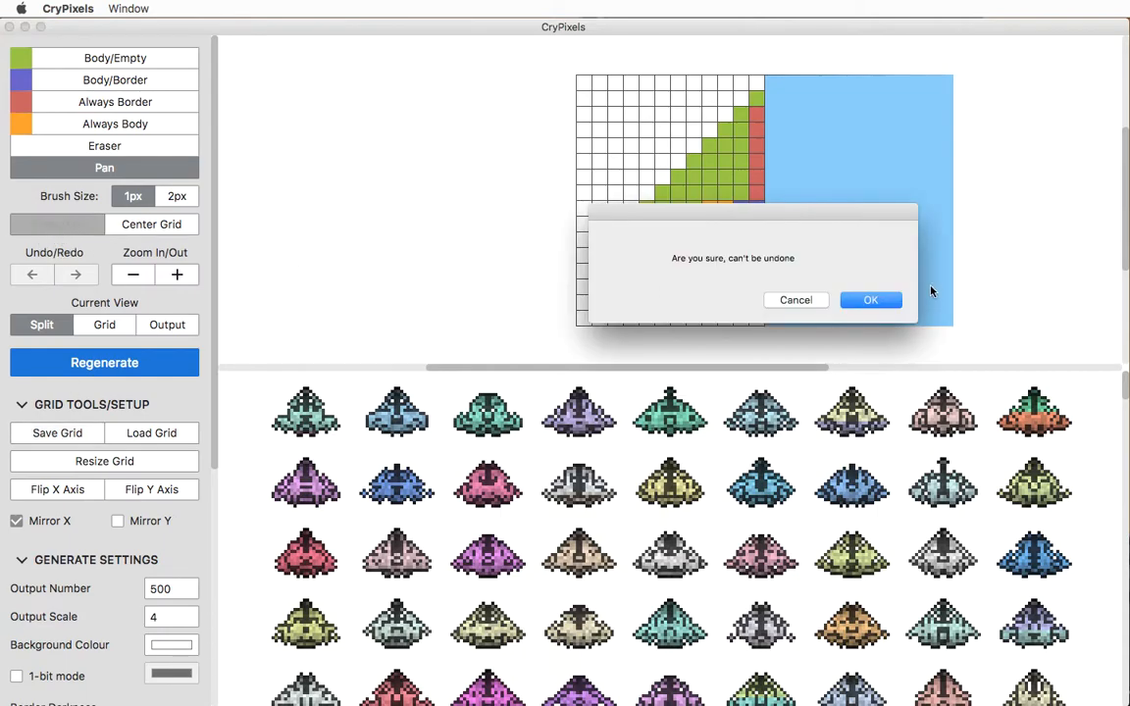
pyautogui.click(881, 299)
pyautogui.click(101, 461)
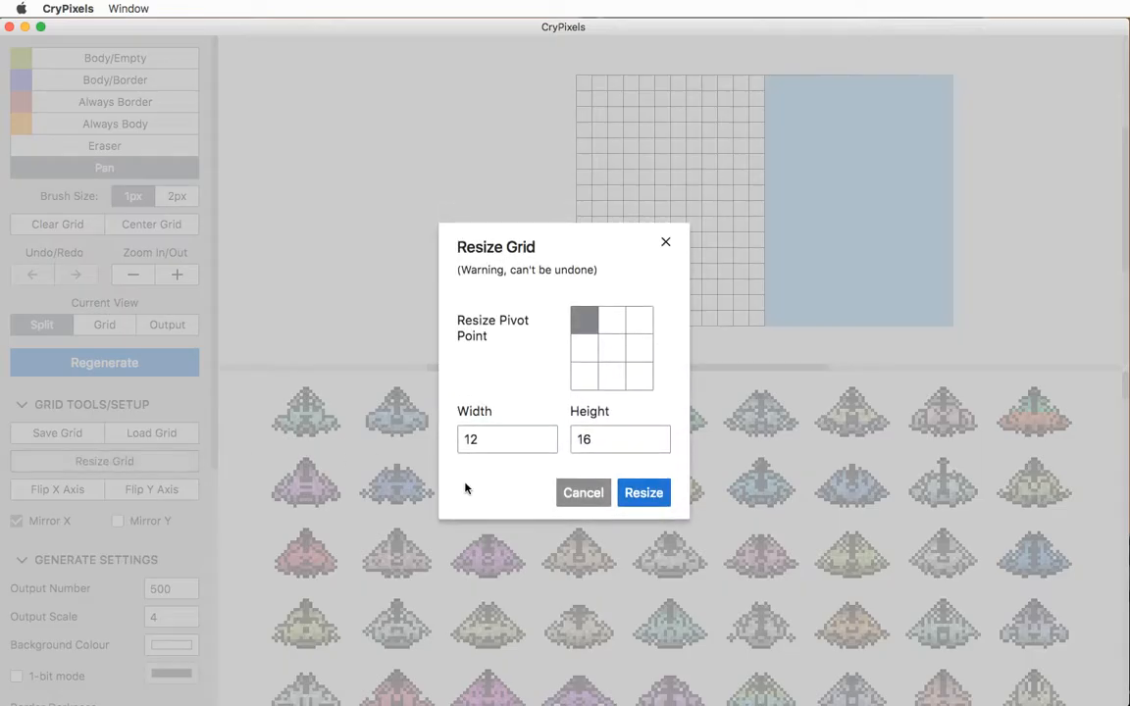
pyautogui.doubleClick(495, 438)
pyautogui.write('4')
pyautogui.press('Tab')
pyautogui.click(650, 492)
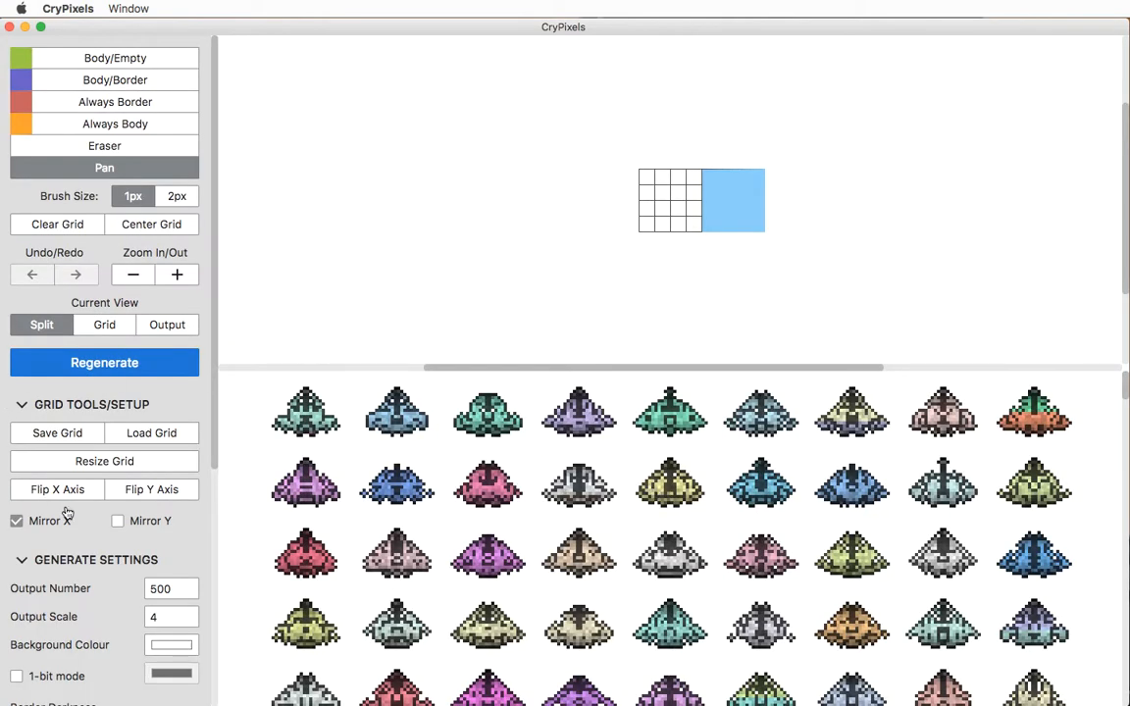
# - Enable Mirror Y and fill the lower-right 3 by 3 cells of the grid with Body/Empty
pyautogui.click(118, 521)
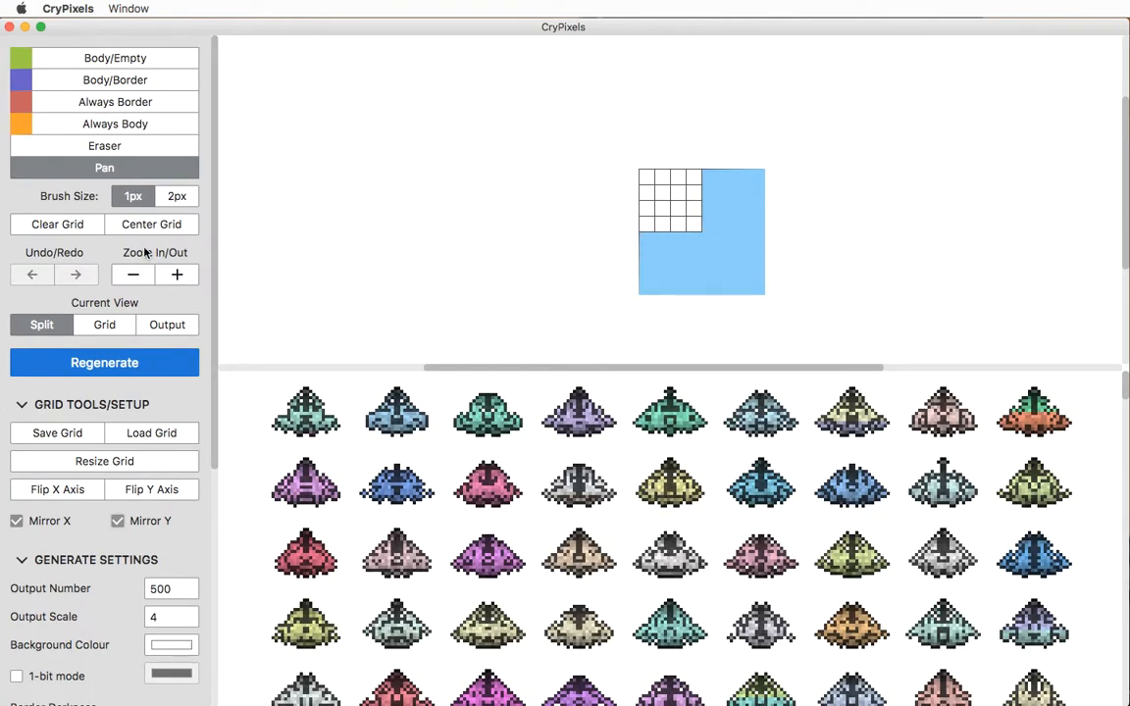
pyautogui.click(98, 405)
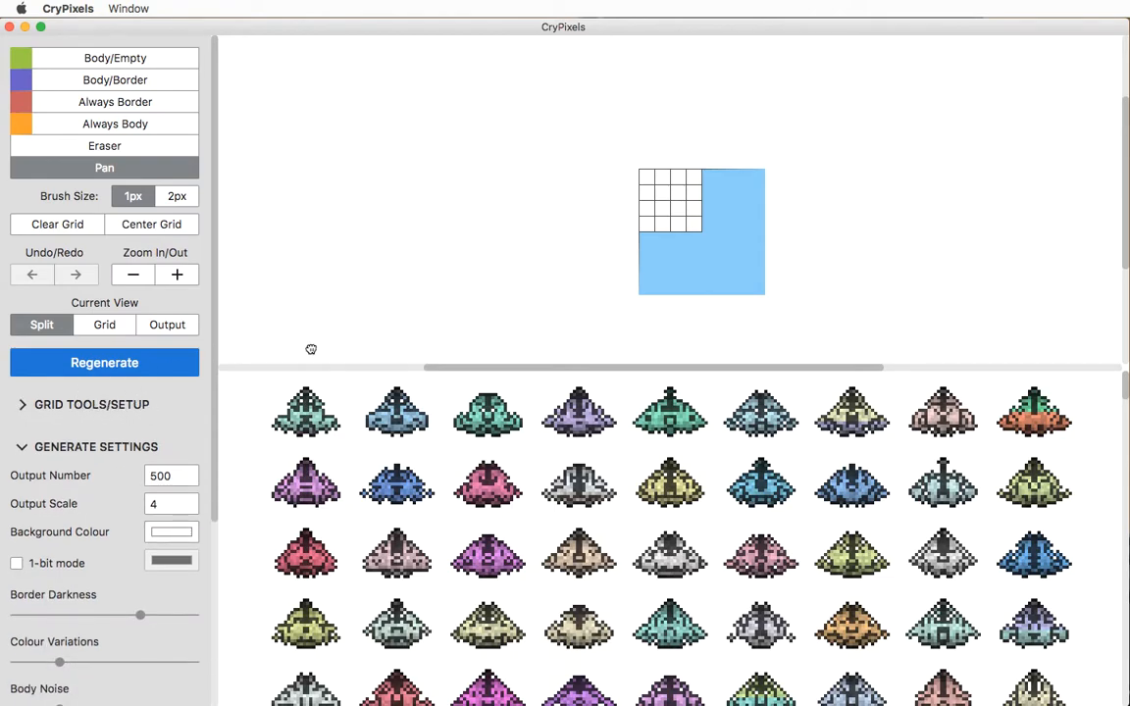
pyautogui.click(126, 62)
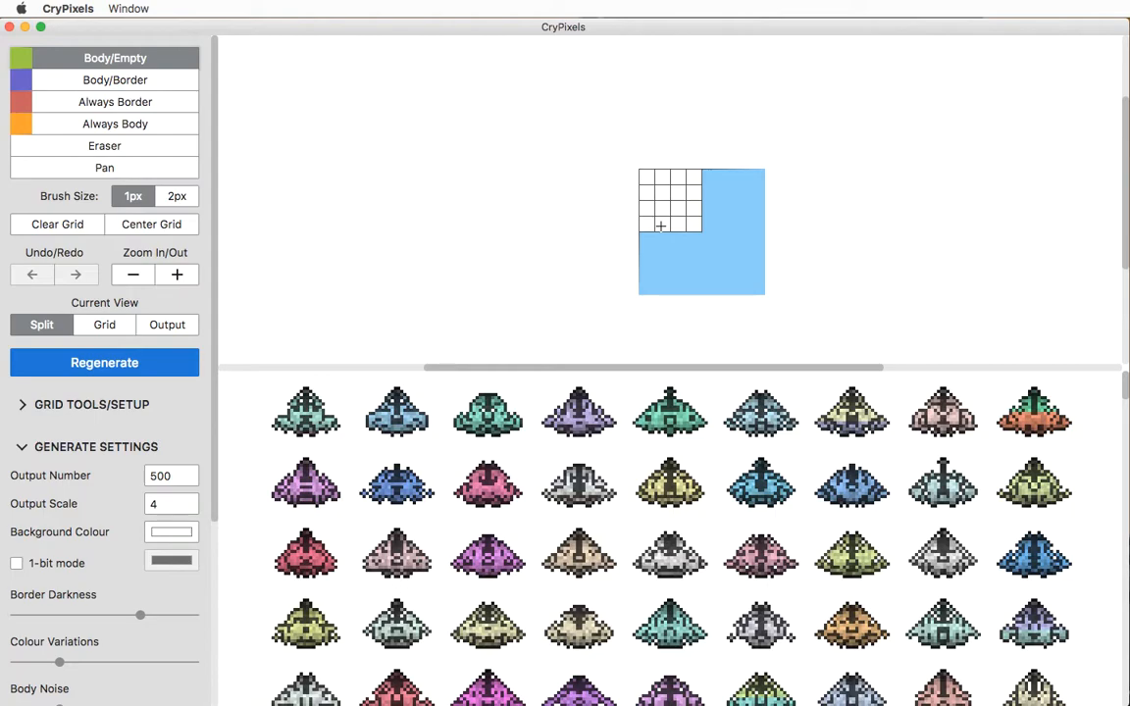
pyautogui.moveTo(667, 226)
pyautogui.mouseDown()
pyautogui.moveTo(662, 196)
pyautogui.moveTo(720, 191)
pyautogui.moveTo(699, 199)
pyautogui.moveTo(694, 223)
pyautogui.moveTo(666, 202)
pyautogui.moveTo(685, 224)
pyautogui.mouseUp()
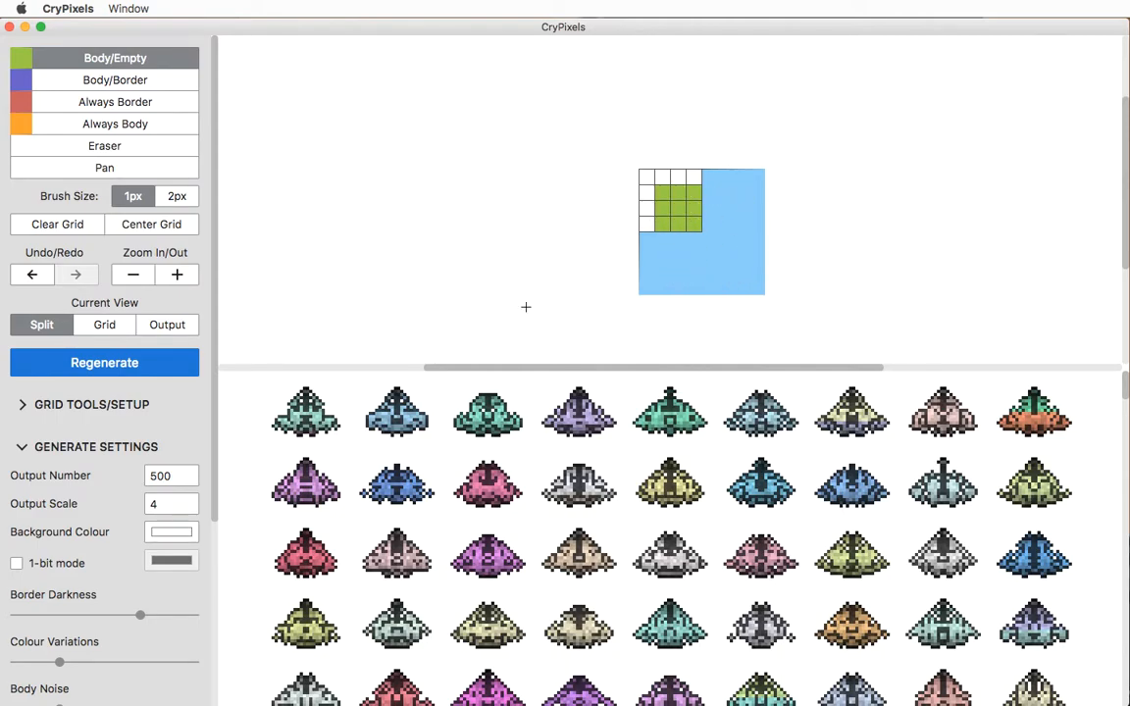
# - Regenerate the sprites from the small template, review them in Output view and return to Split view
pyautogui.click(126, 367)
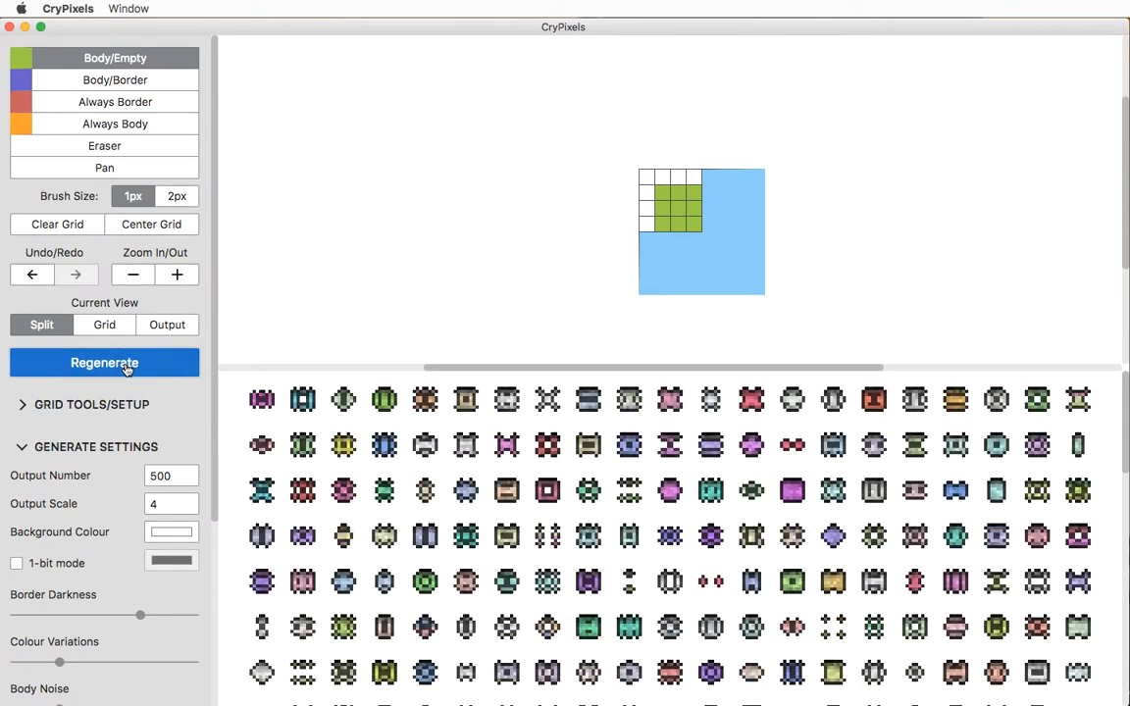
pyautogui.click(167, 325)
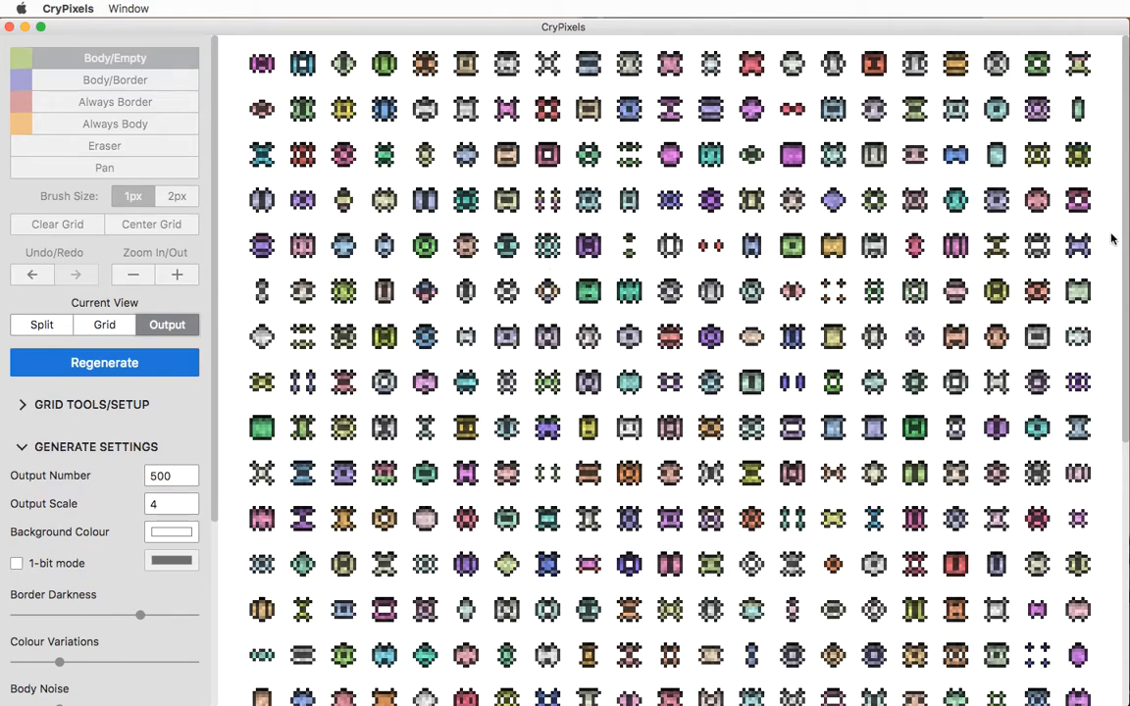
pyautogui.moveTo(1125, 211); pyautogui.dragTo(1122, 106)
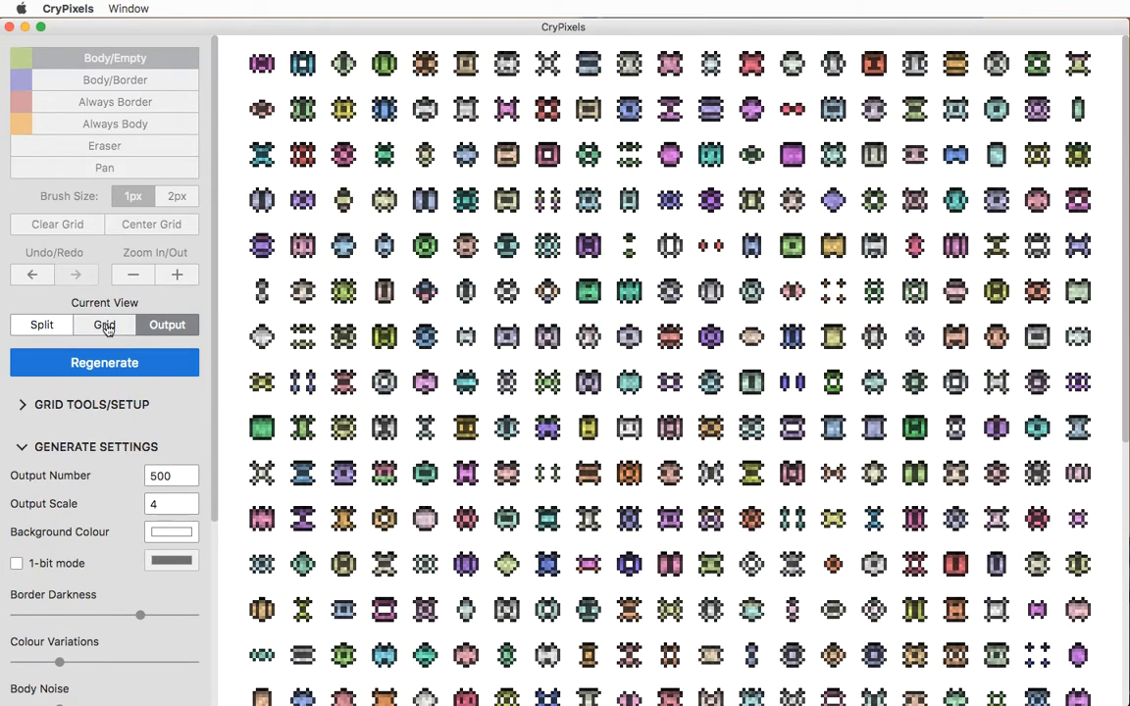
pyautogui.click(43, 325)
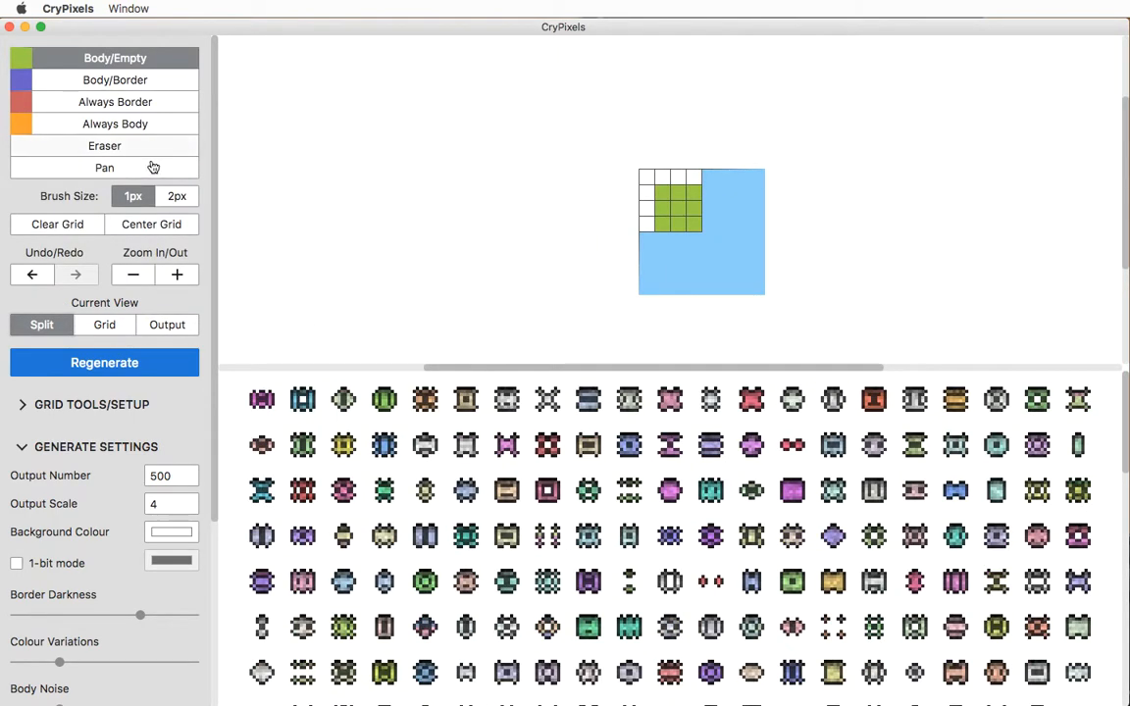
# - Resize the grid to 5 by 5 and extend the Body/Empty area to the lower-right 4 by 4 cells
pyautogui.click(106, 403)
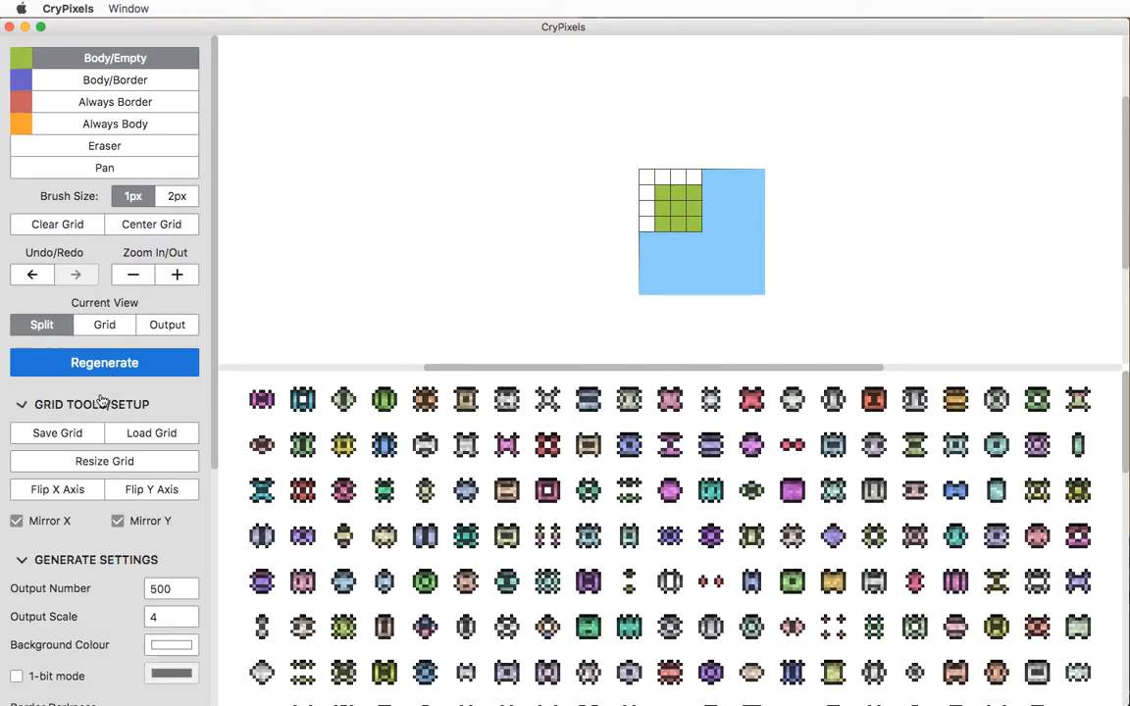
pyautogui.click(103, 467)
pyautogui.doubleClick(500, 442)
pyautogui.write('5')
pyautogui.press('Tab')
pyautogui.write('5')
pyautogui.click(643, 492)
pyautogui.moveTo(660, 232)
pyautogui.mouseDown()
pyautogui.moveTo(698, 236)
pyautogui.moveTo(698, 184)
pyautogui.mouseUp()
# - Erase the three upper-left corner cells of the green block, then regenerate and look through the sprites
pyautogui.click(44, 147)
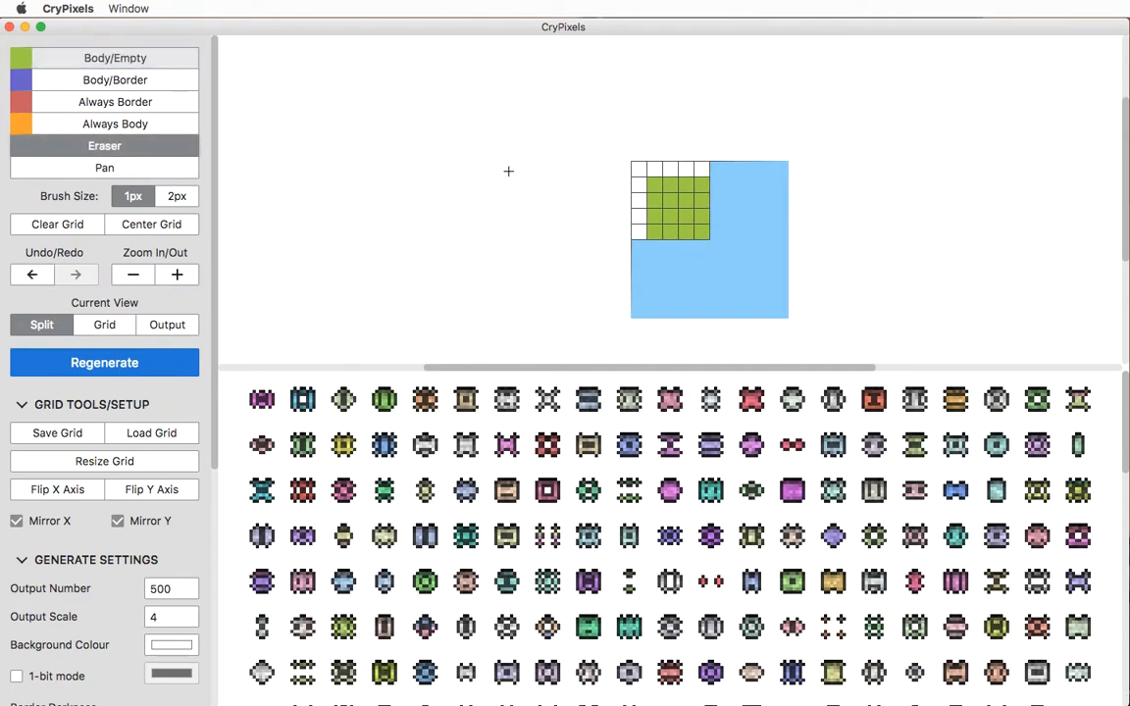
pyautogui.click(654, 186)
pyautogui.click(654, 201)
pyautogui.click(669, 186)
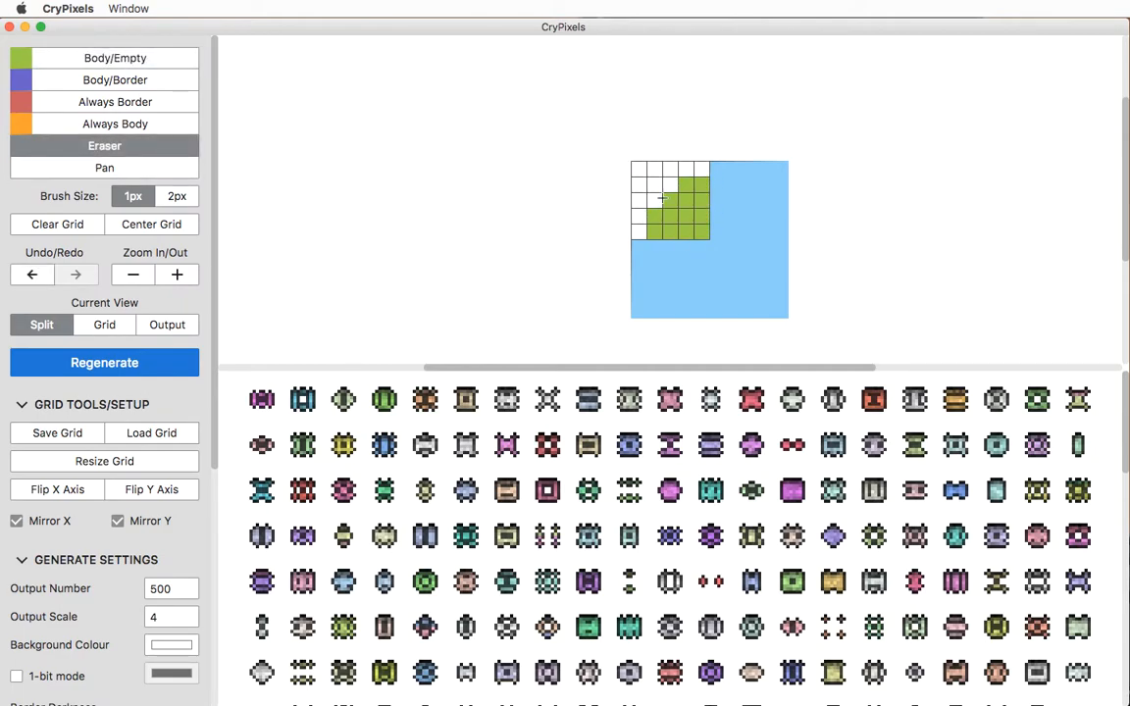
pyautogui.click(122, 362)
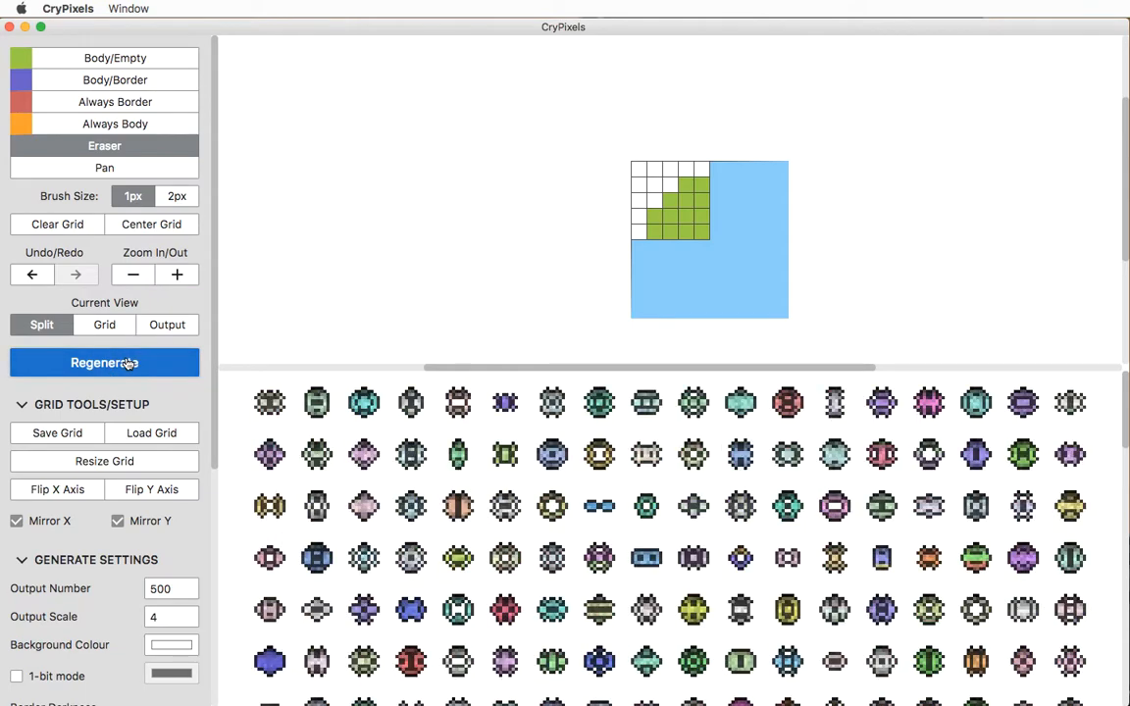
pyautogui.moveTo(1118, 437); pyautogui.dragTo(1122, 383)
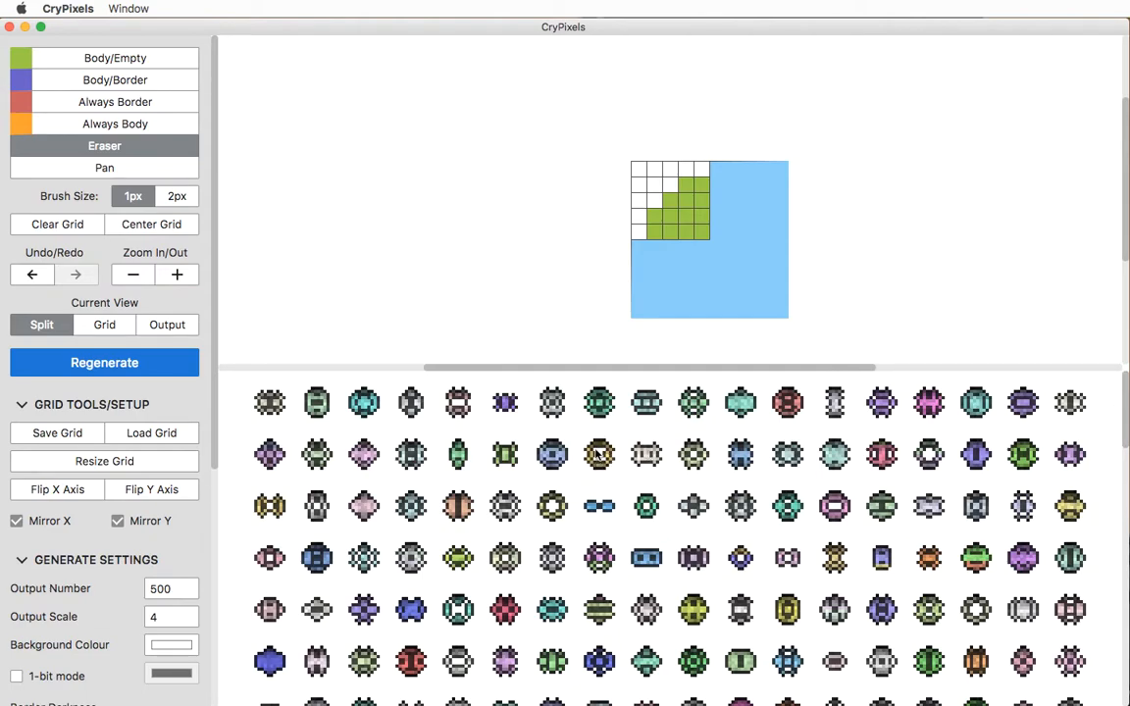
# - Paint the lower-right 2 by 2 cells of the template as Body/Border and regenerate the sprites
pyautogui.click(116, 81)
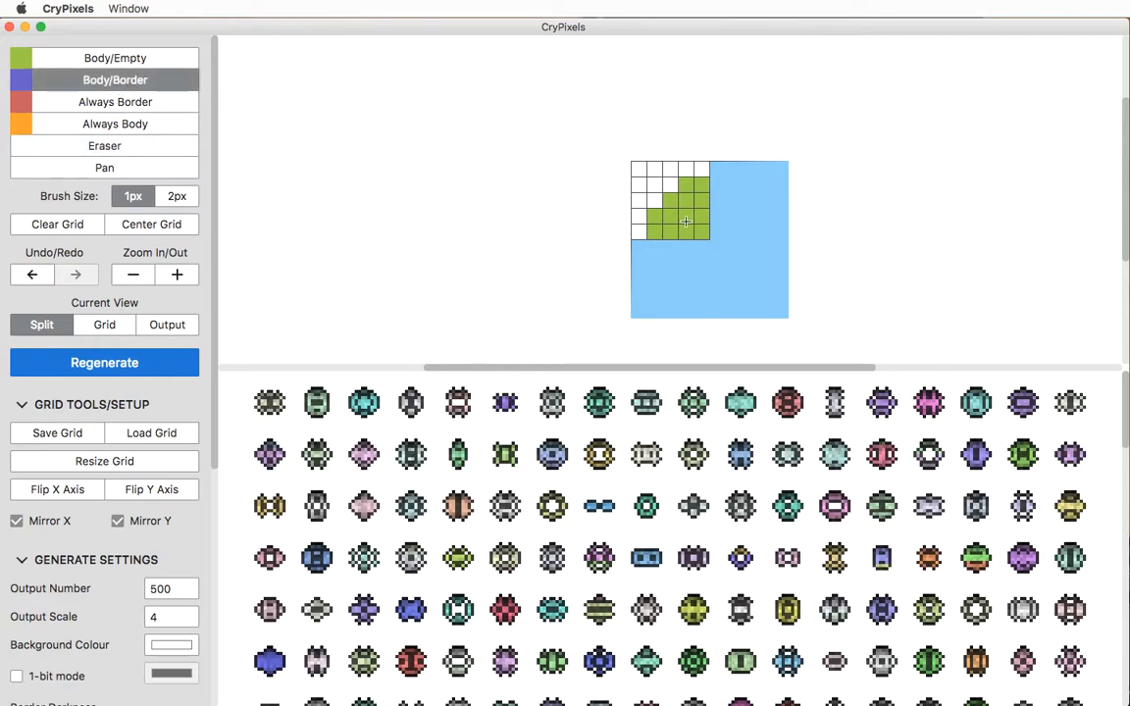
pyautogui.moveTo(681, 230)
pyautogui.mouseDown()
pyautogui.moveTo(702, 222)
pyautogui.moveTo(702, 231)
pyautogui.mouseUp()
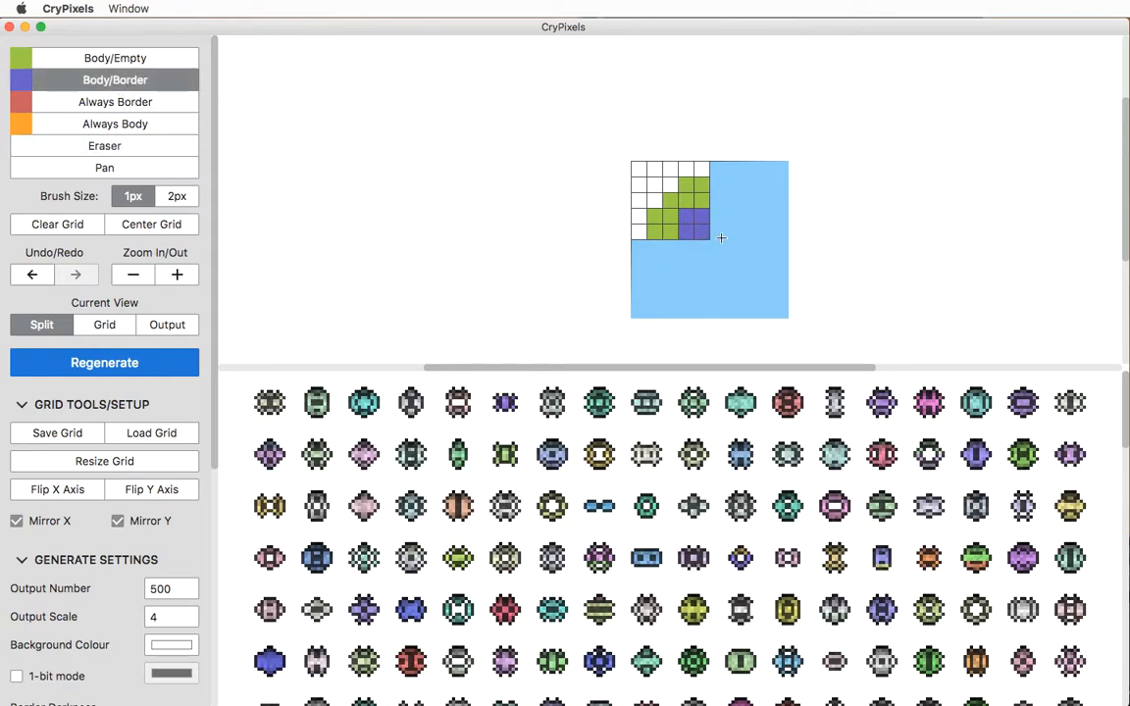
pyautogui.click(110, 366)
pyautogui.click(110, 366)
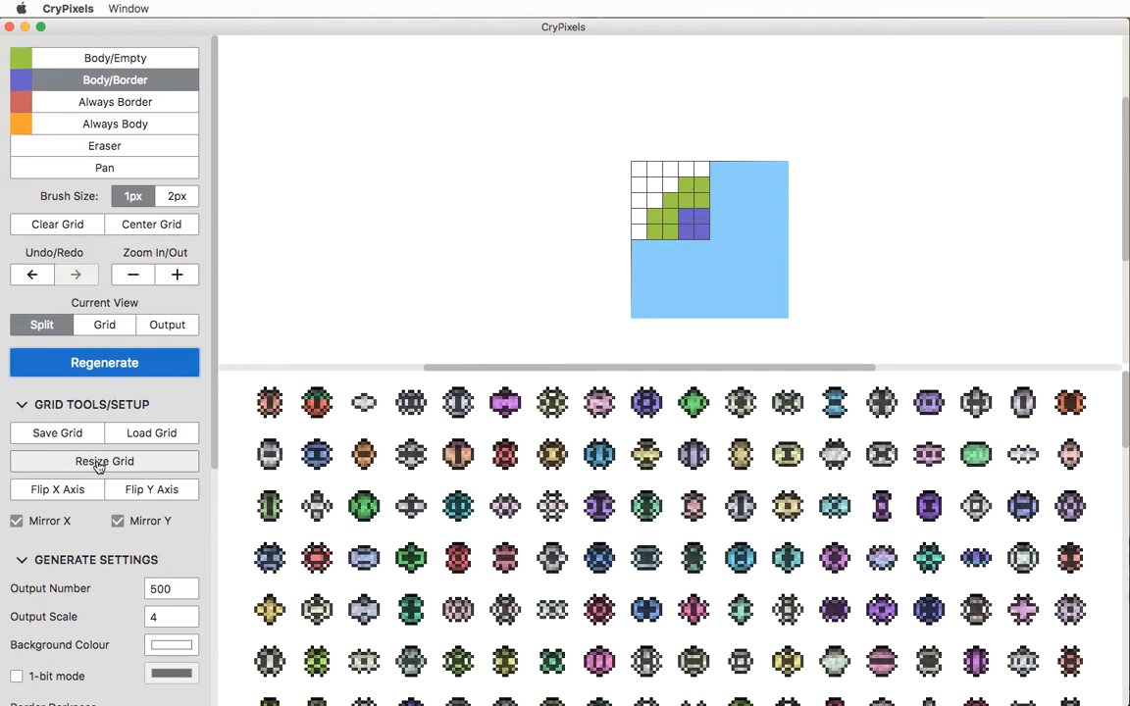
# - Load the example grid sword-2.crypix and regenerate the sprites from it
pyautogui.click(169, 433)
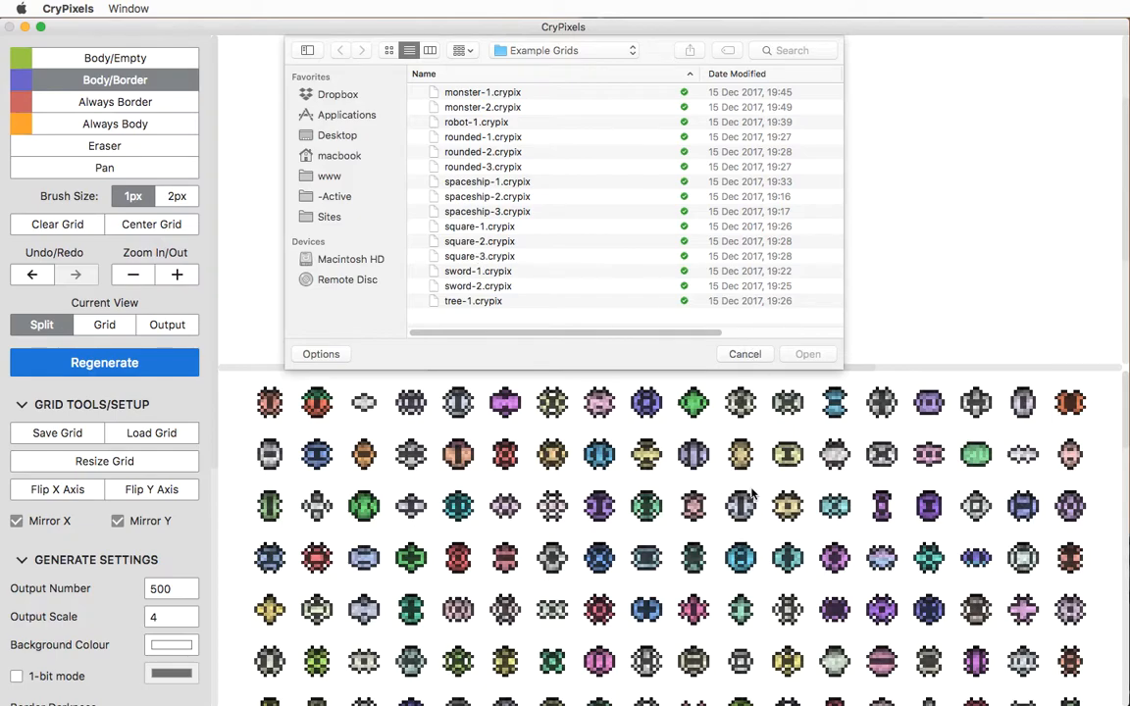
pyautogui.click(454, 284)
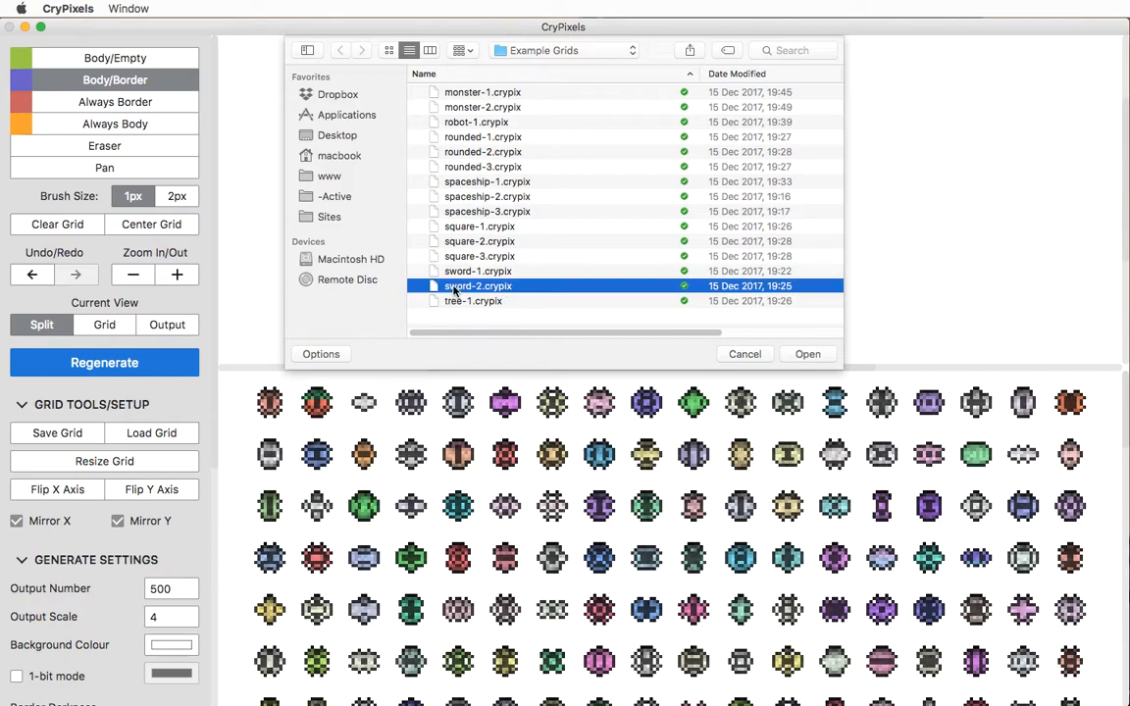
pyautogui.click(815, 355)
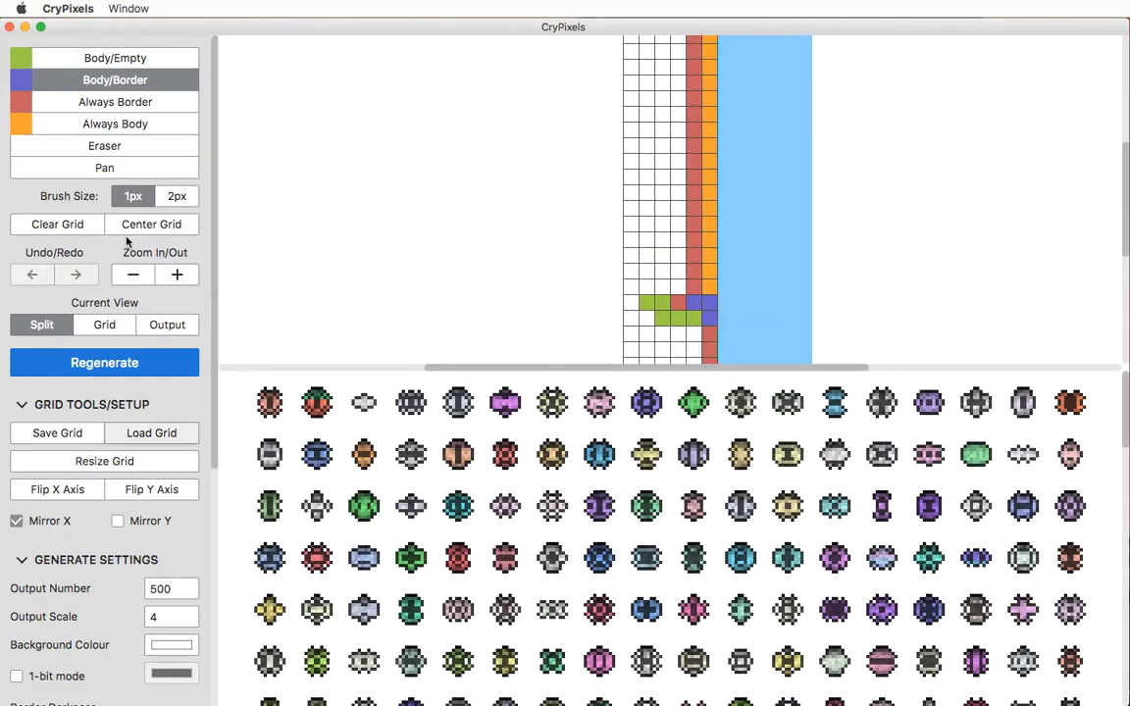
pyautogui.click(134, 275)
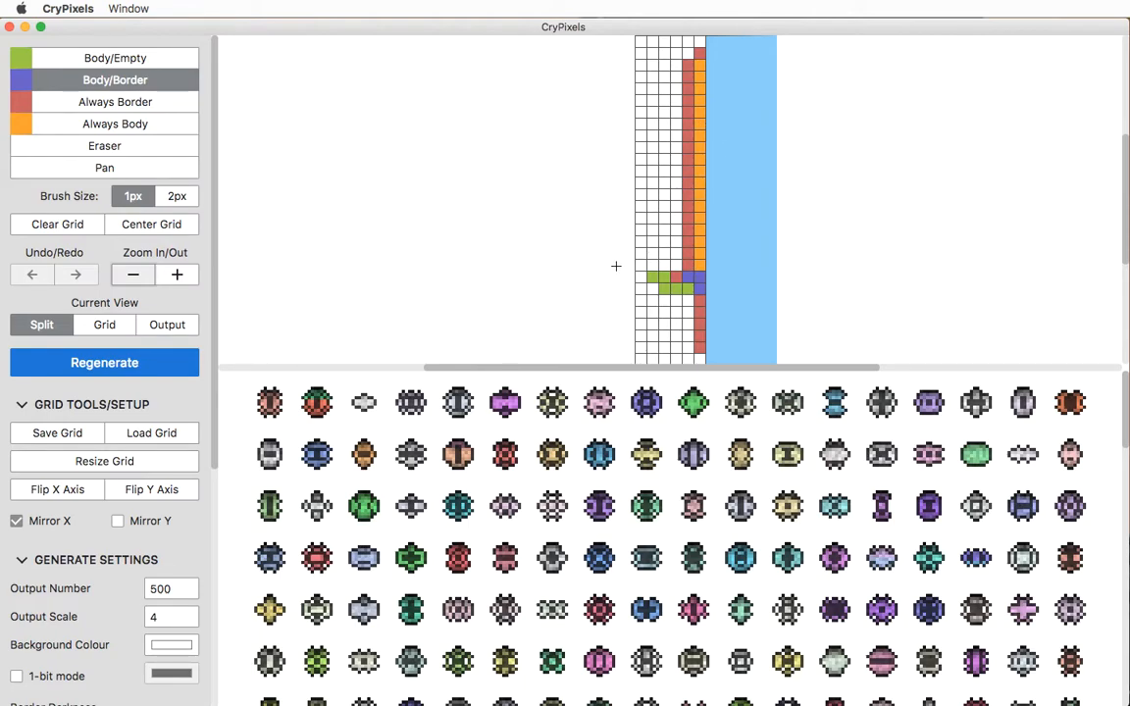
pyautogui.click(86, 403)
pyautogui.click(111, 366)
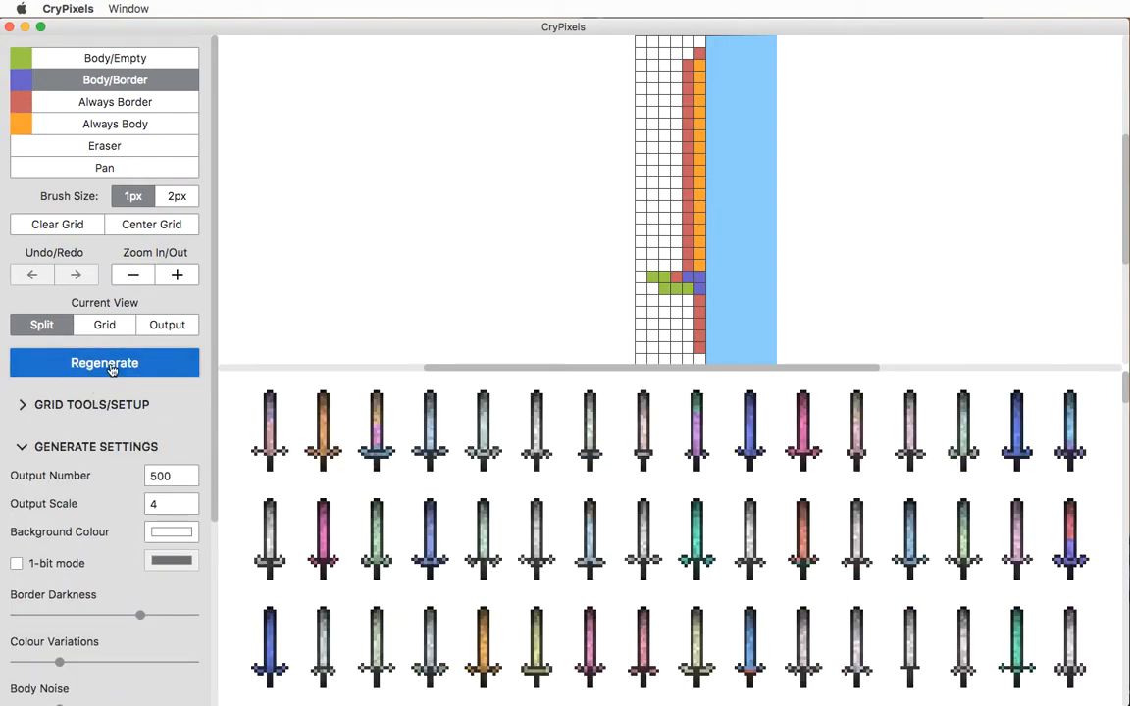
# - Show only the generated swords in Output view and bring the remaining generate settings into view
pyautogui.click(169, 324)
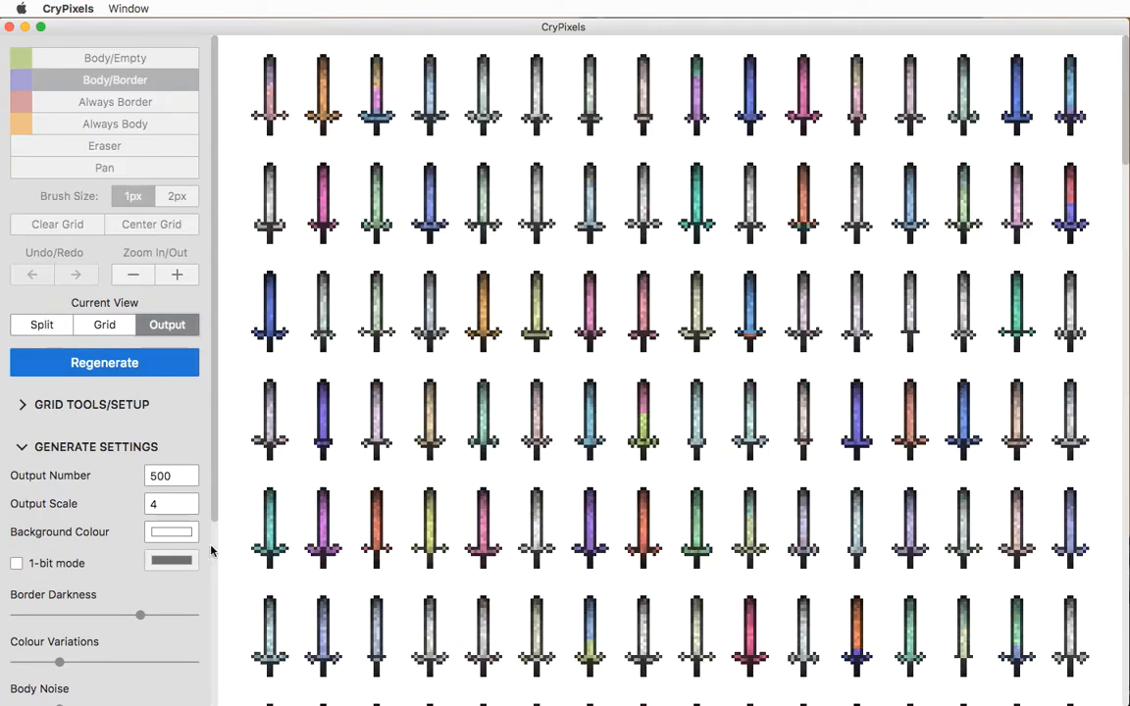
pyautogui.scroll(-3, 118, 446)
pyautogui.scroll(-5, 132, 454)
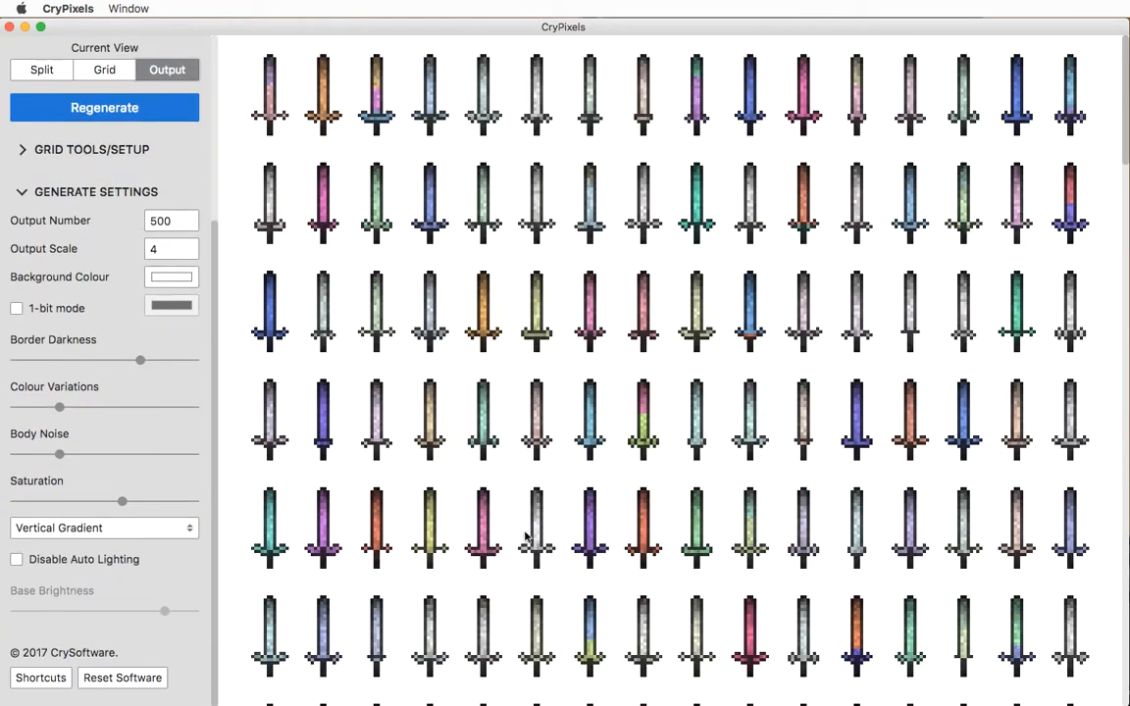
# - Set Body Noise to 15 and Colour Variations to 0, and choose Horizontal Gradient as the gradient direction
pyautogui.moveTo(59, 454); pyautogui.dragTo(42, 461)
pyautogui.moveTo(59, 406)
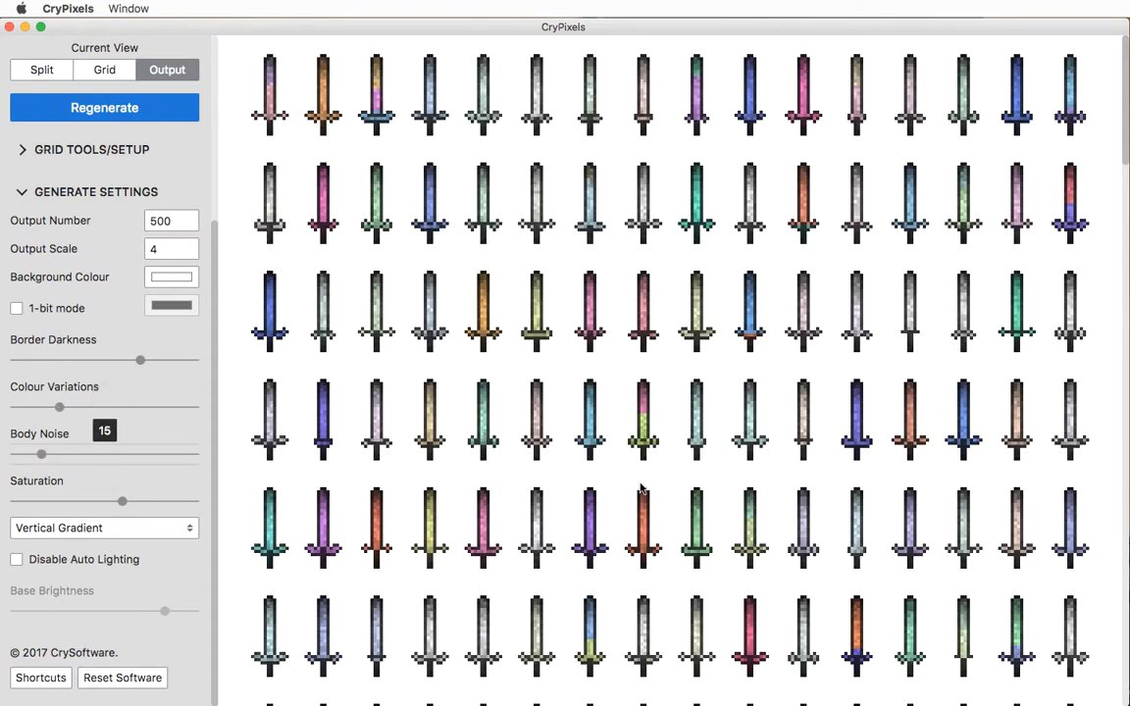
pyautogui.click(108, 528)
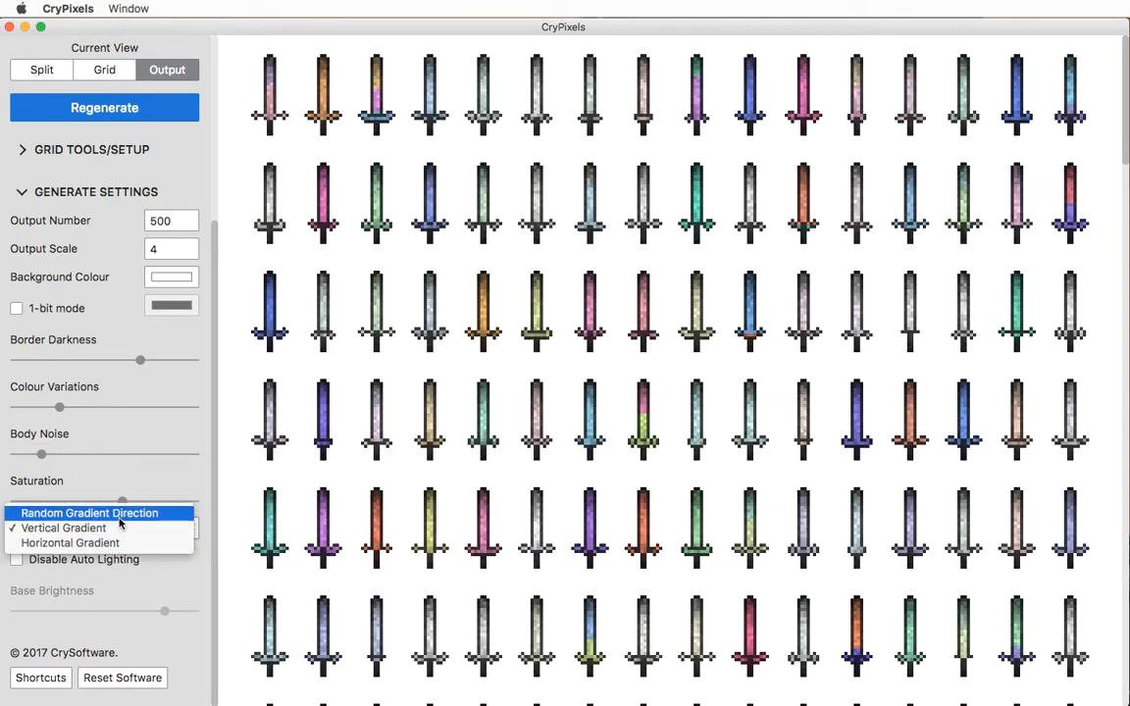
pyautogui.click(59, 405)
pyautogui.moveTo(57, 405); pyautogui.dragTo(14, 407)
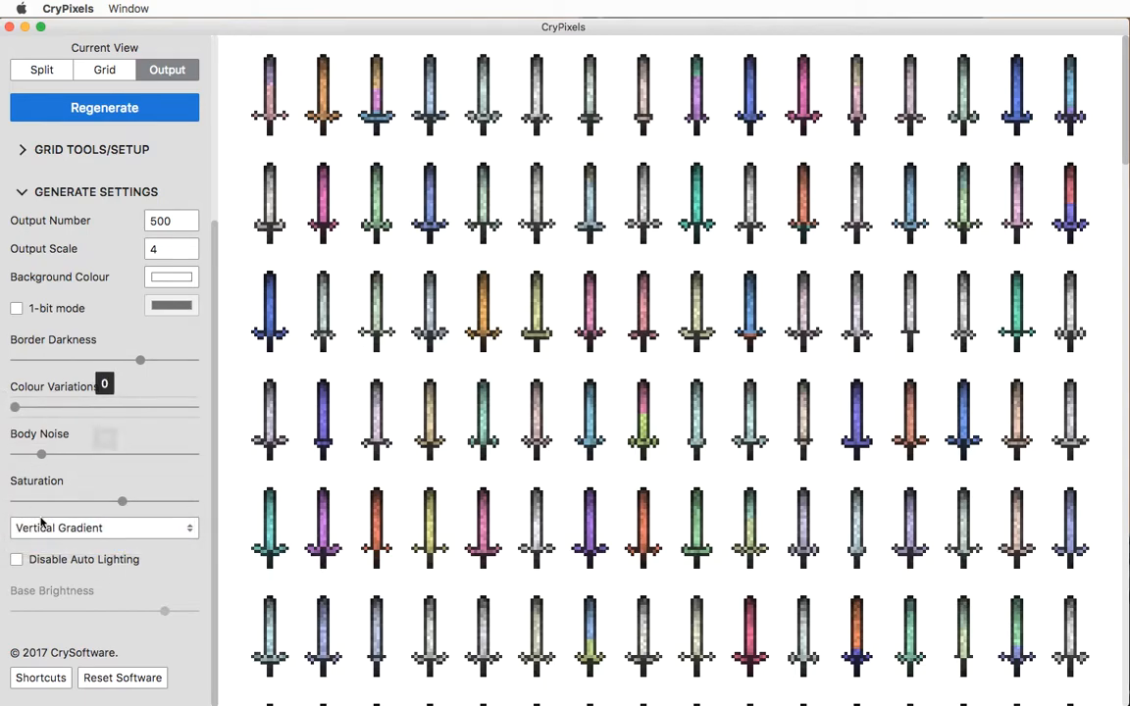
pyautogui.click(76, 529)
pyautogui.click(66, 542)
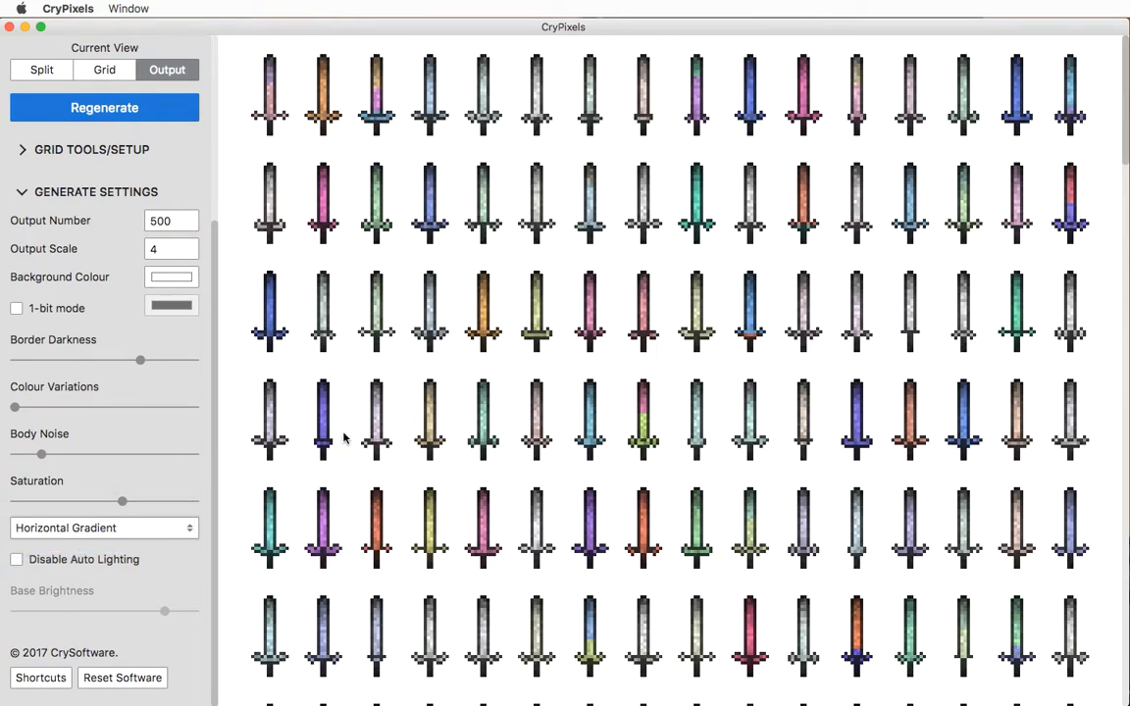
# - Lower Body Noise slightly, raise Saturation a little and regenerate the swords
pyautogui.moveTo(44, 457)
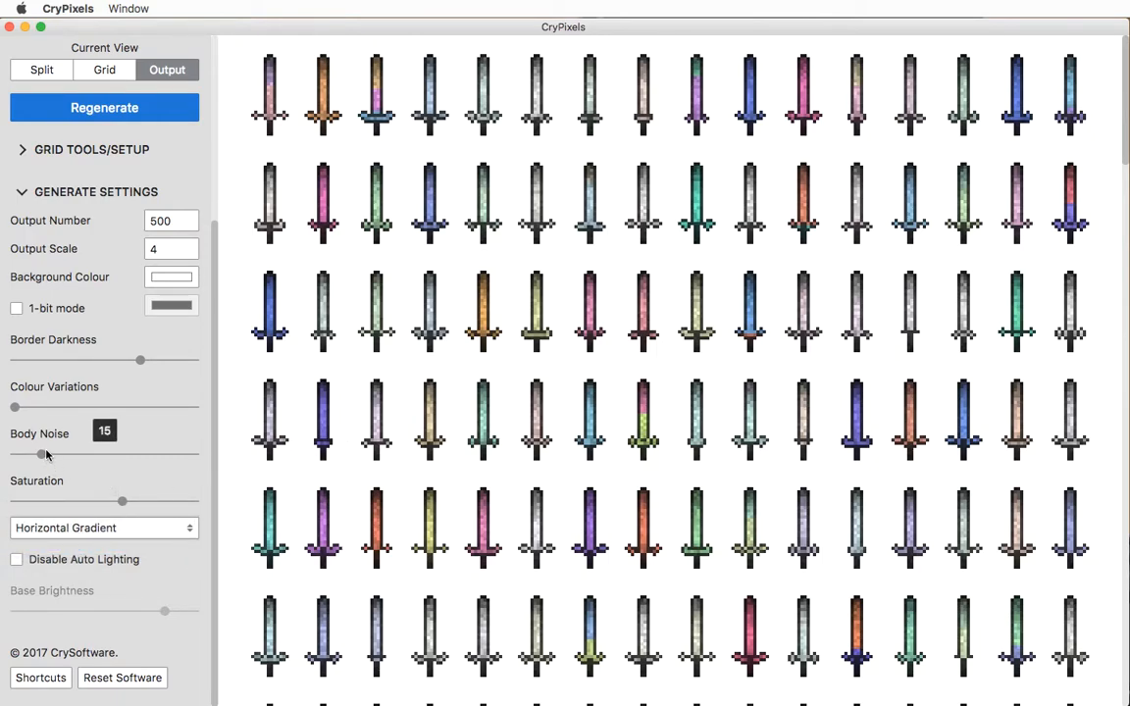
pyautogui.moveTo(44, 457); pyautogui.dragTo(33, 455)
pyautogui.moveTo(126, 505)
pyautogui.moveTo(125, 505); pyautogui.dragTo(143, 502)
pyautogui.click(116, 107)
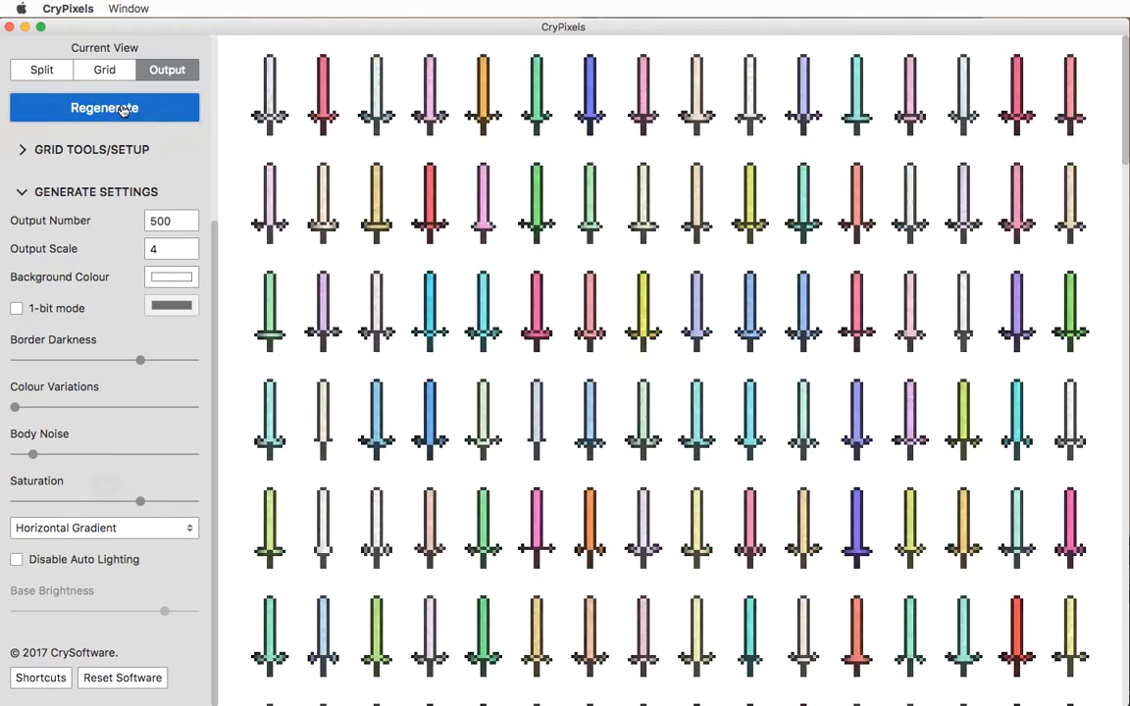
# - Lower Saturation in two stages, first to 60 and once more slightly, regenerating the swords after each change
pyautogui.moveTo(142, 501); pyautogui.dragTo(122, 503)
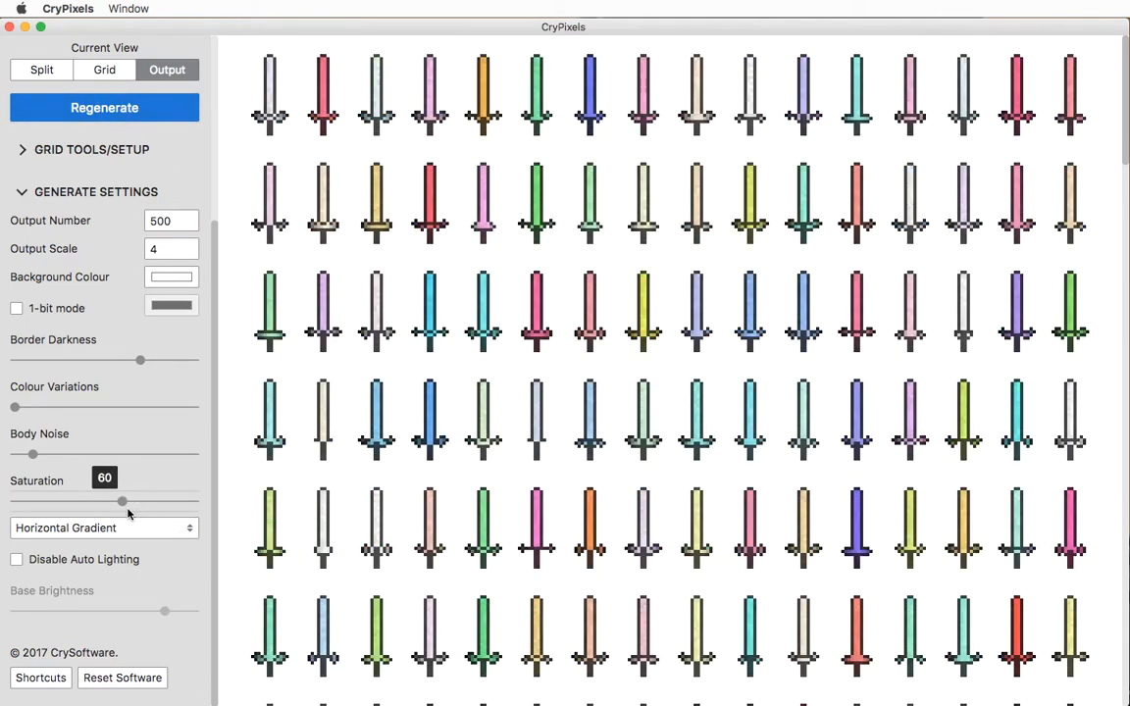
pyautogui.click(122, 98)
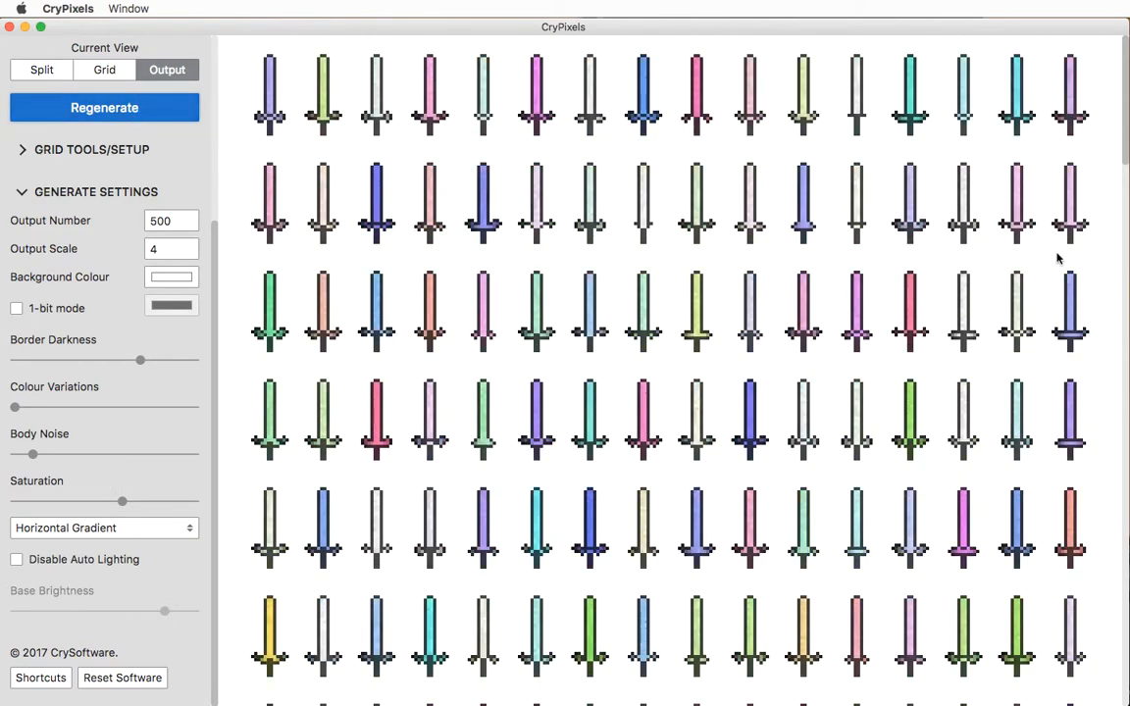
pyautogui.moveTo(1126, 141); pyautogui.dragTo(1113, 260)
pyautogui.moveTo(102, 501); pyautogui.dragTo(106, 501)
pyautogui.click(142, 110)
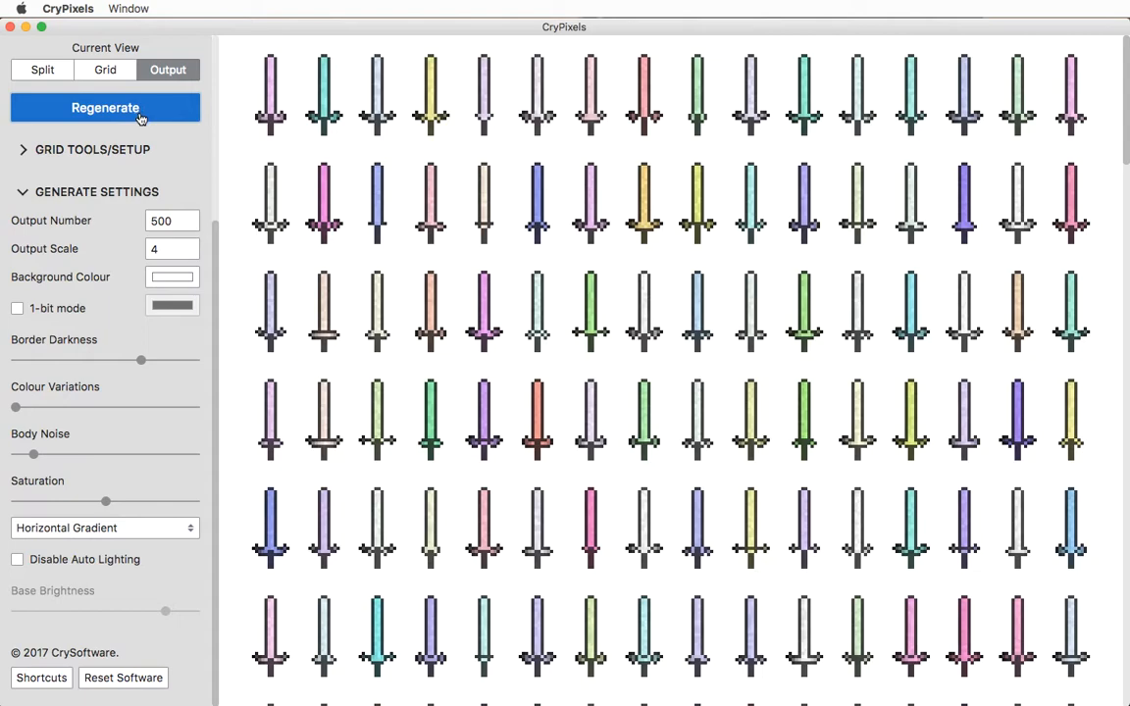
# - Raise Body Noise slightly, regenerate the swords and look through the output
pyautogui.moveTo(34, 454); pyautogui.dragTo(52, 453)
pyautogui.click(108, 112)
pyautogui.click(114, 116)
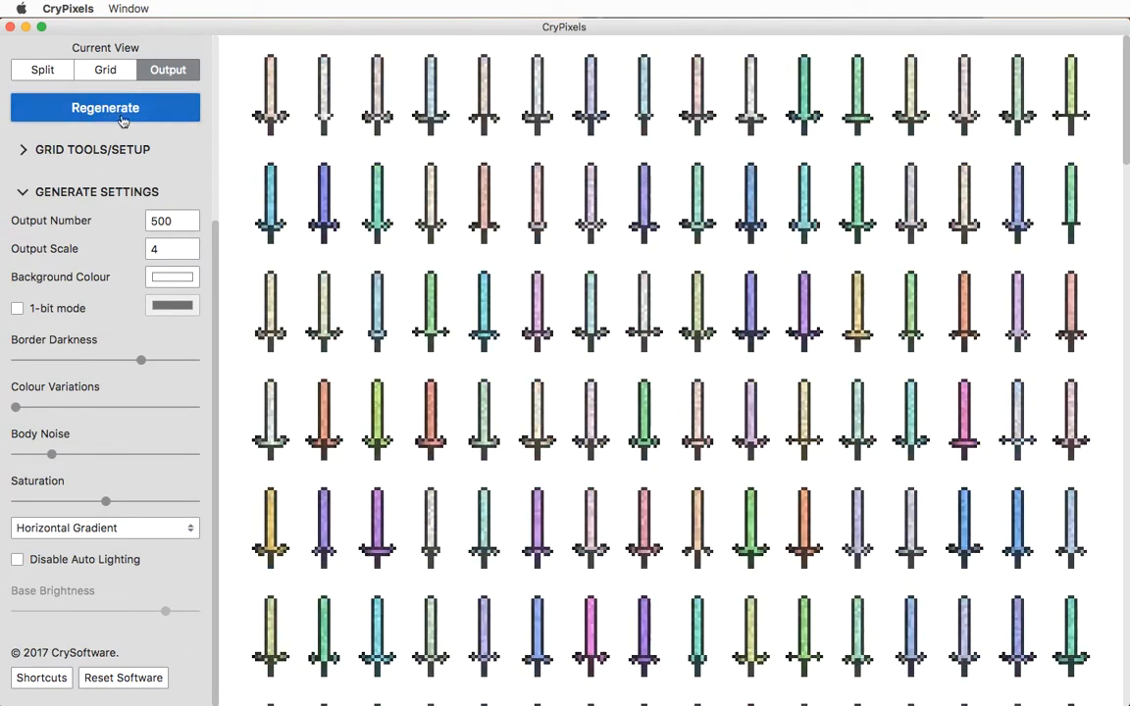
pyautogui.scroll(-5, 645, 227)
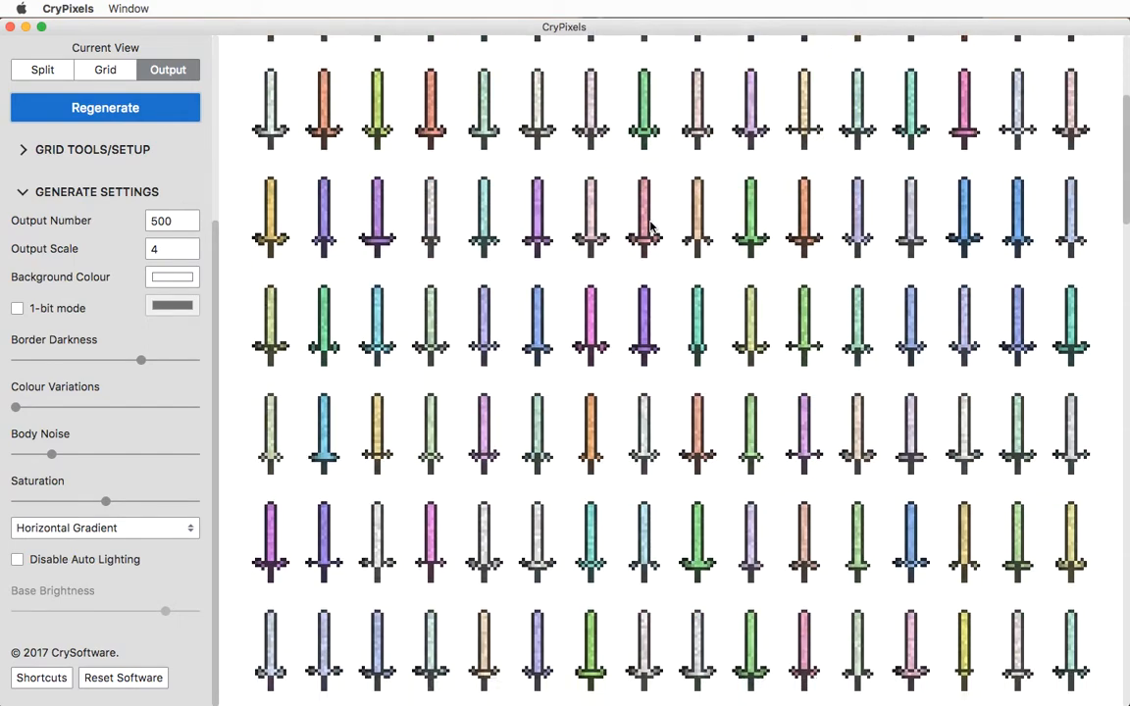
pyautogui.scroll(5, 650, 227)
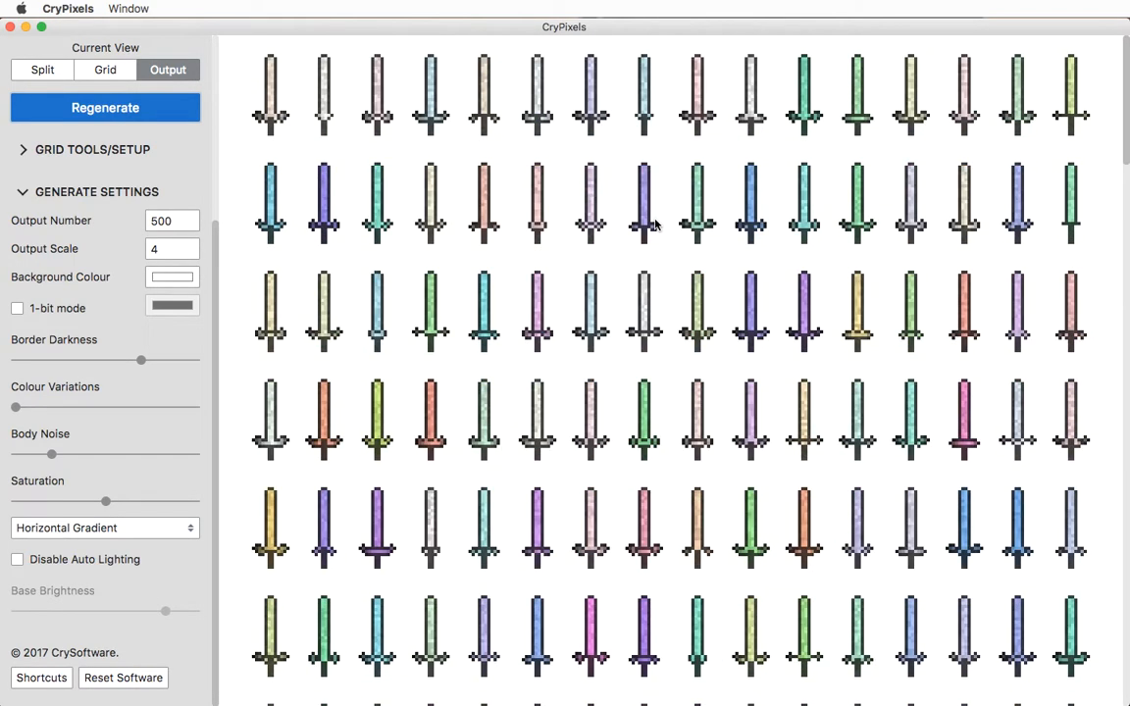
# - Expand the grid tools, show the sword template in Grid view and look over the example grids available for loading
pyautogui.scroll(3, 98, 304)
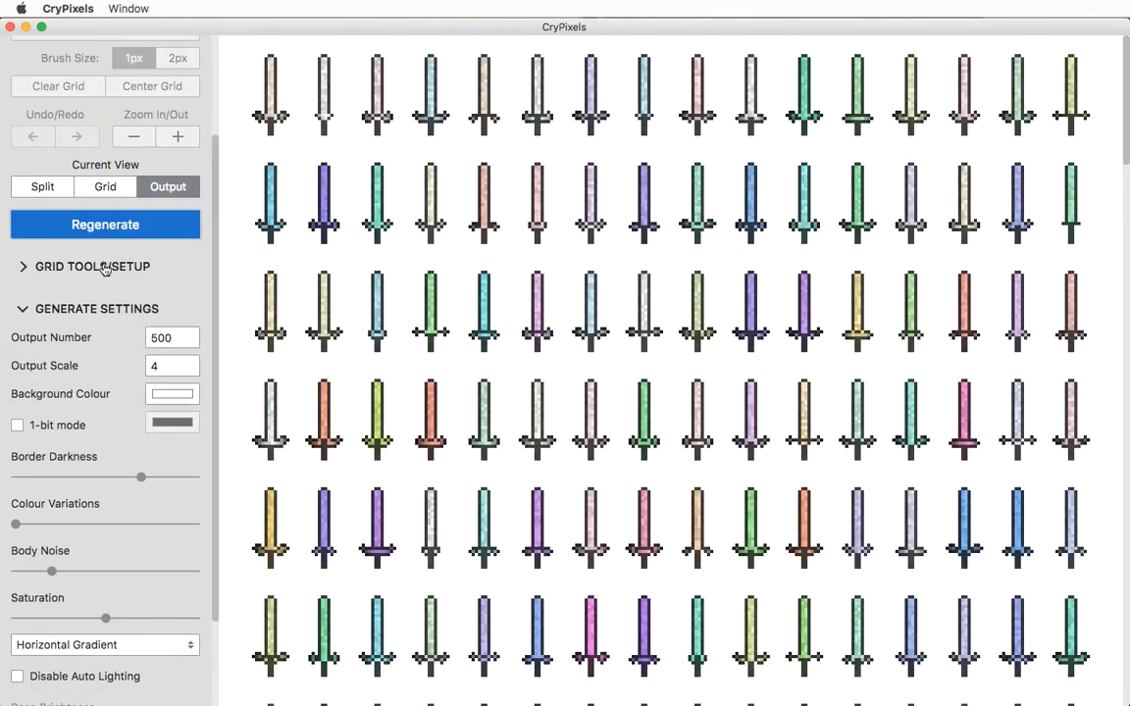
pyautogui.click(103, 268)
pyautogui.click(111, 190)
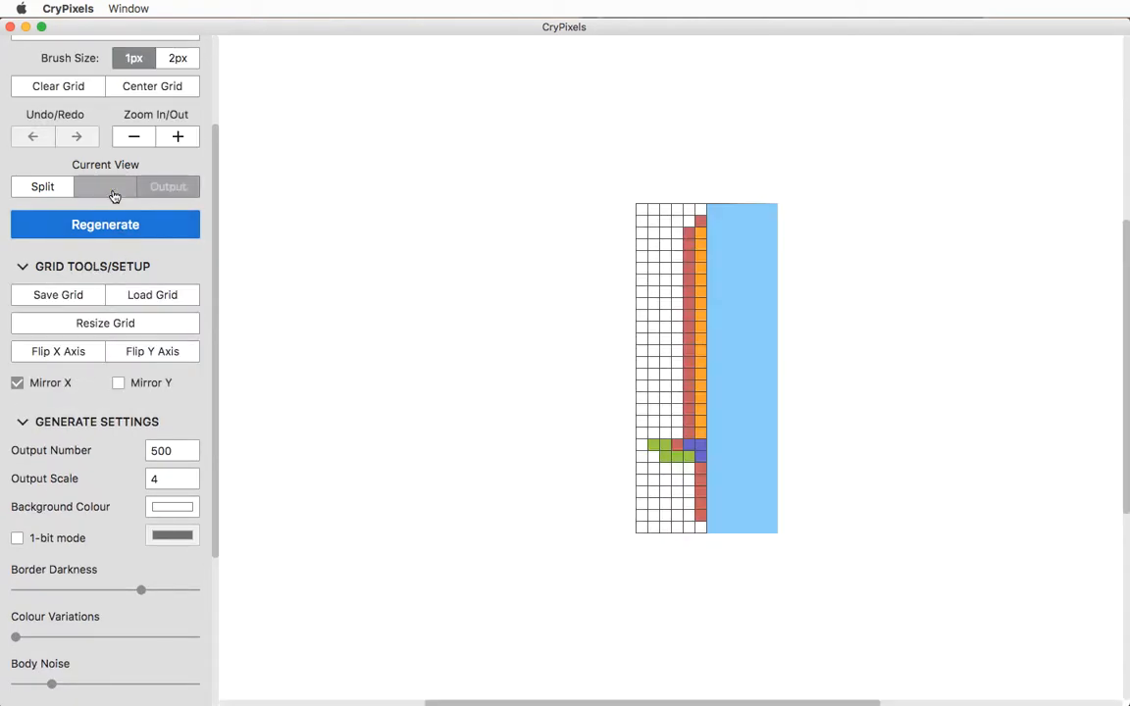
pyautogui.click(155, 295)
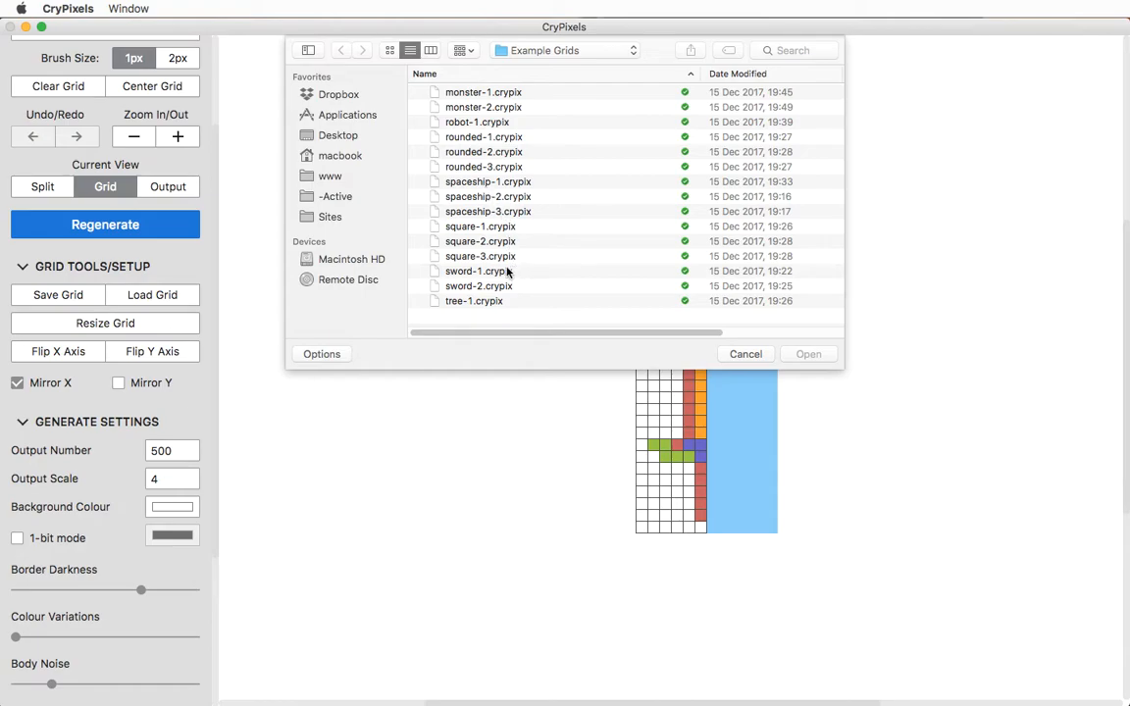
pyautogui.click(729, 351)
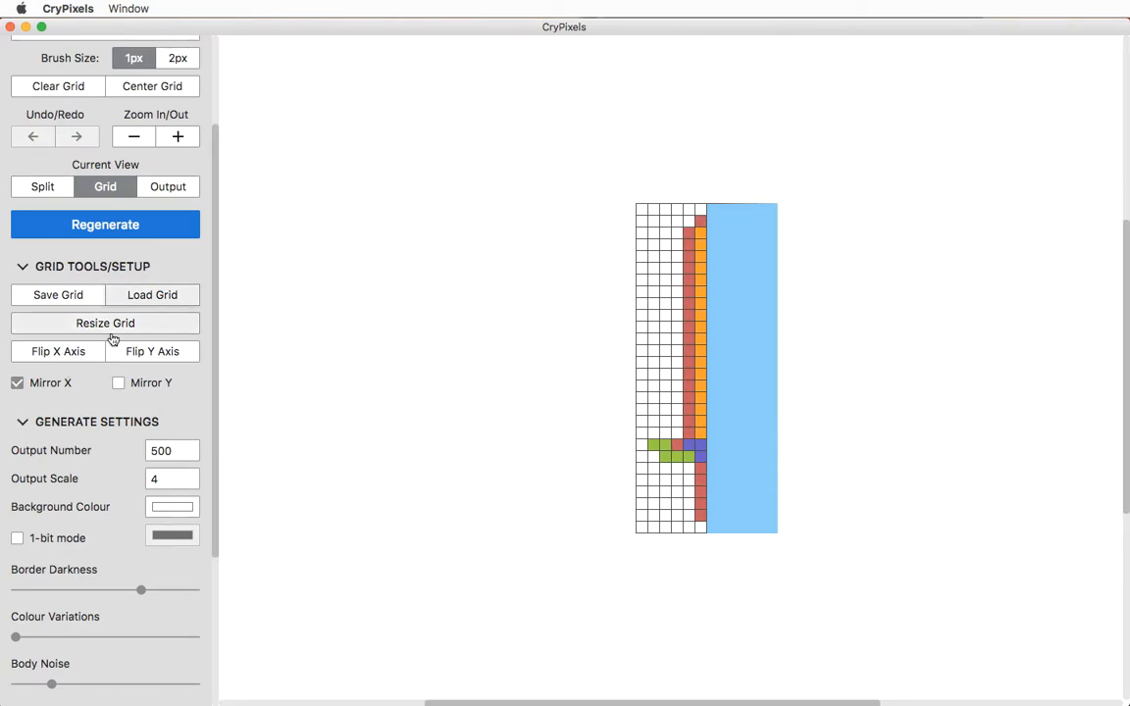
pyautogui.scroll(-5, 113, 340)
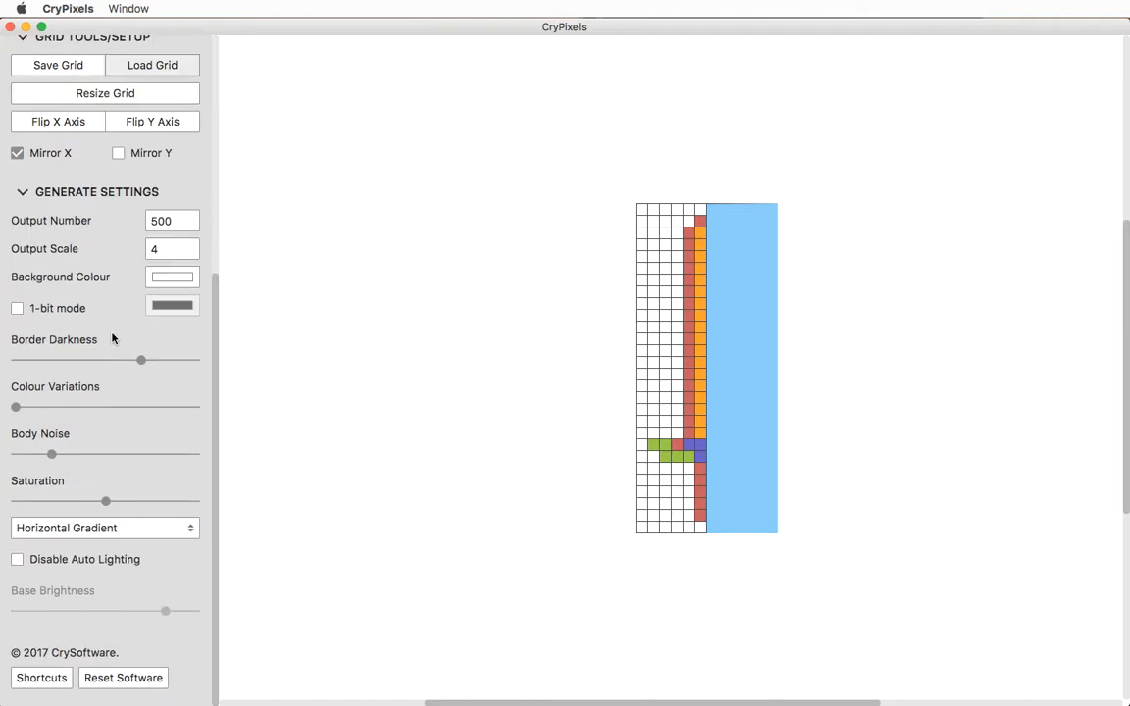
pyautogui.scroll(8, 112, 340)
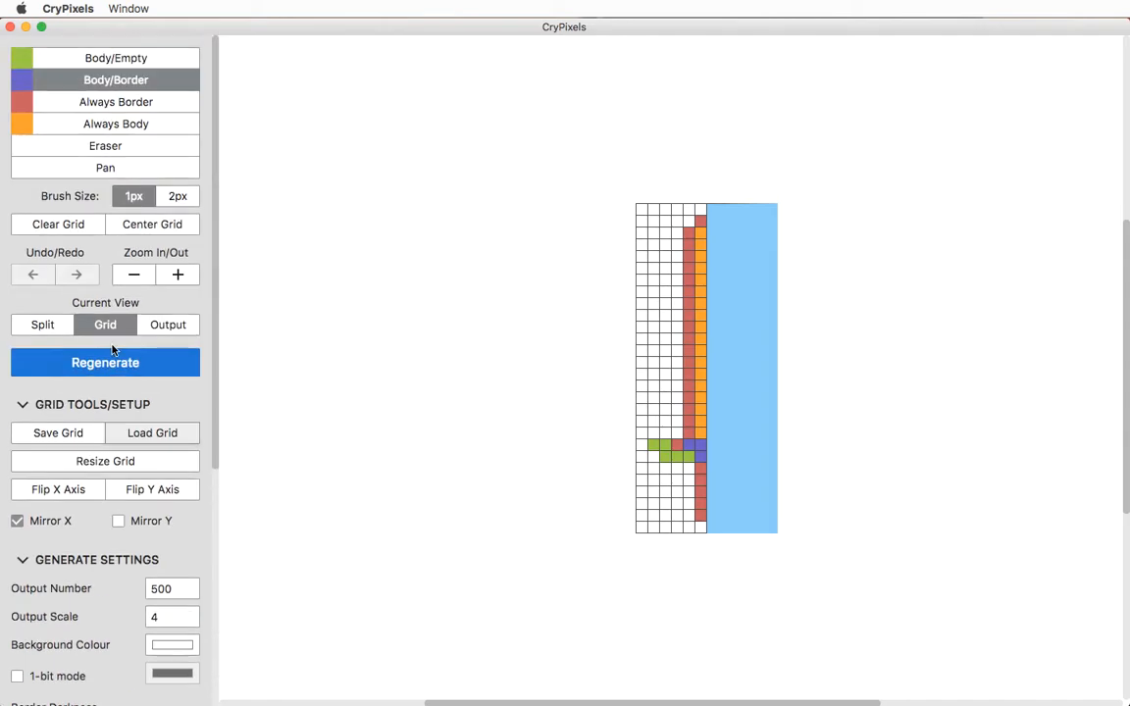
# - Return to Output view and check the save options of the fourth sword in the second row
pyautogui.click(174, 325)
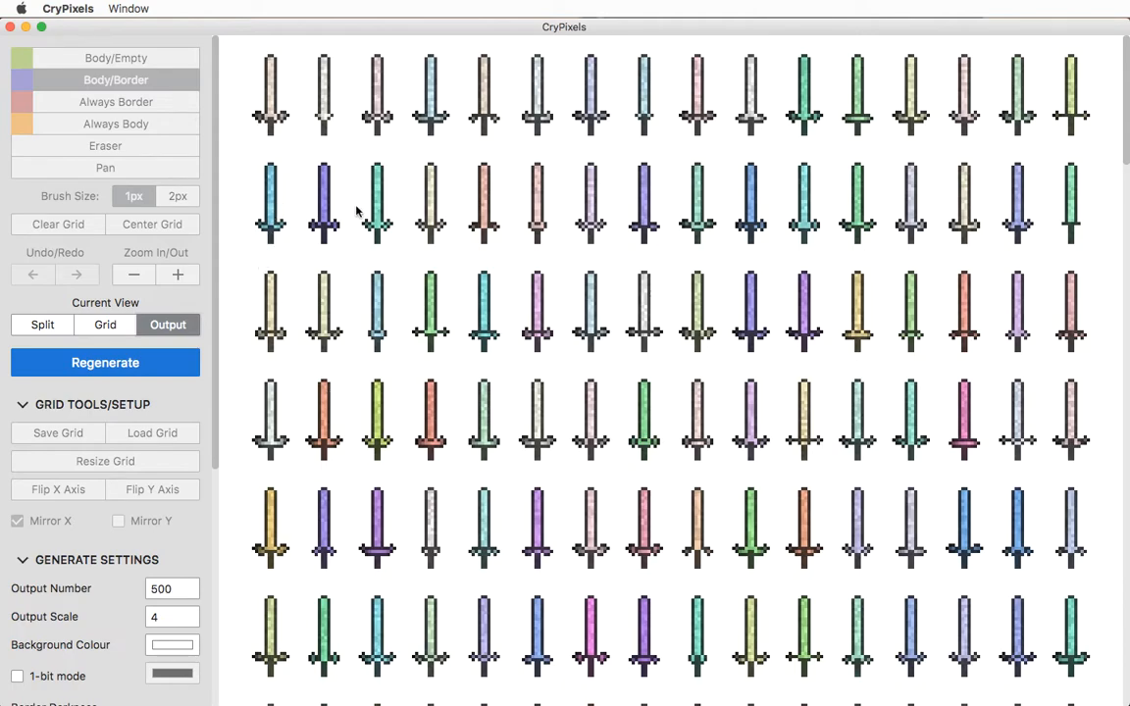
pyautogui.click(429, 210)
pyautogui.rightClick(429, 198)
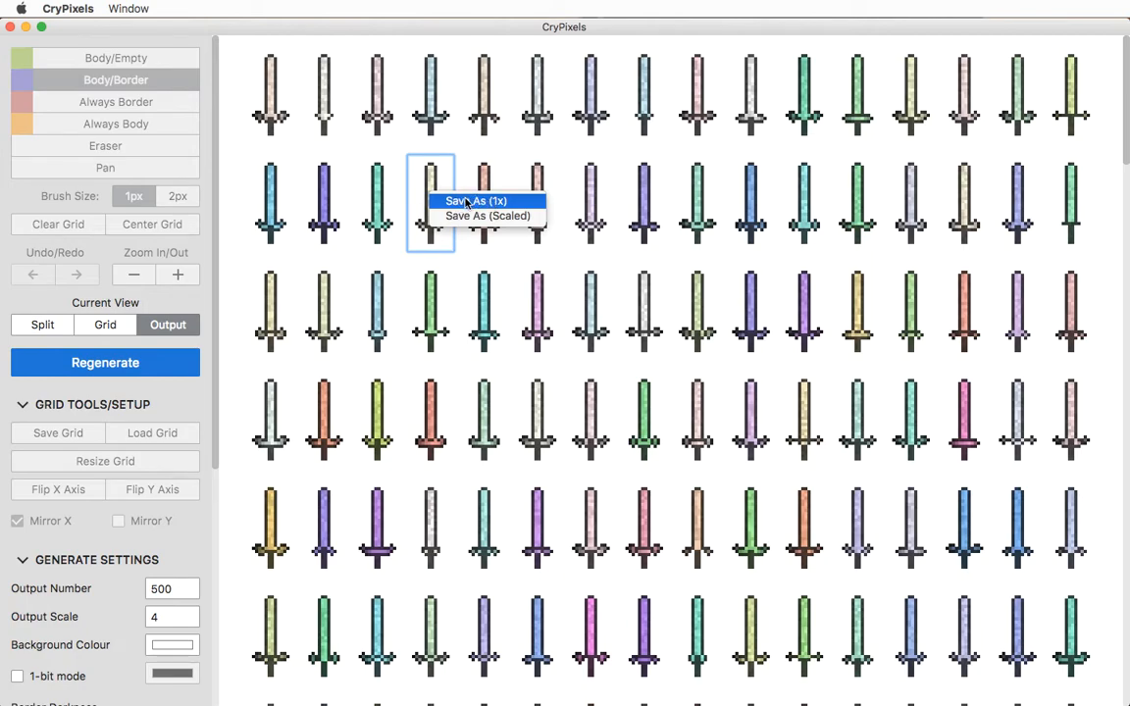
pyautogui.click(111, 401)
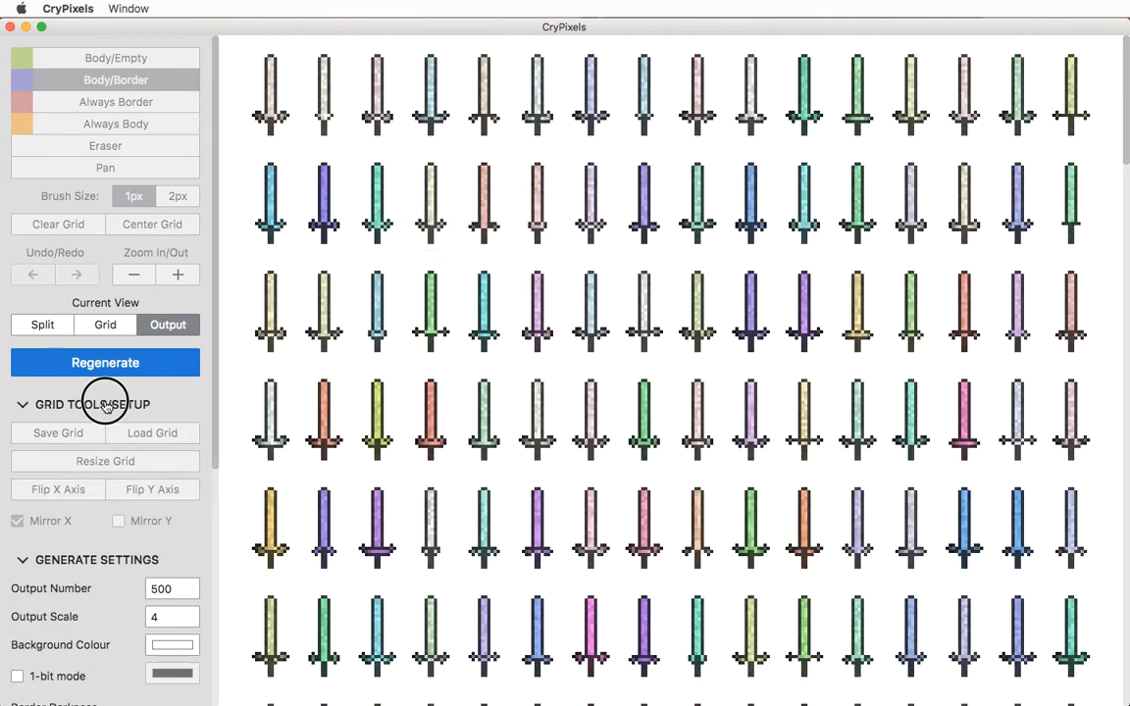
# - Collapse the grid tools and review the same sword's 1x and scaled save options without saving
pyautogui.click(111, 402)
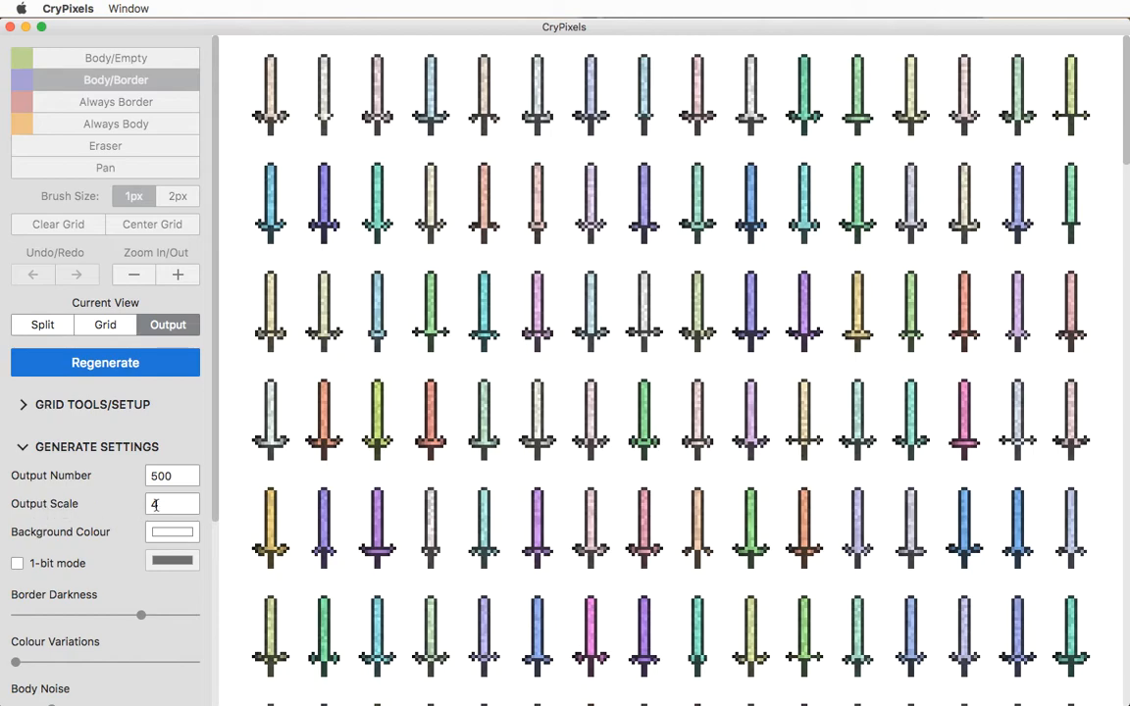
pyautogui.rightClick(430, 206)
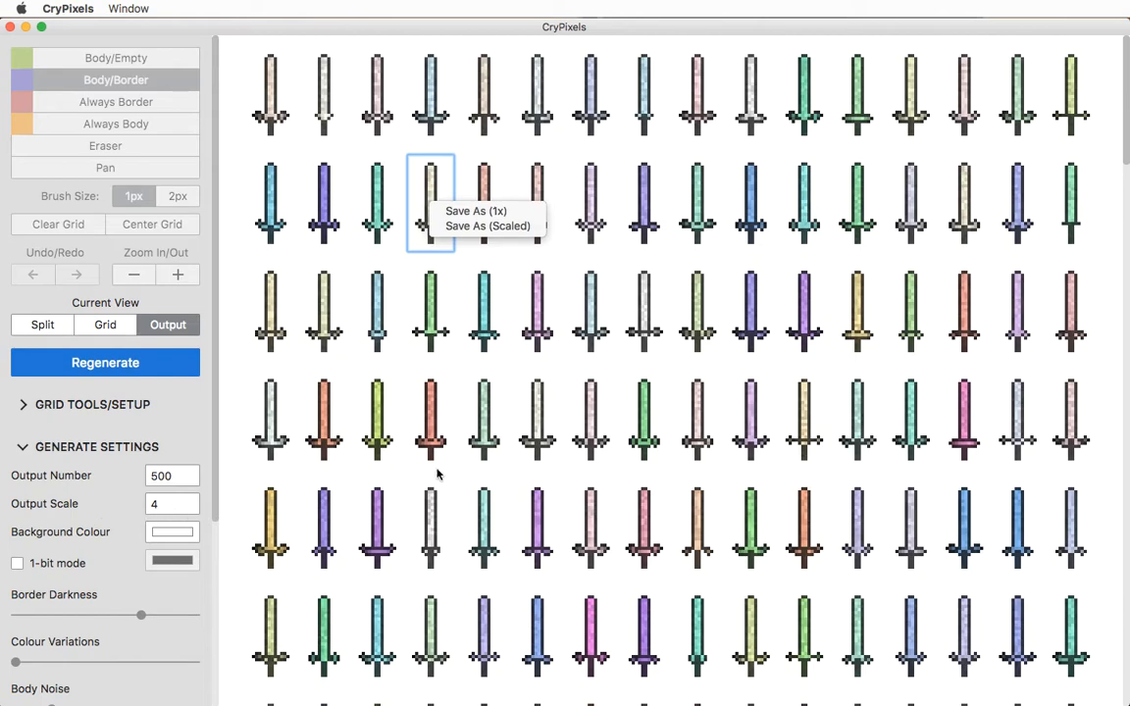
pyautogui.click(457, 257)
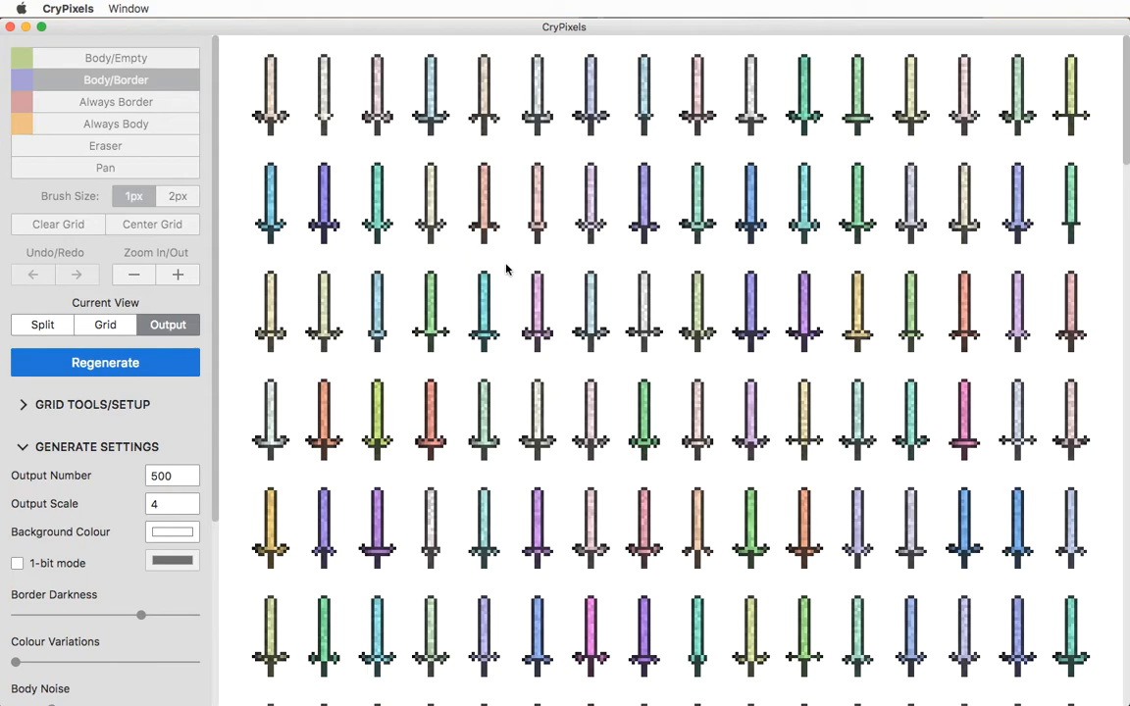